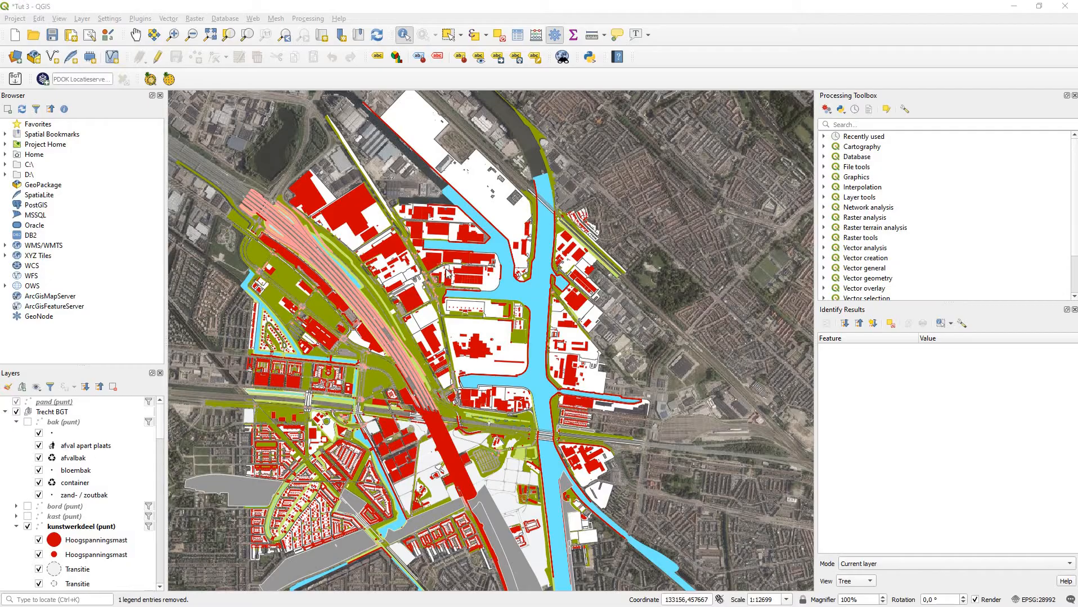
- Switch to Chrome, look over the Earthdata Search map, and return to the AHN-viewer
key("alt+Tab")
left_click(461, 305)
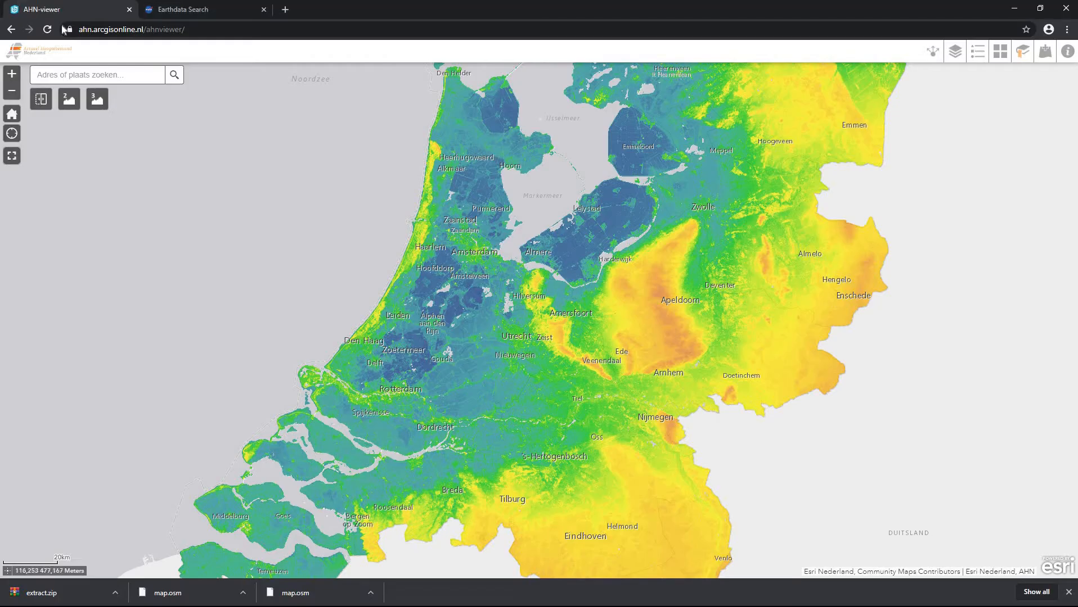
left_click(186, 11)
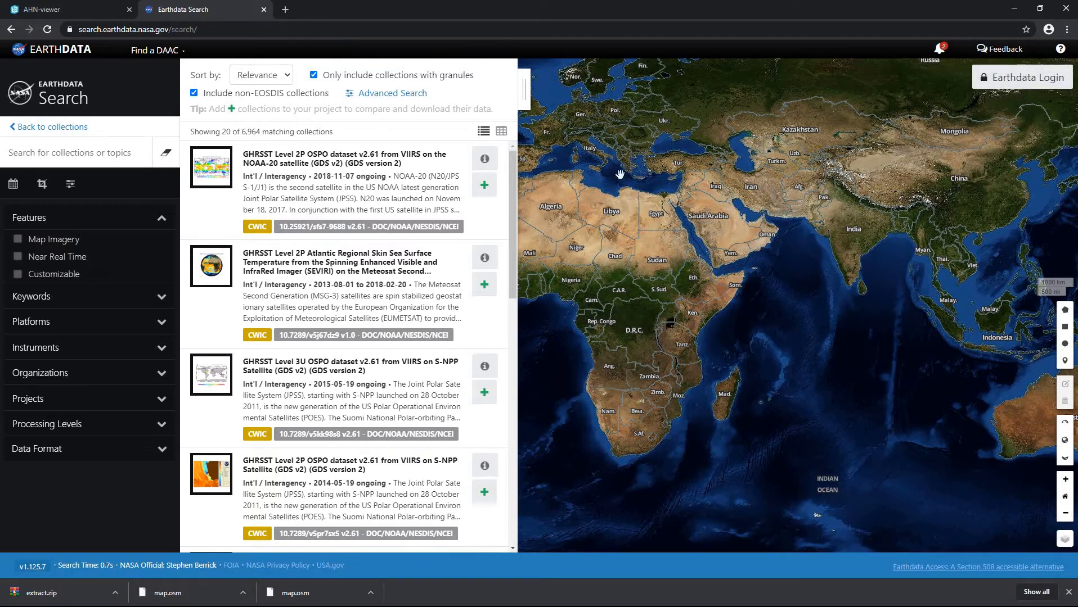
scroll(693, 287, "up", 1)
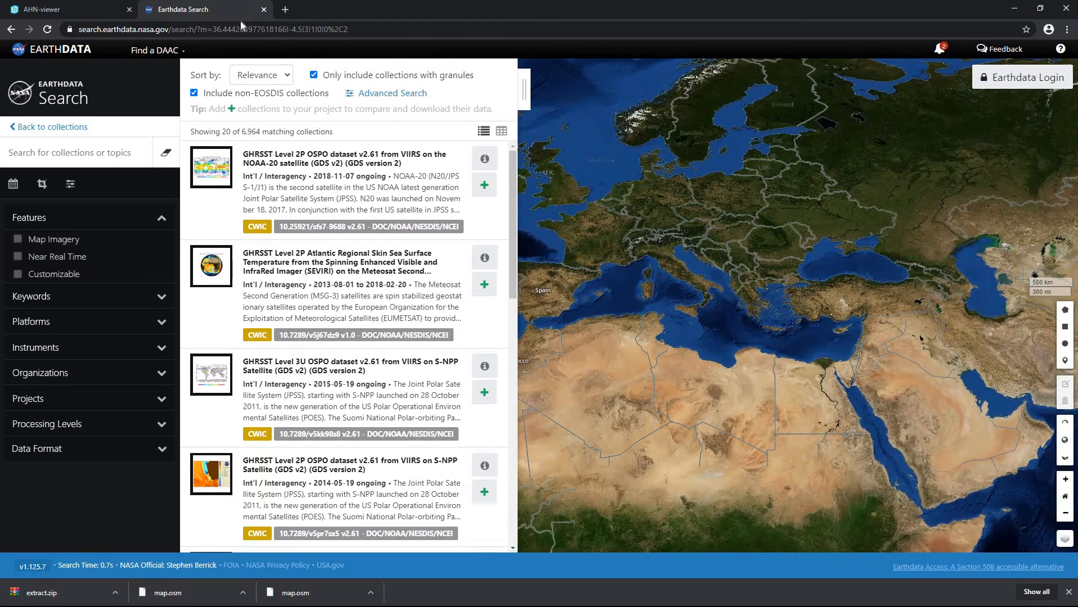
left_click(57, 6)
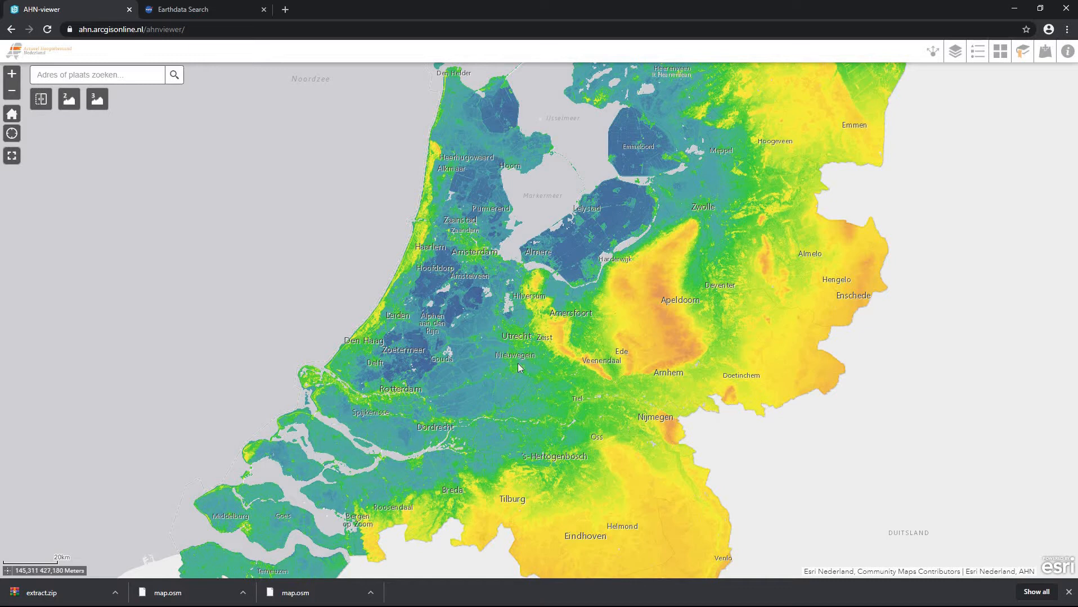
- Search the AHN-viewer for Utrecht and bring the western part of the city into view
left_click_drag(522, 366, 501, 314)
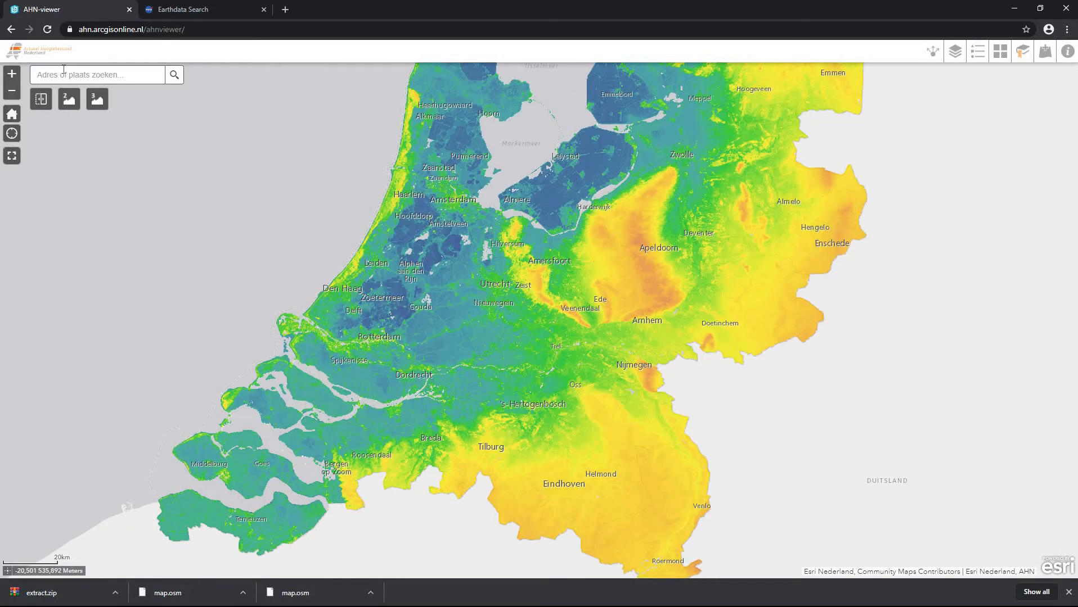
left_click(64, 68)
type("untr")
key("BackSpace")
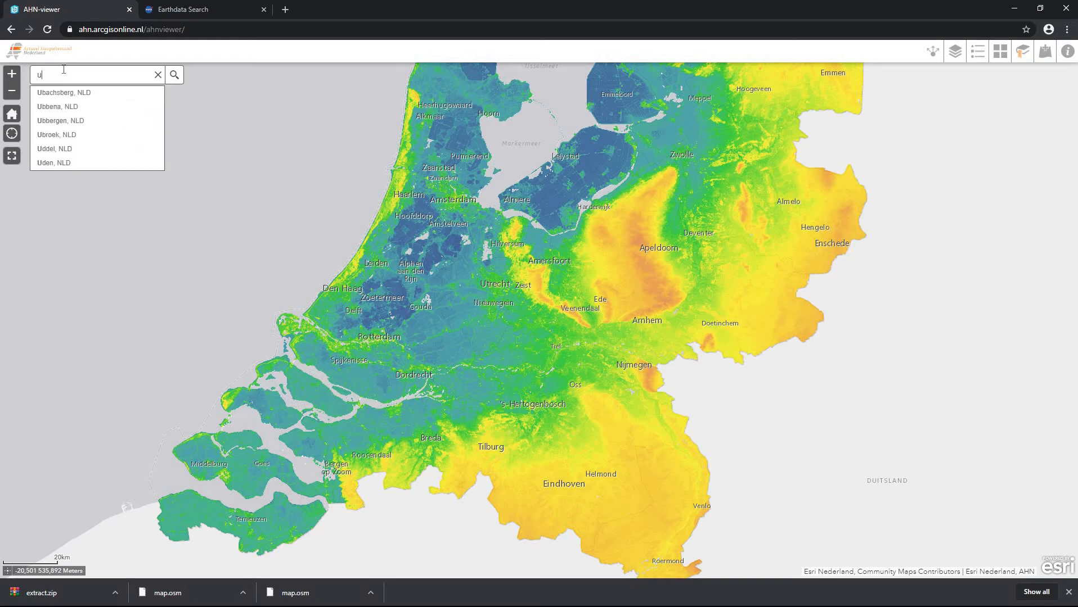
key("Return")
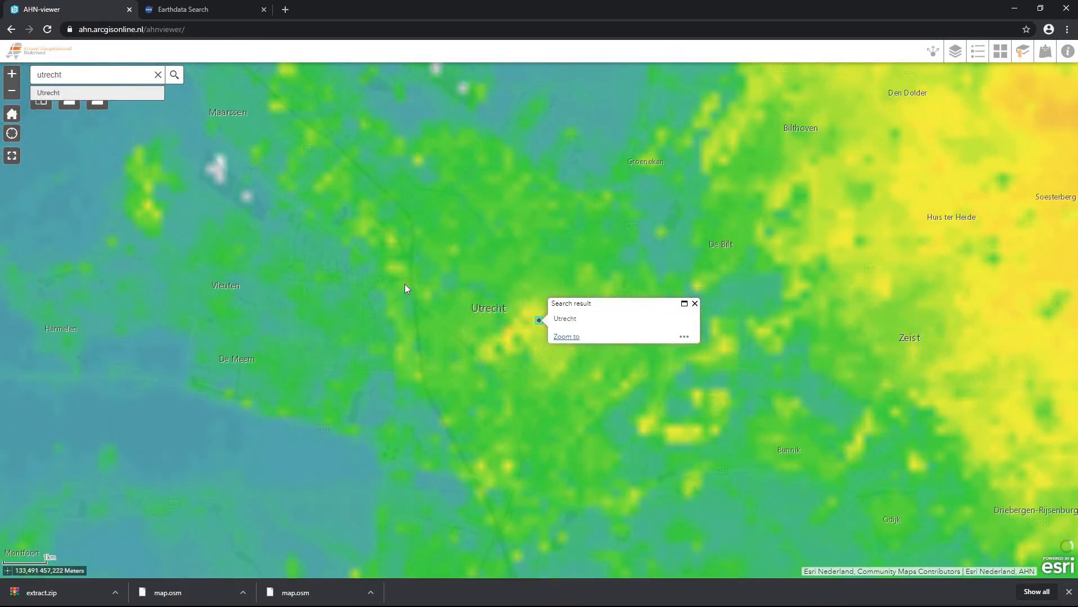
scroll(430, 296, "up", 3)
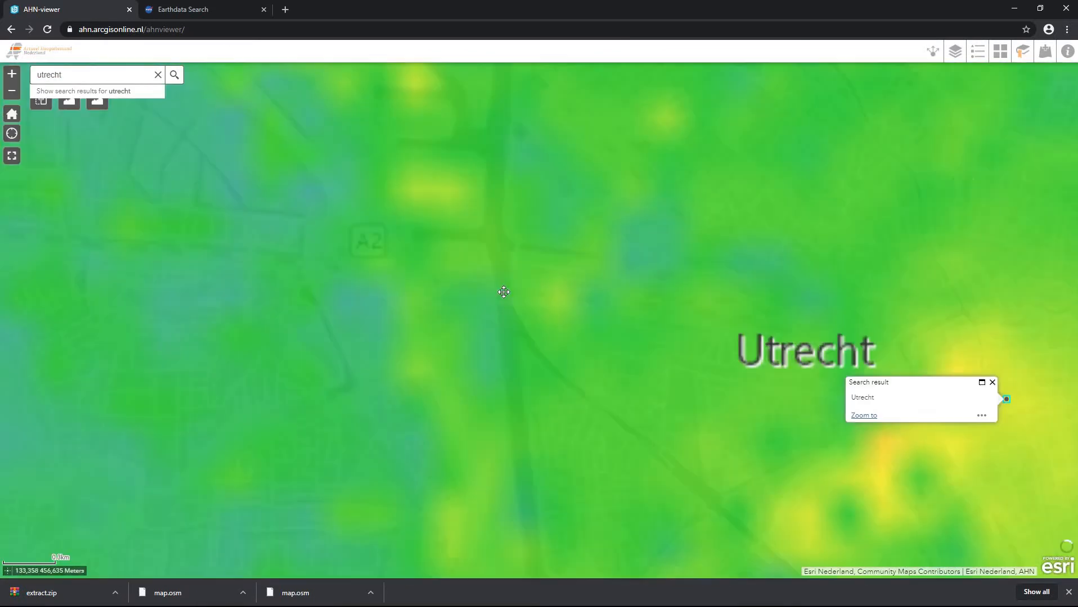
scroll(528, 312, "up", 2)
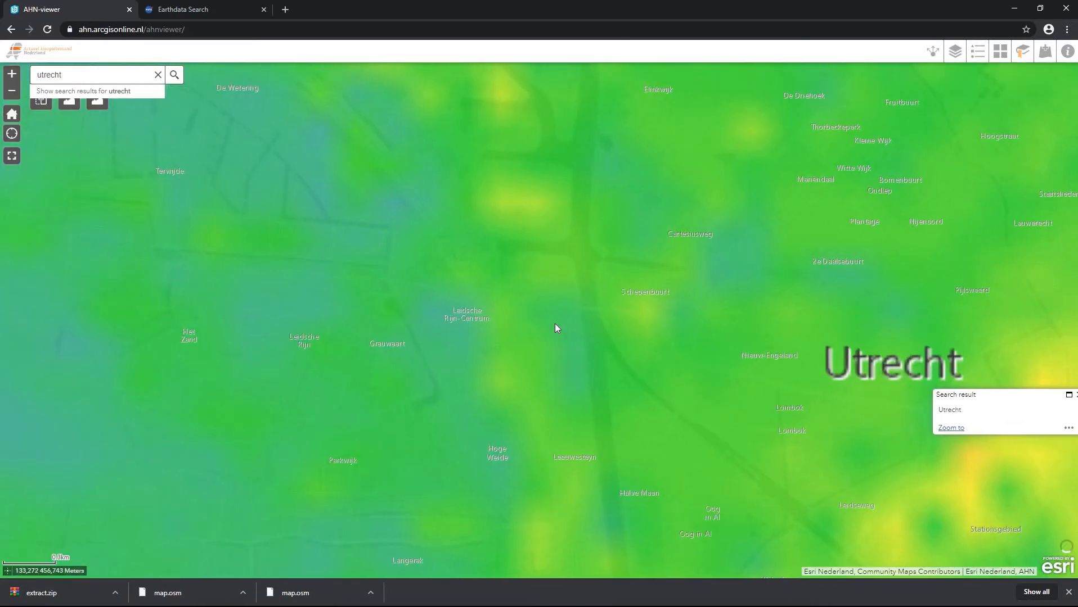
- Hide the static AHN3 ruw Blauw / Groen / Oranje layer and show the AHN2 - Downloads per kaartblad layer
left_click(956, 51)
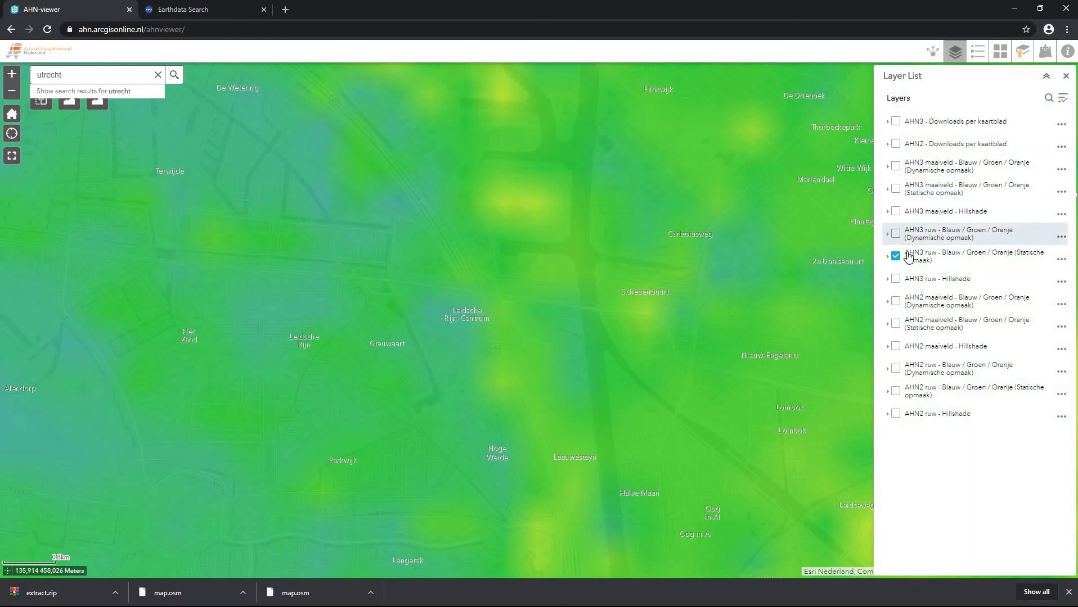
left_click(908, 257)
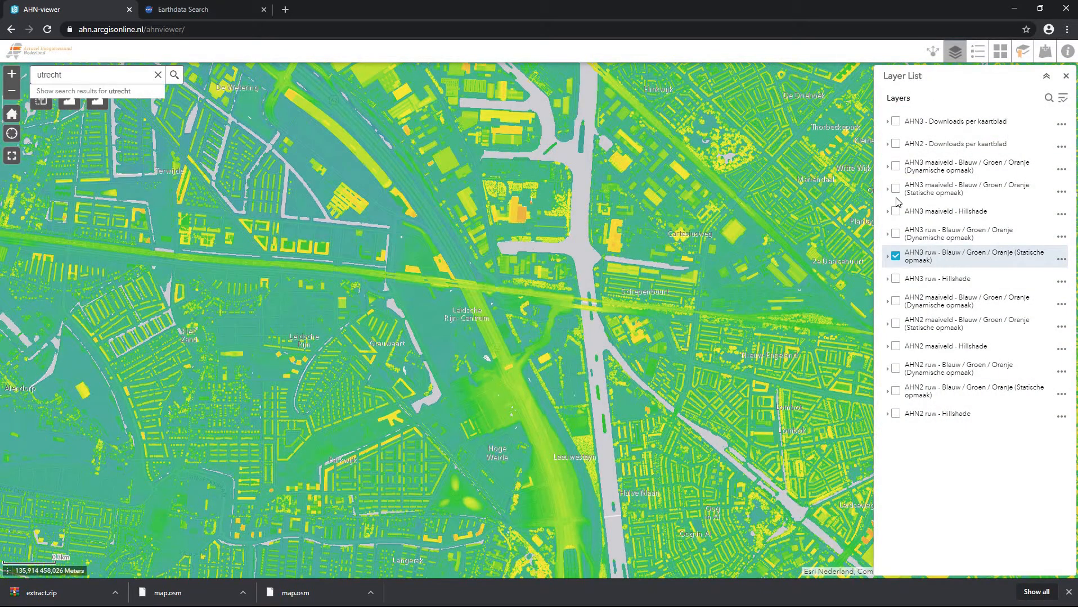
left_click(896, 256)
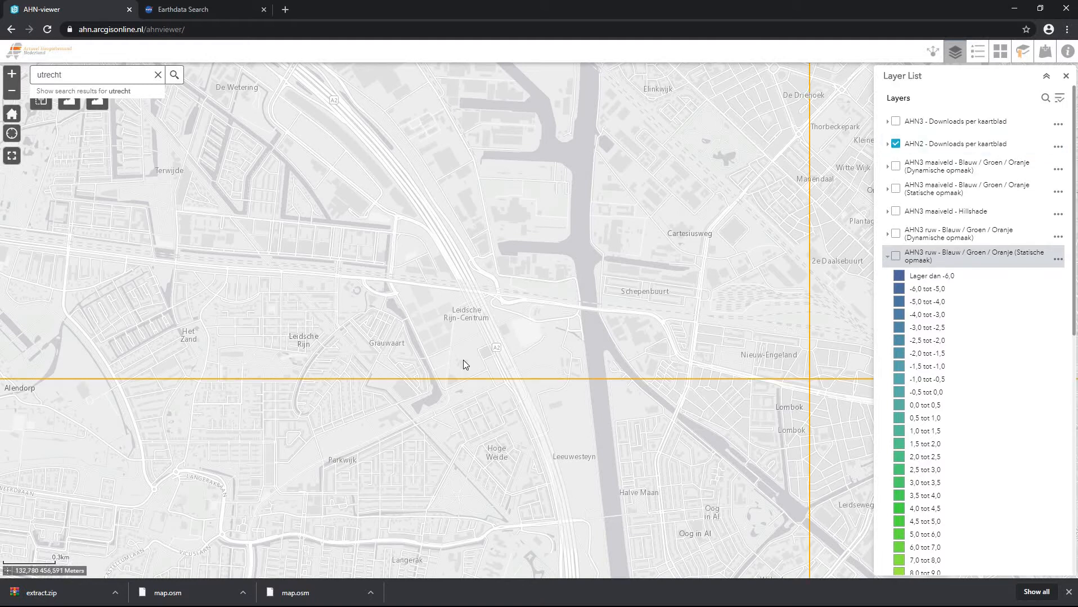
- Download the AHN2 0,5 m niet-opgevuld raster of map sheet 31hn1 as n31hn1.tif into the 4 Height folder
scroll(463, 360, "down", 2)
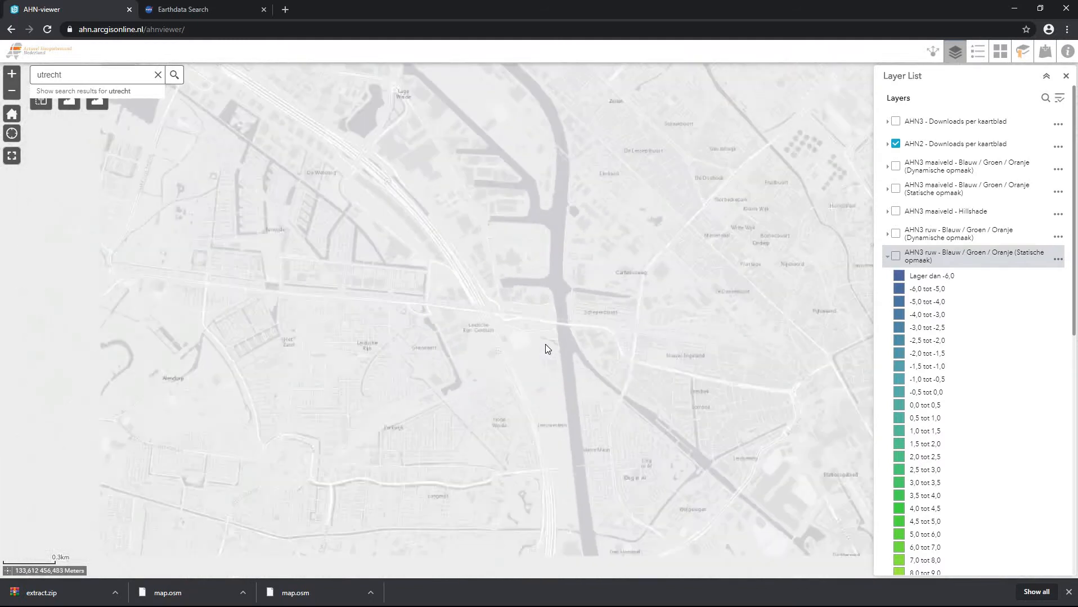
left_click(541, 315)
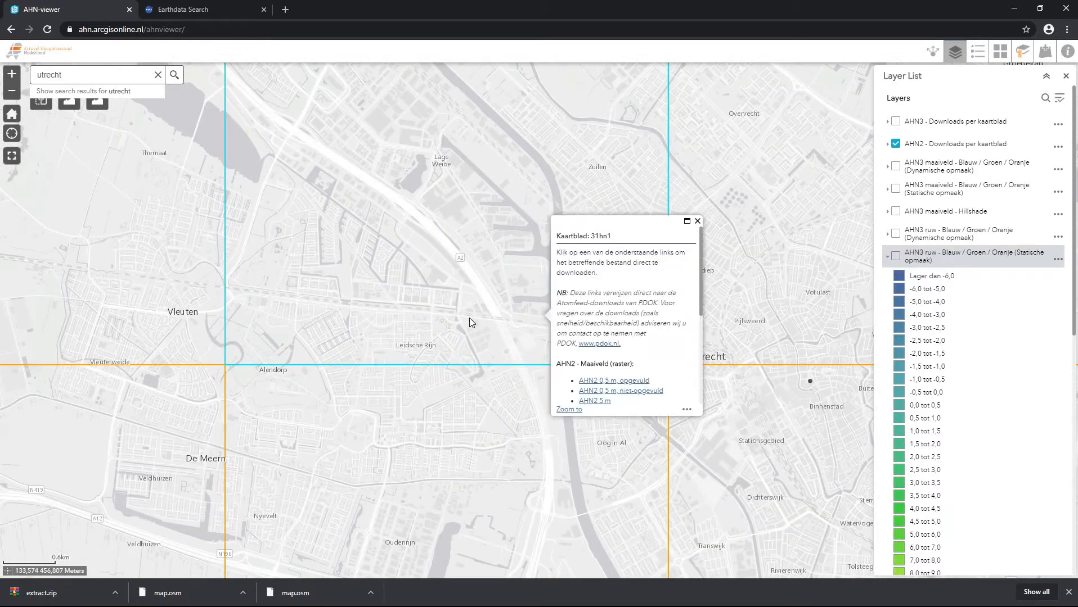
scroll(612, 382, "down", 1)
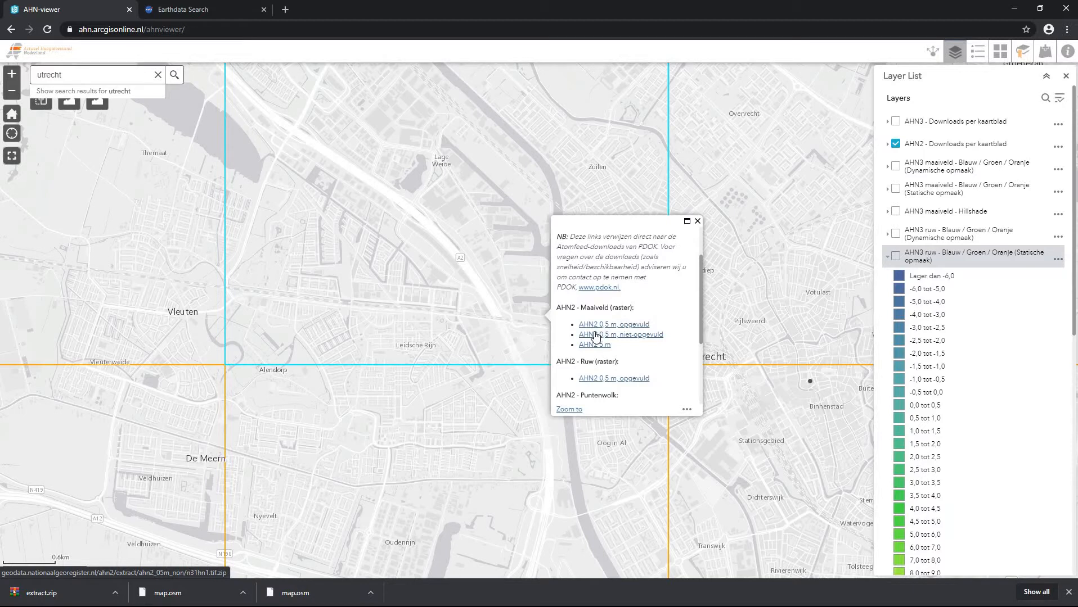
left_click(596, 335)
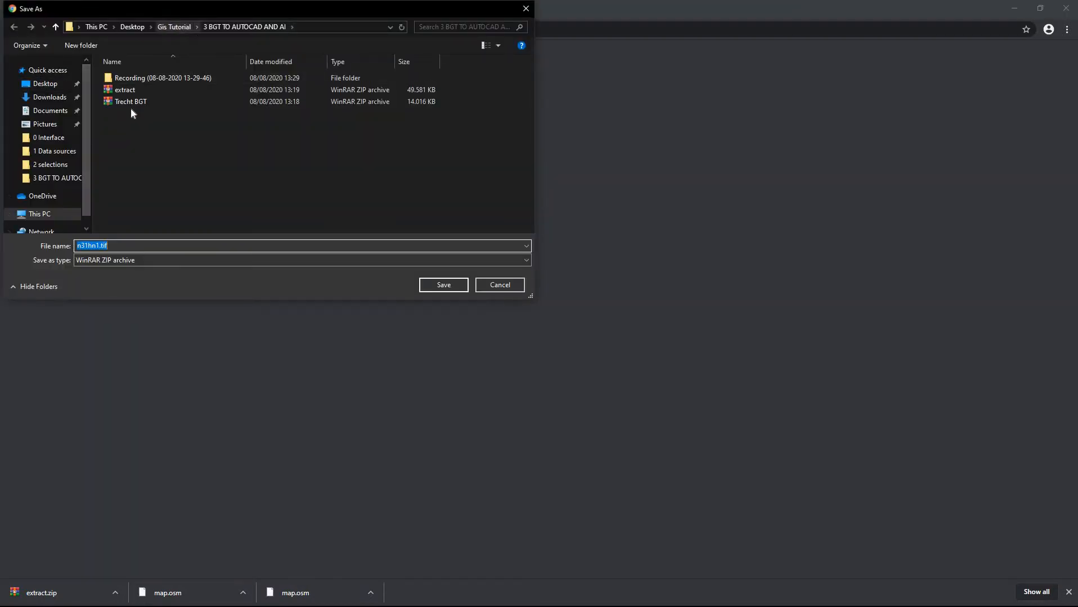
left_click(135, 125)
left_click(444, 286)
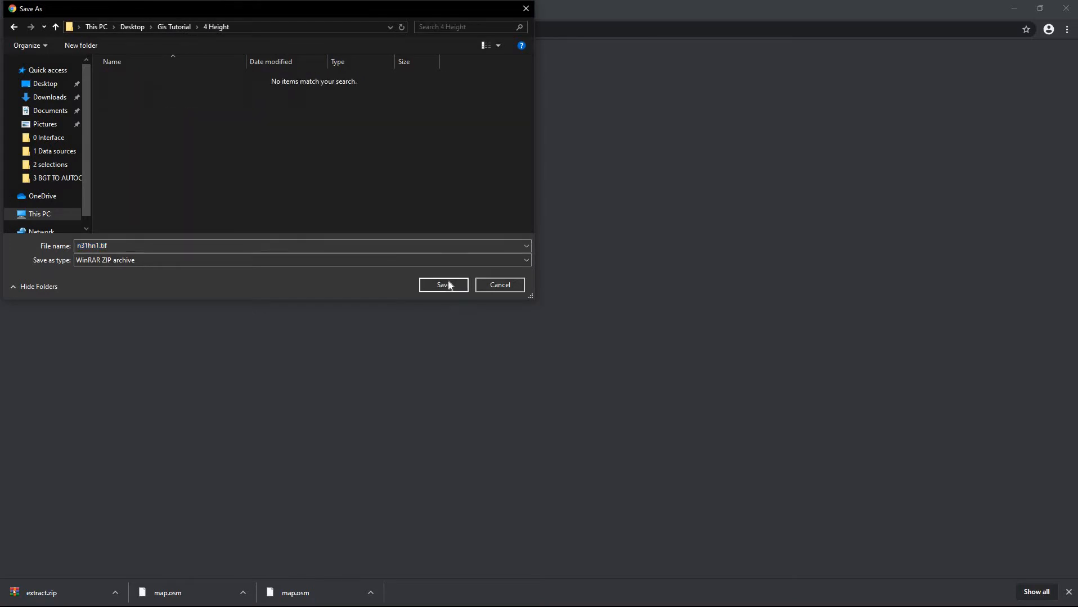
left_click(444, 285)
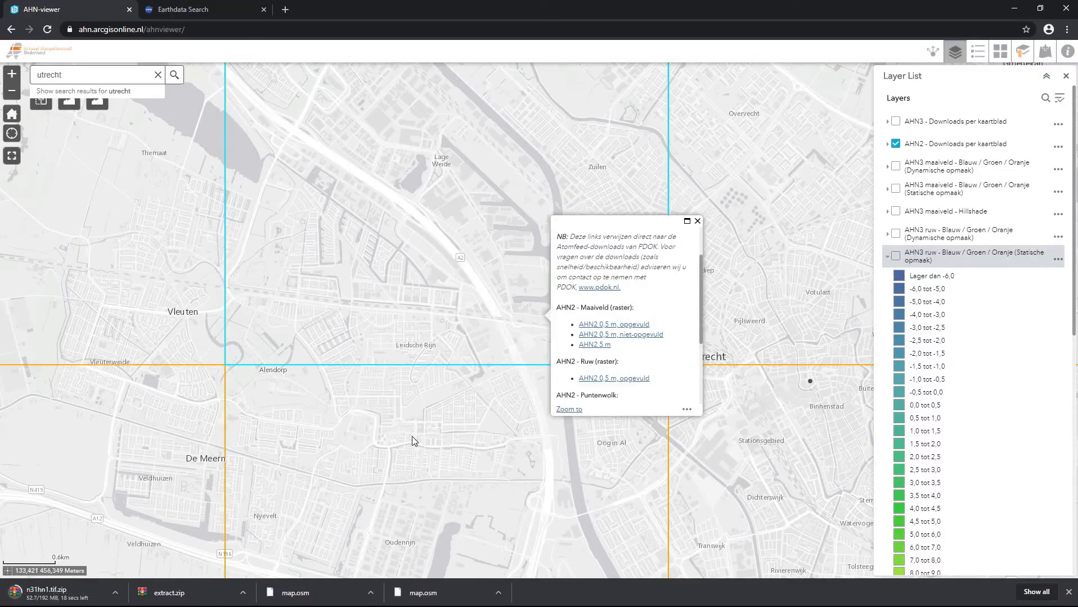
- Download the AHN2 0,5 m niet-opgevuld raster of map sheet 31hz1 as n31hz1.tif into the 4 Height folder
left_click(464, 419)
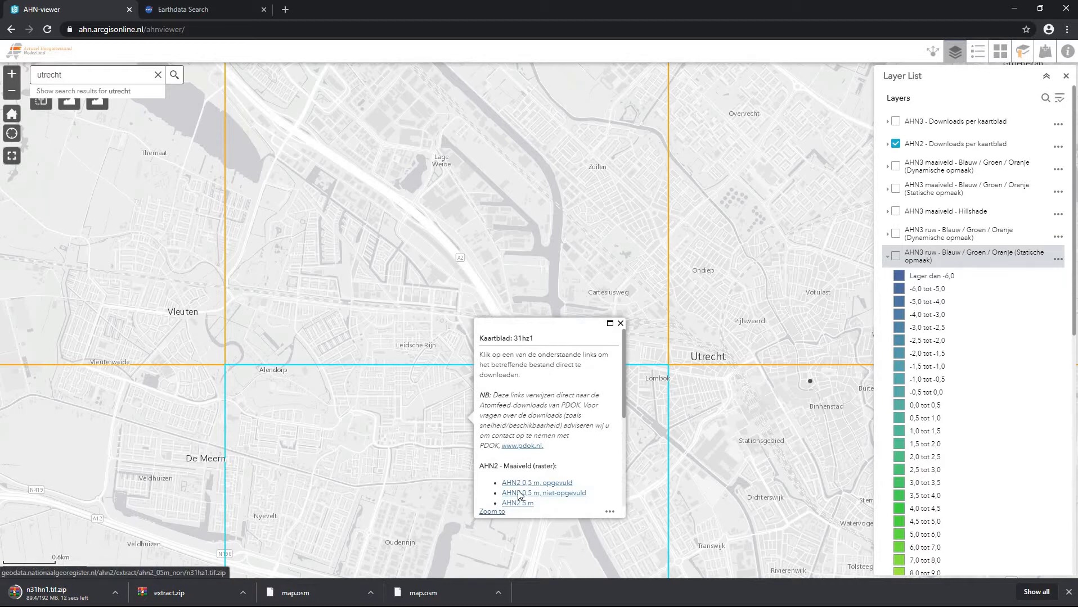
left_click(519, 494)
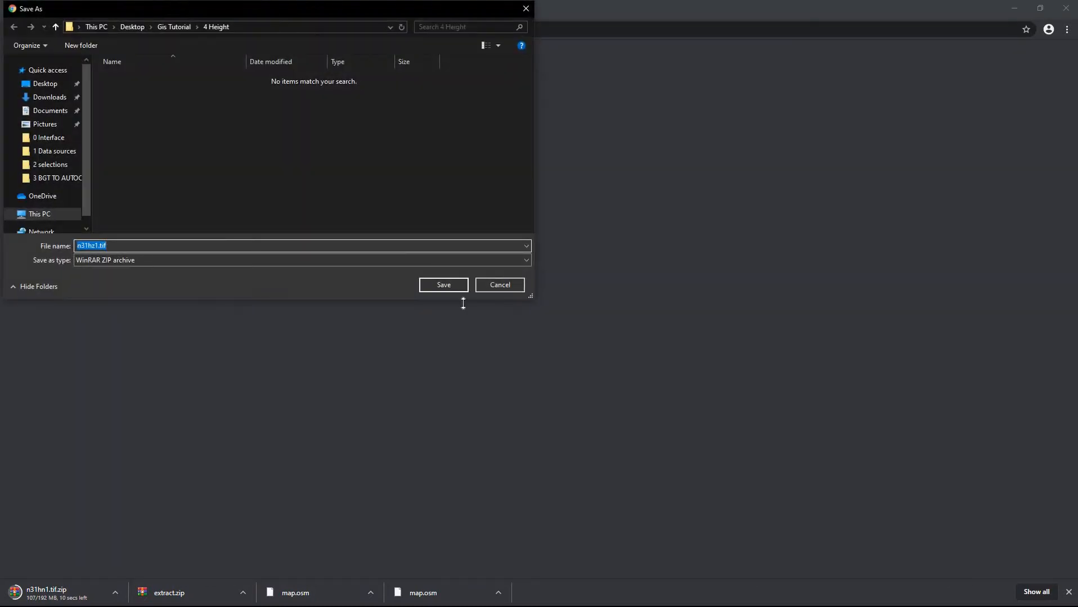
left_click(443, 285)
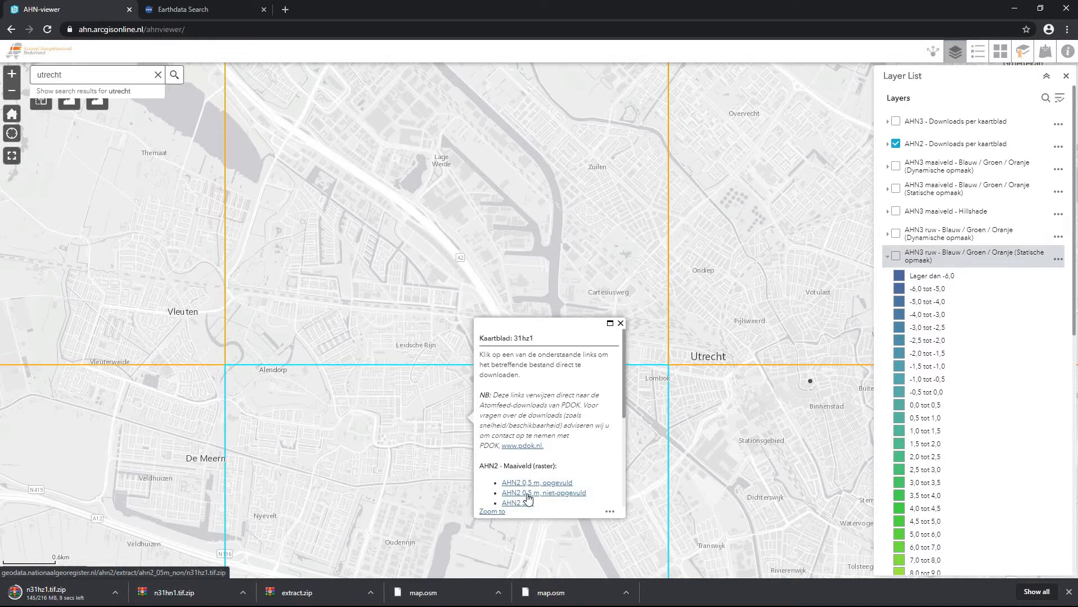
- Open the 4 Height download folder and extract the n31hn1.tif and n31hz1.tif archives there
right_click(203, 585)
left_click(214, 569)
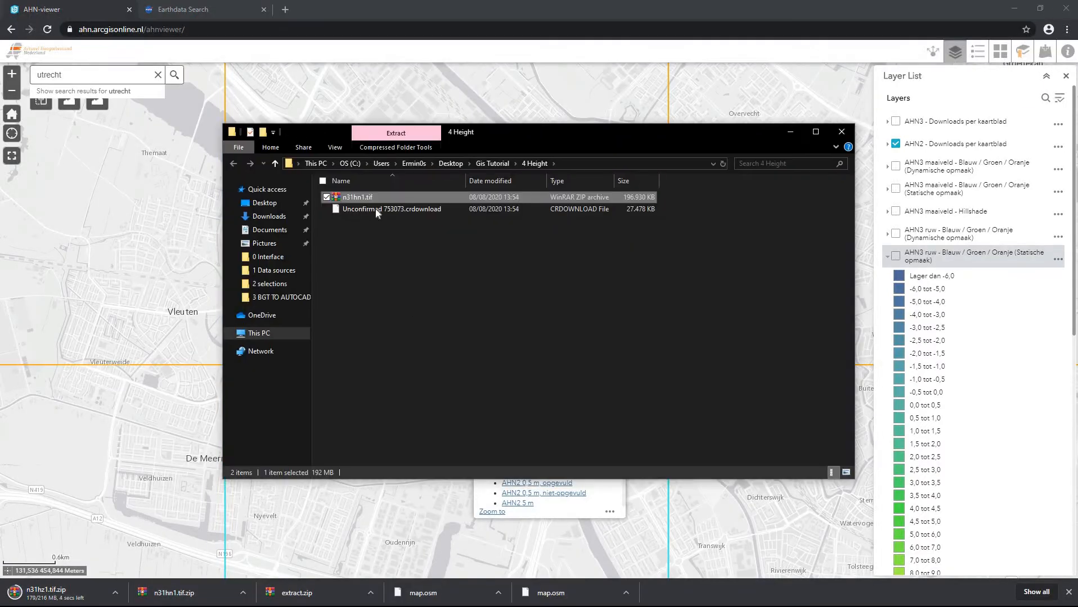
right_click(369, 201)
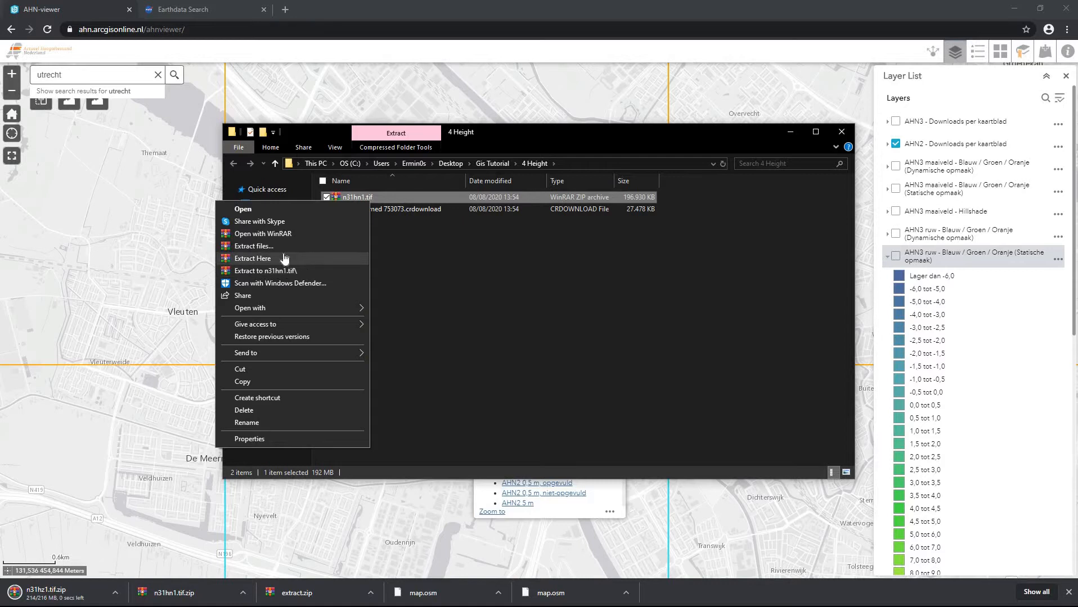
left_click(284, 258)
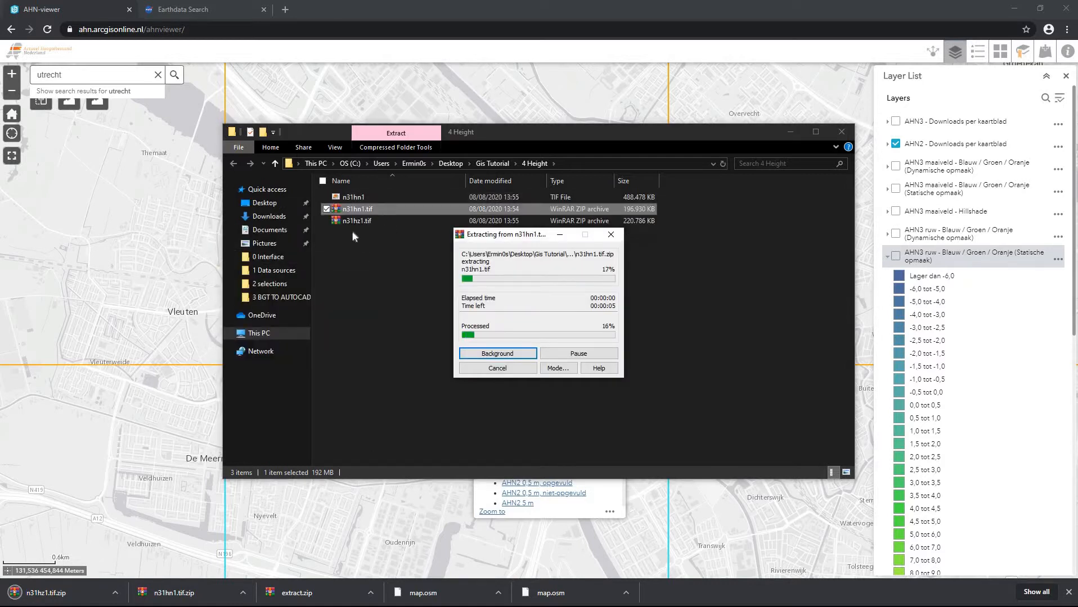
left_click(355, 222)
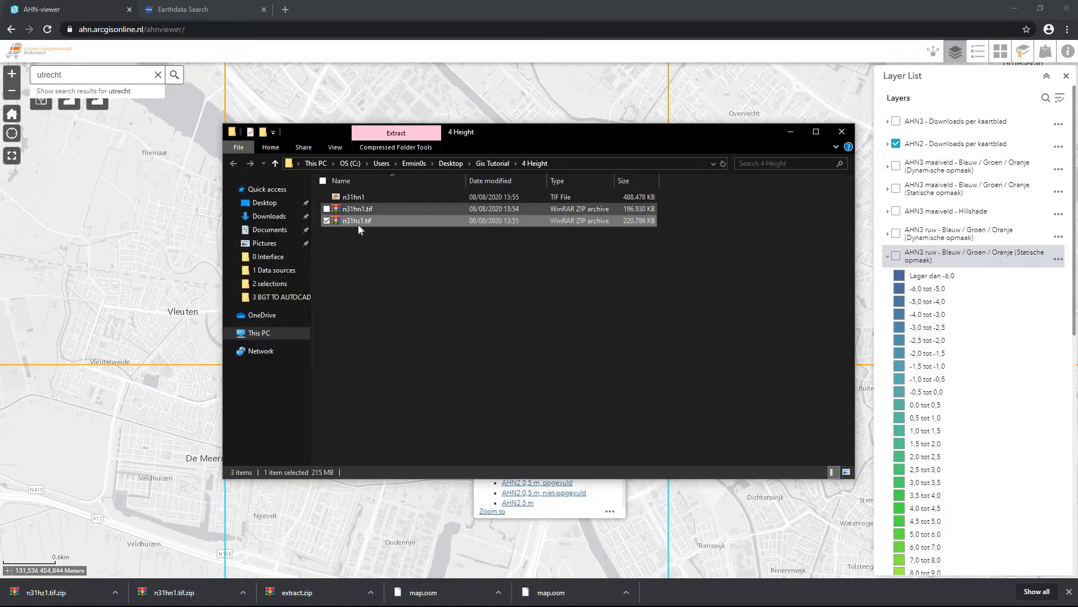
right_click(358, 224)
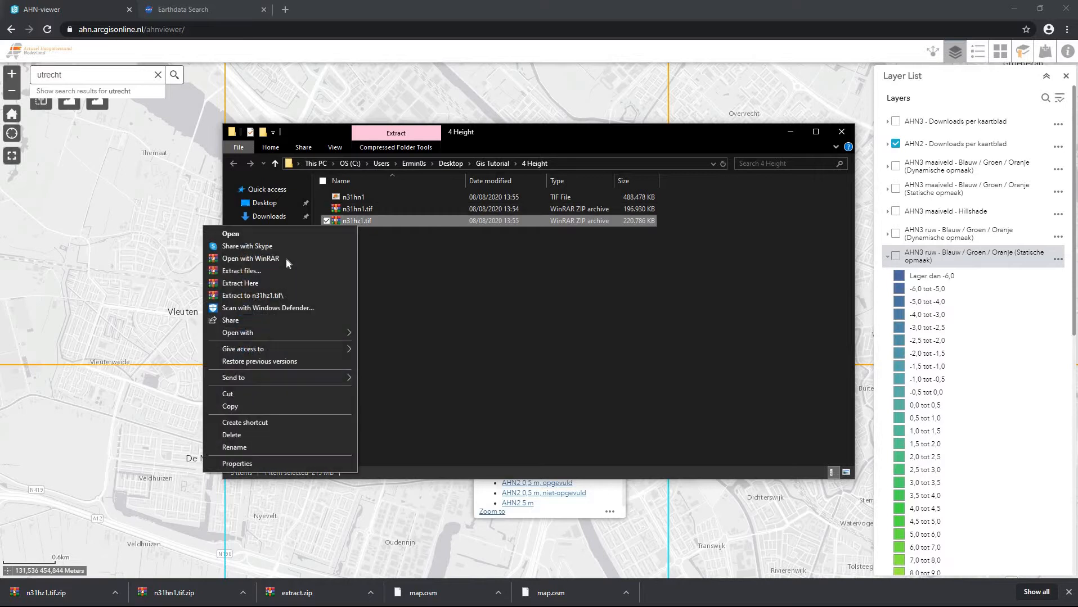
left_click(268, 282)
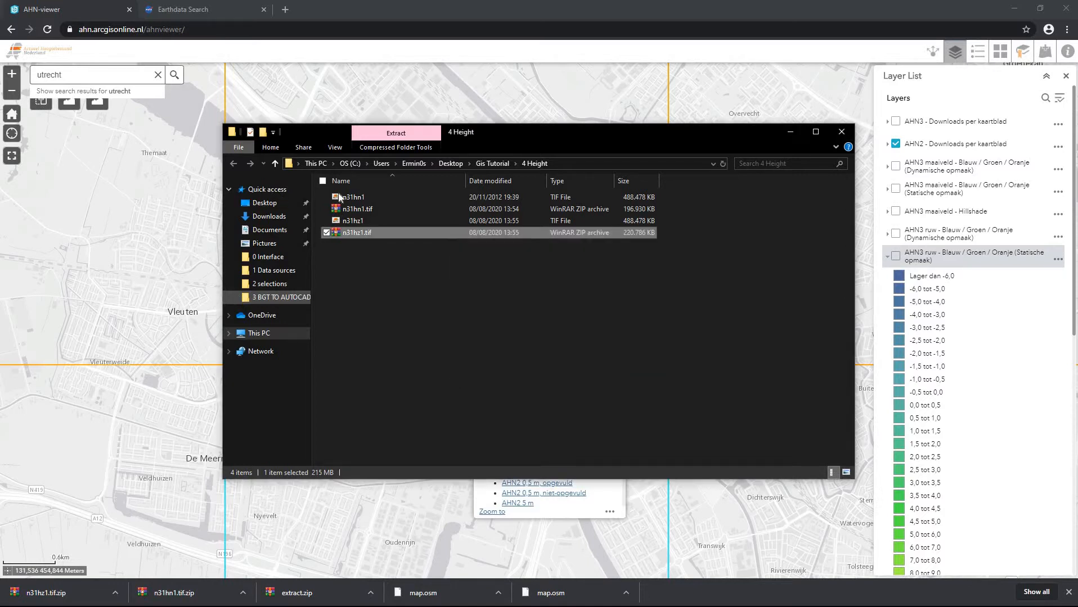
- Add the extracted n31hn1 and n31hz1 TIF files to the QGIS map, accepting the proposed RD New coordinate transformation
left_click(393, 221)
left_click(347, 197, "ctrl")
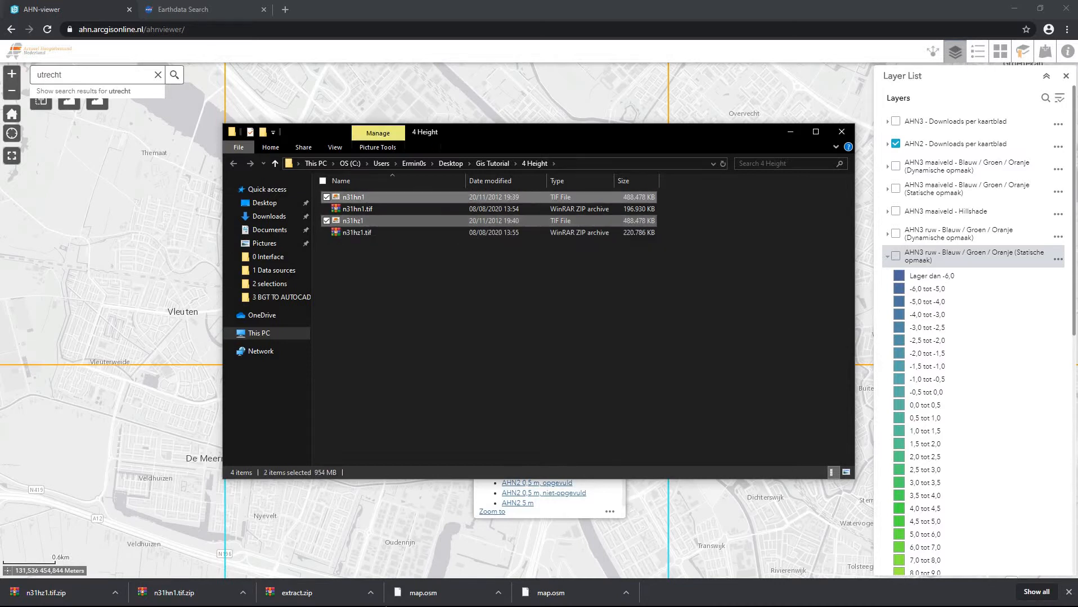
left_click_drag(347, 200, 449, 265)
key("alt+Tab")
key("alt+Tab")
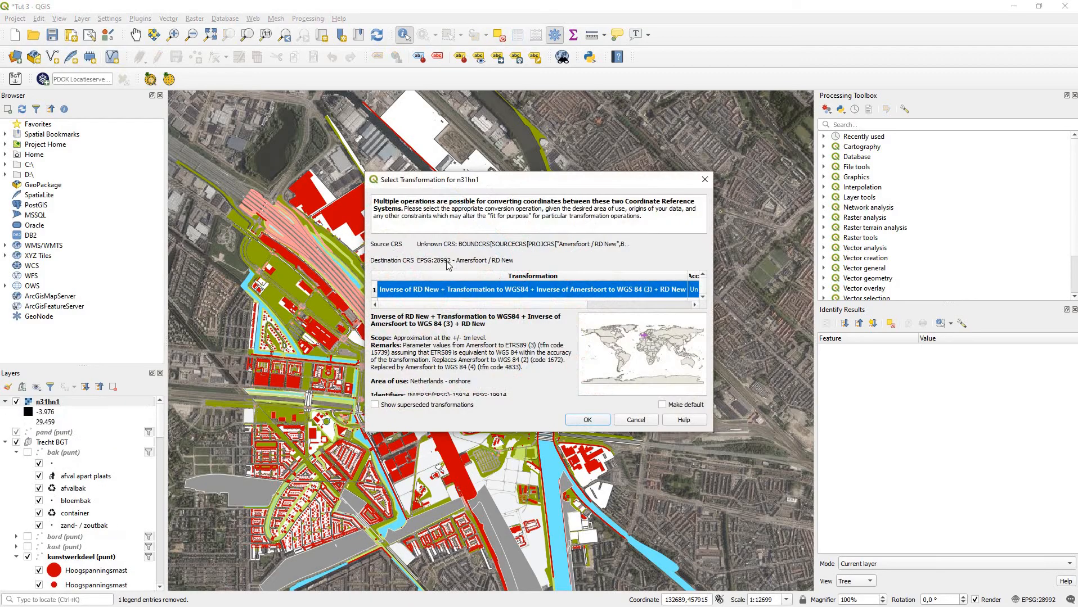
left_click(587, 420)
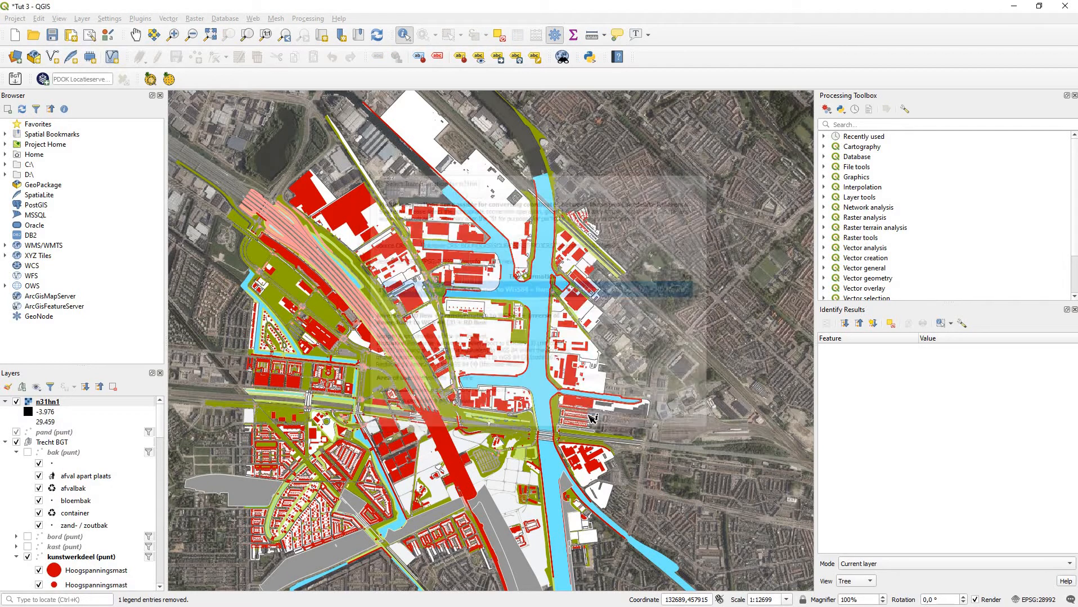
- Hide the Trecht BGT layer group so only the height rasters lie over the aerial photo
scroll(515, 344, "down", 1)
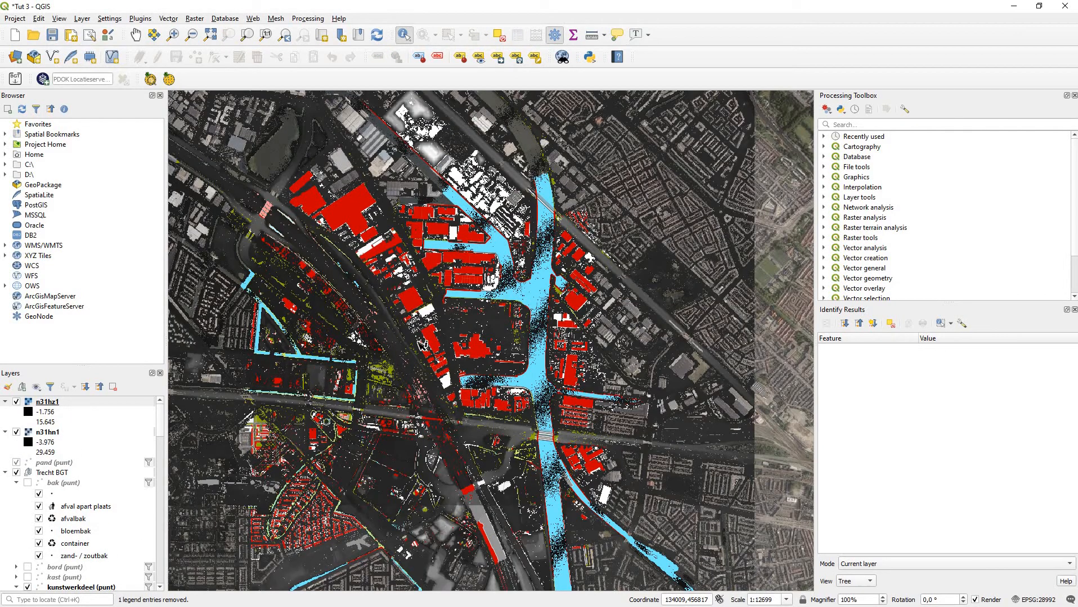
scroll(346, 372, "up", 1)
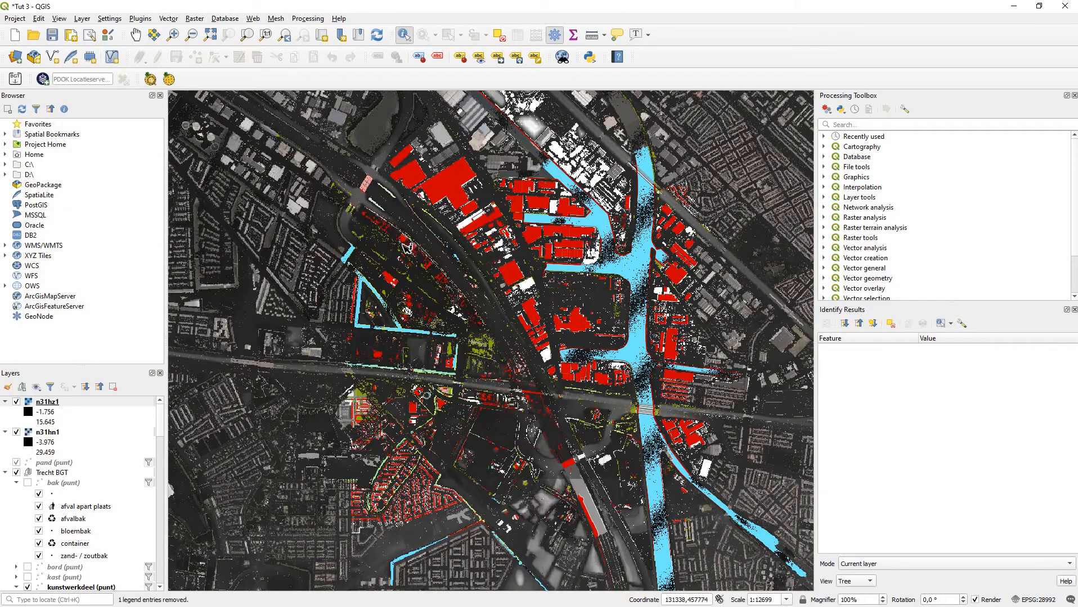
scroll(711, 319, "down", 1)
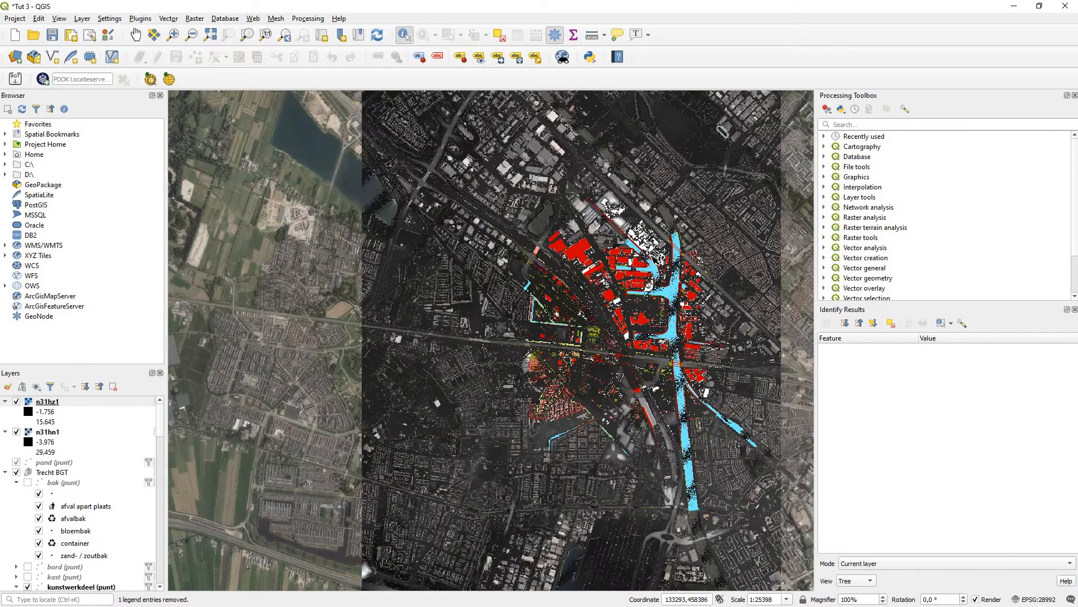
scroll(537, 191, "up", 1)
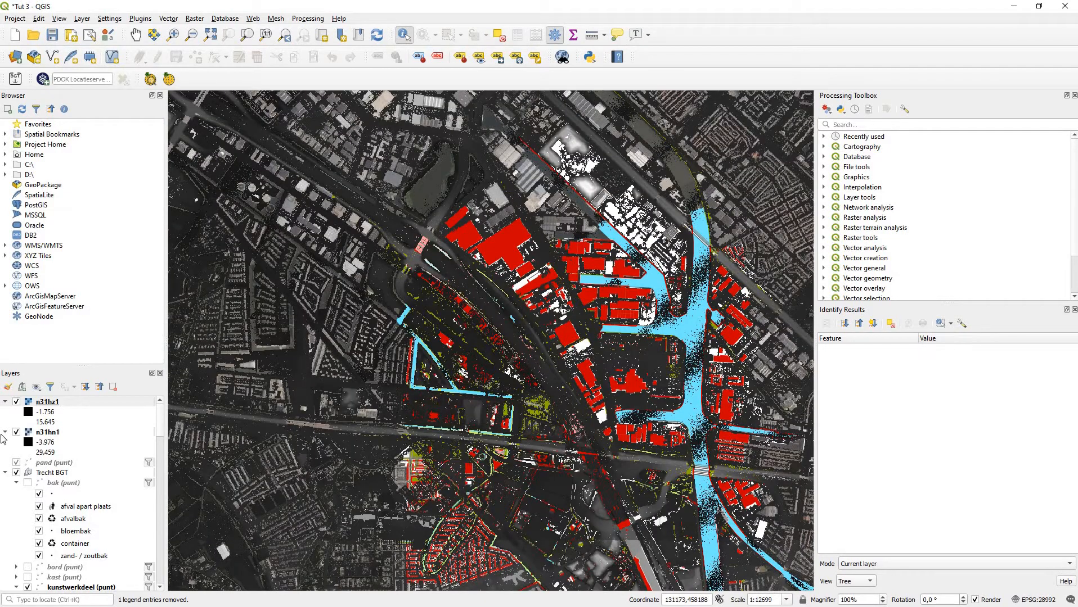
left_click(16, 473)
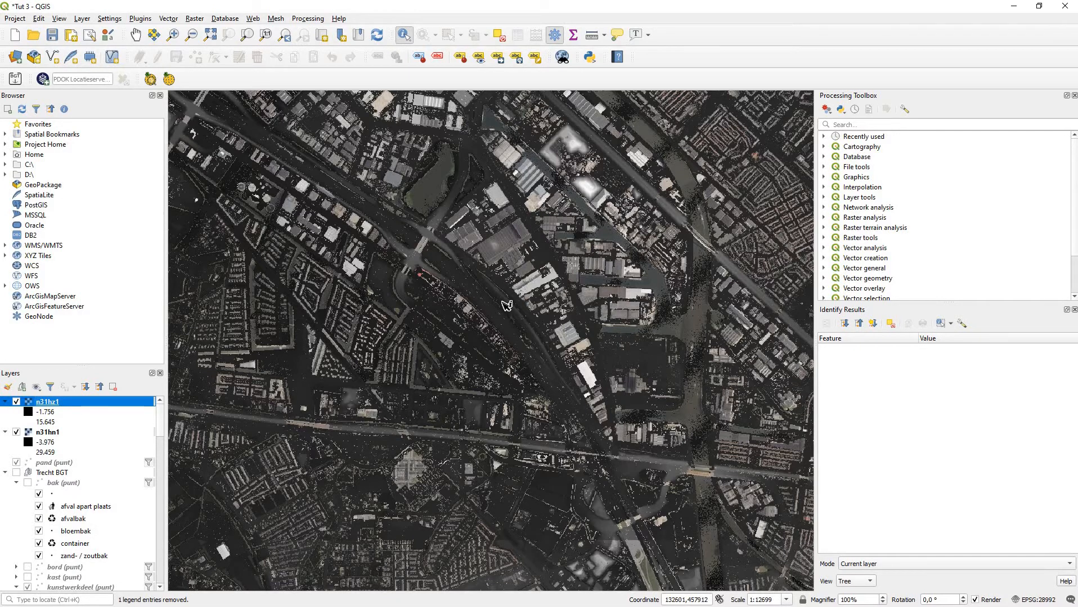
- Start Fill nodata on the n31hz1 raster with a maximum interpolation search distance of 40 pixels
scroll(507, 305, "down", 1)
scroll(506, 306, "down", 1)
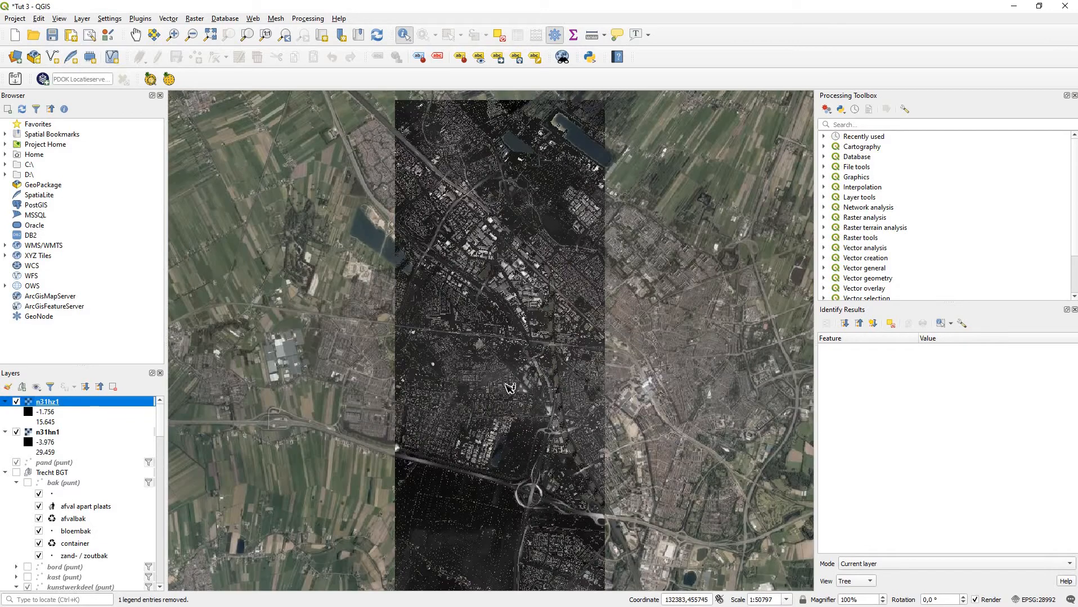
scroll(513, 386, "down", 1)
scroll(510, 383, "up", 1)
scroll(470, 281, "up", 1)
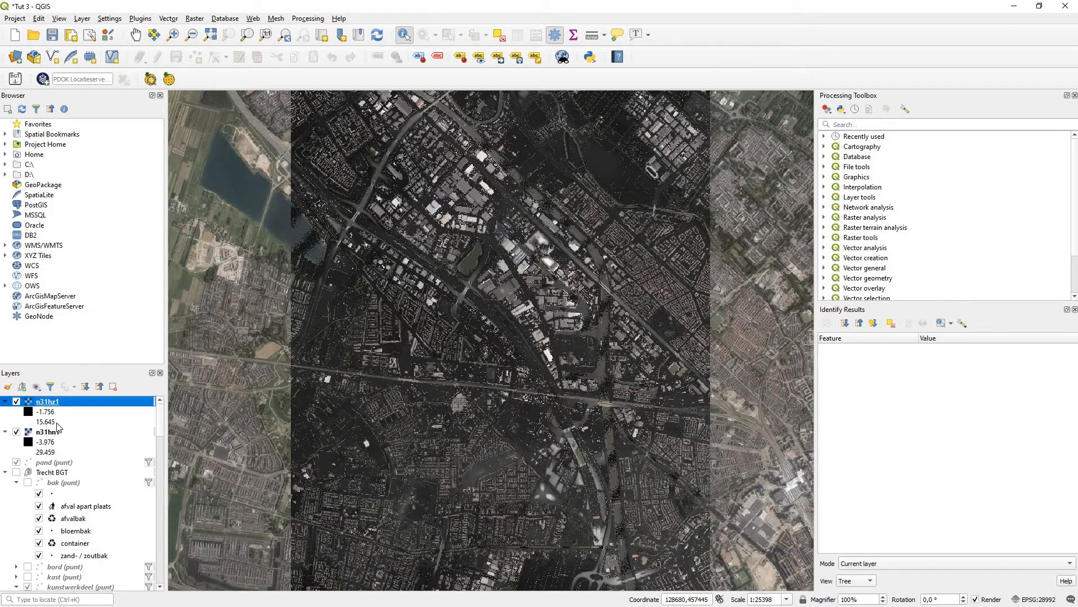
left_click(195, 19)
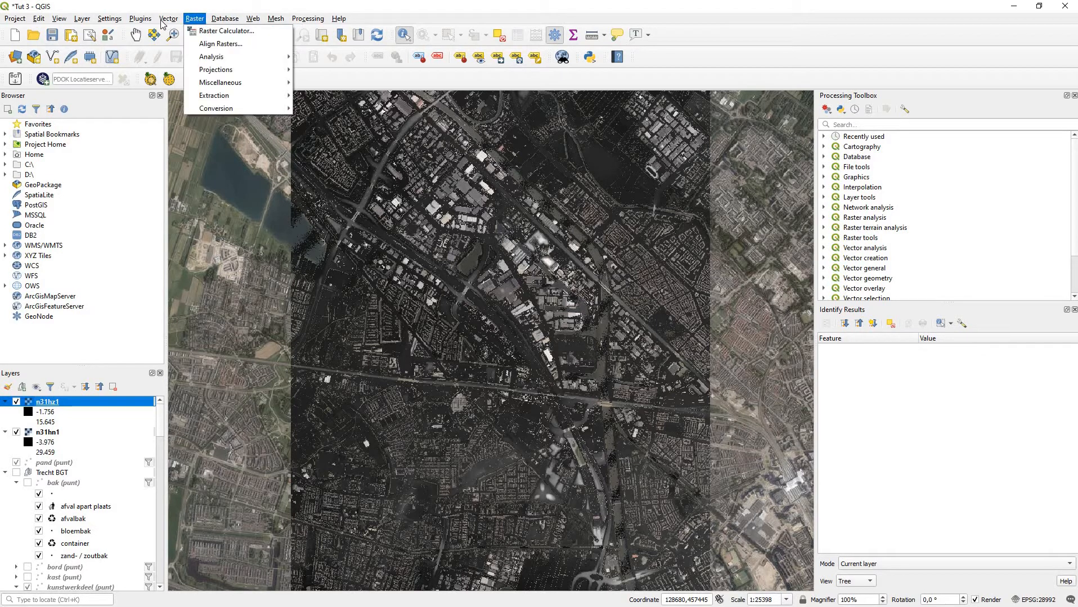
mouse_move(140, 21)
mouse_move(256, 61)
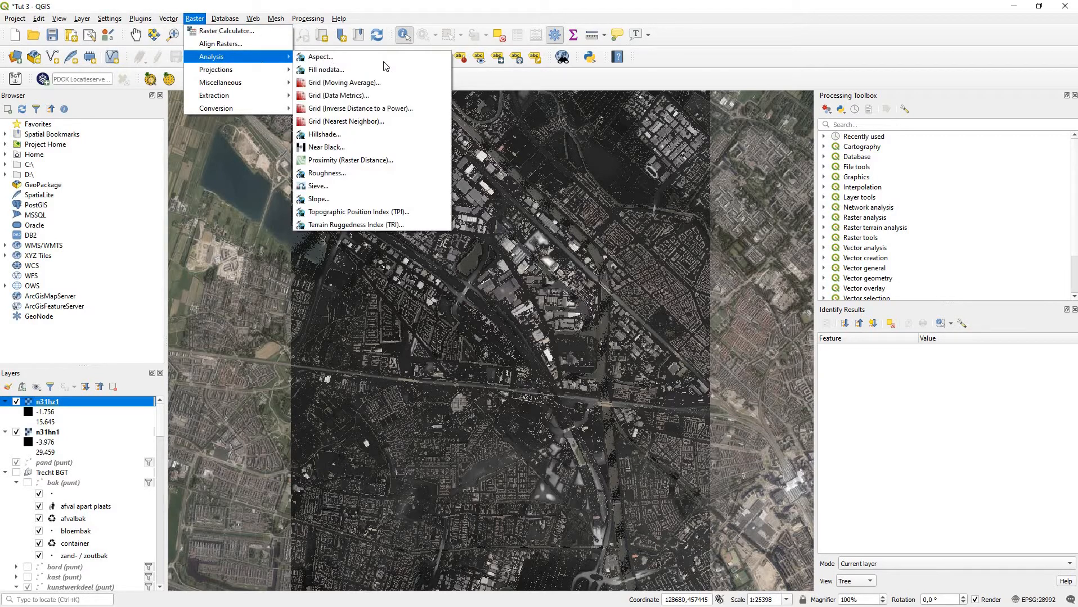
left_click(347, 69)
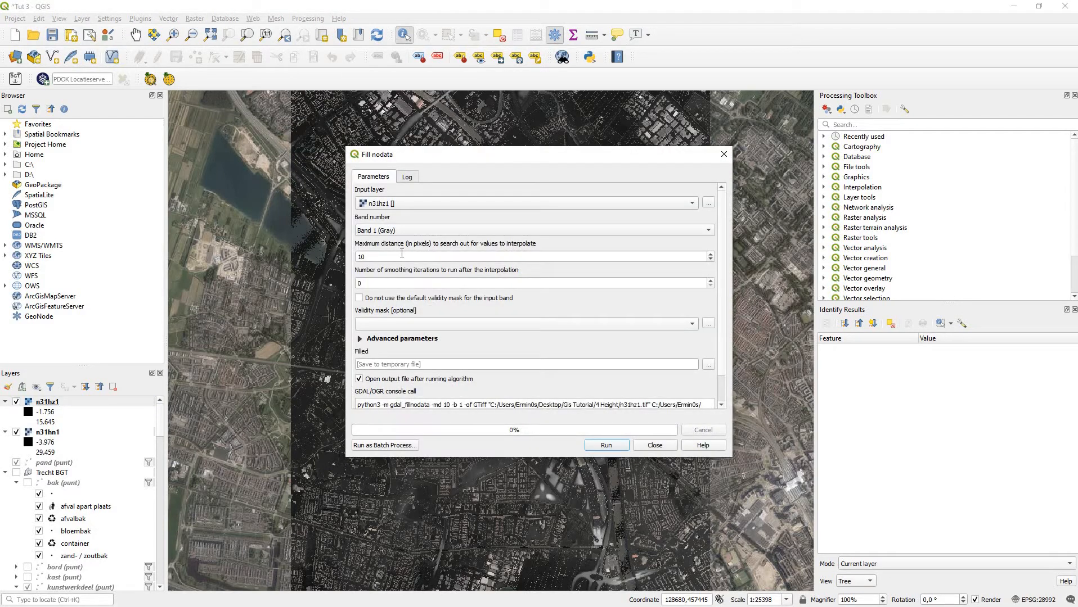
double_click(361, 257)
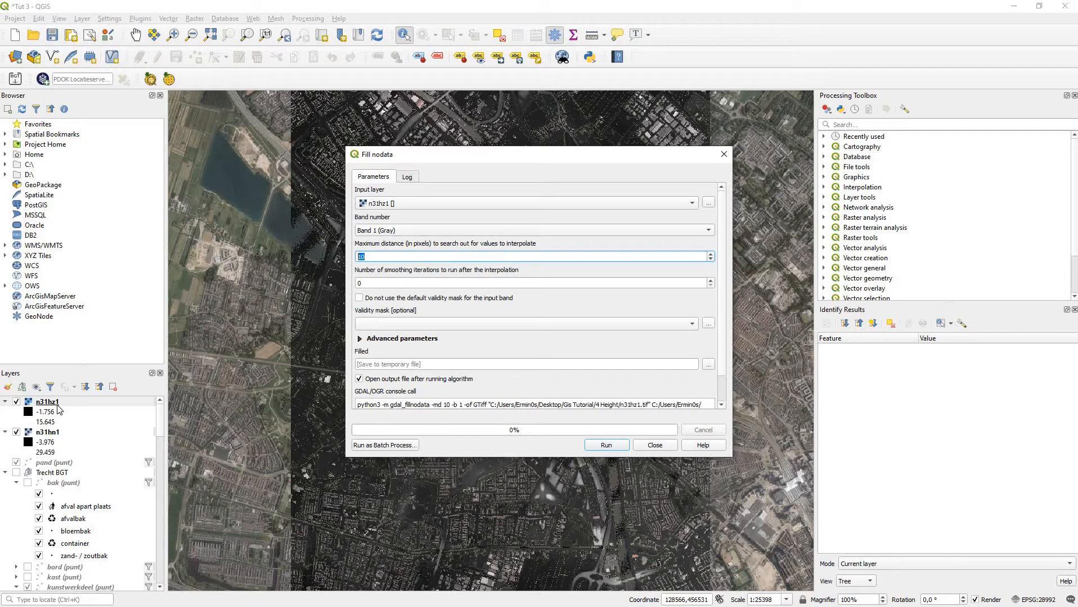
left_click(387, 257)
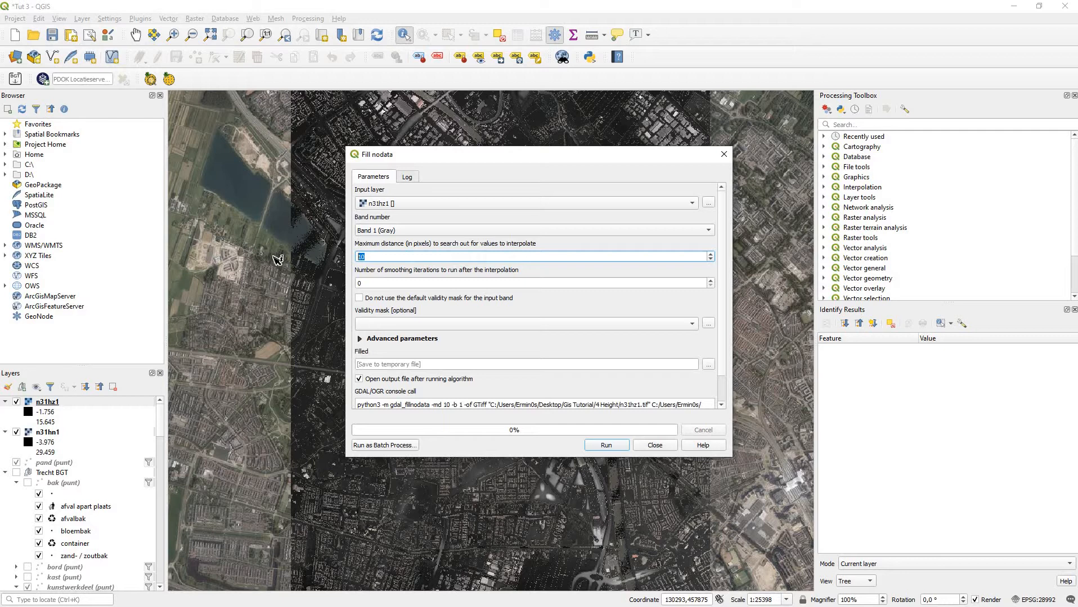
type("40")
- Set the filled output to a file named n31hz1 Filled.tif in the Gis Tutorial 4 Height folder on the desktop
scroll(487, 345, "down", 1)
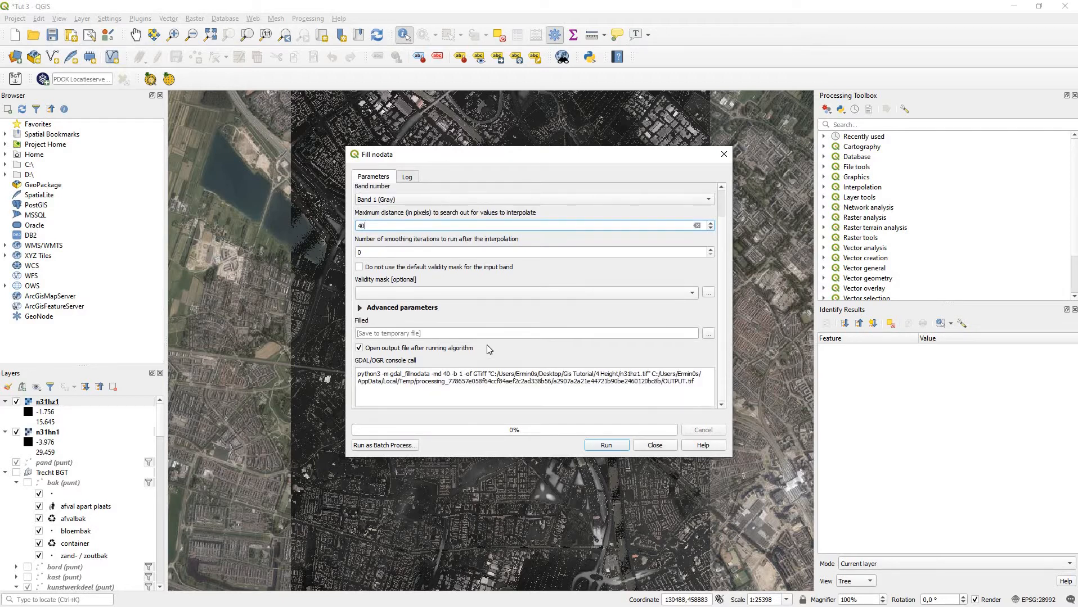
scroll(488, 344, "up", 1)
scroll(531, 343, "down", 1)
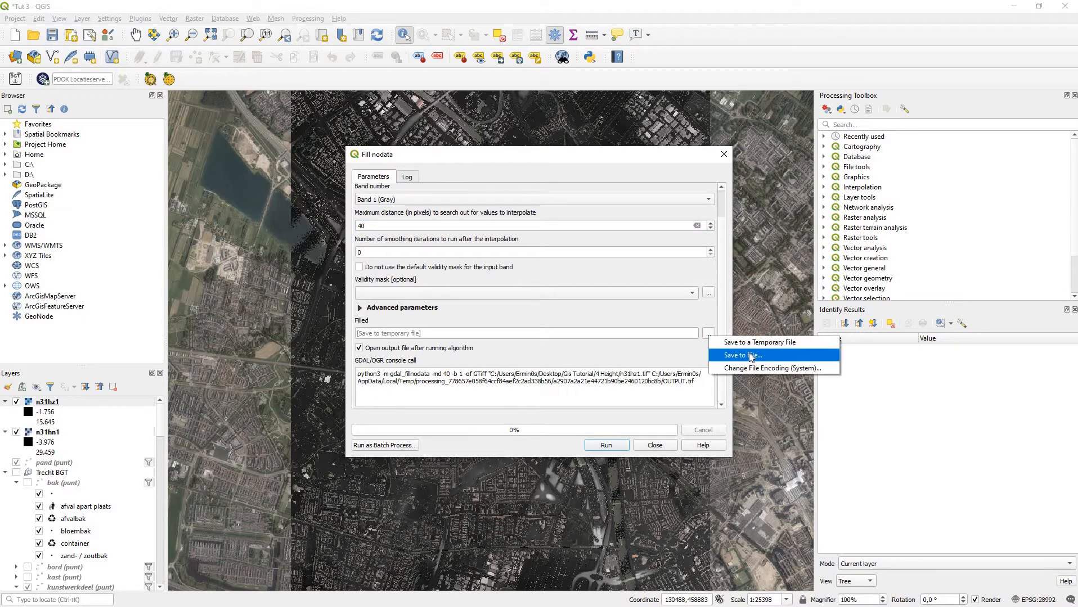
left_click(751, 355)
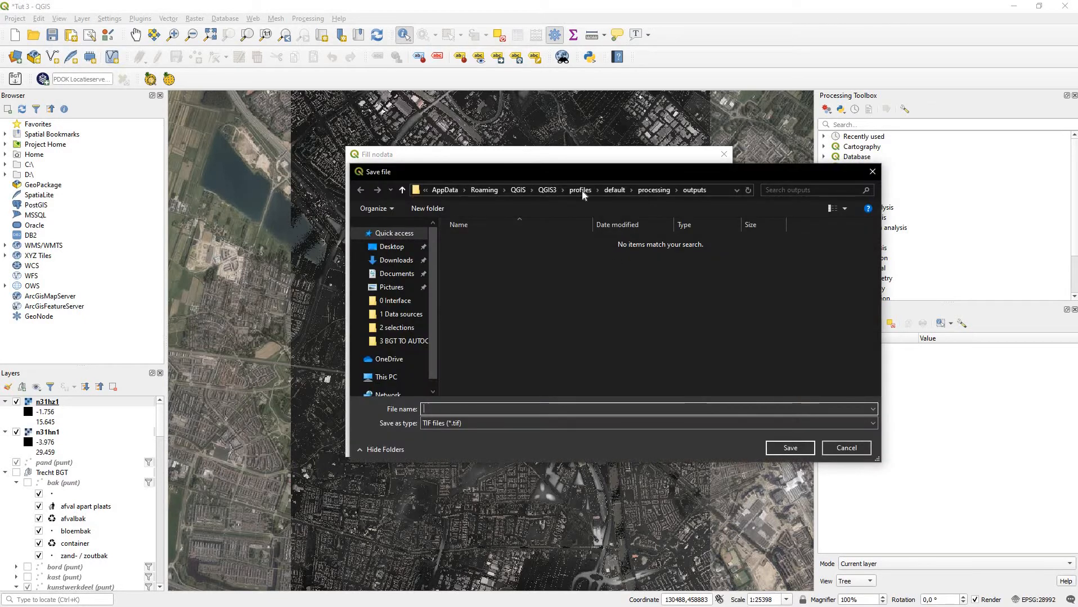
left_click(375, 245)
double_click(470, 241)
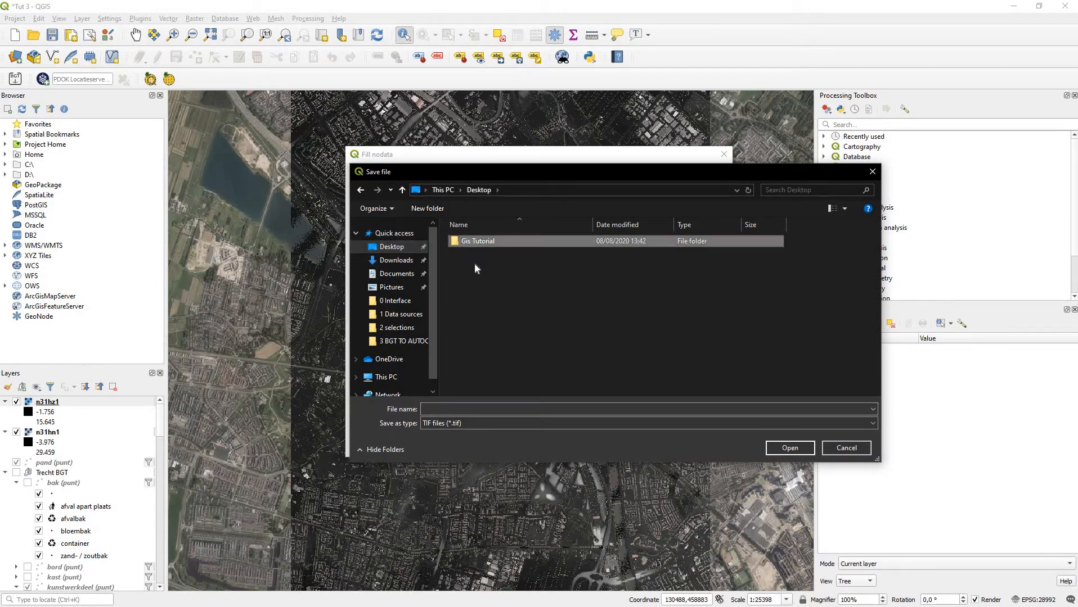
left_click(474, 288)
key("Return")
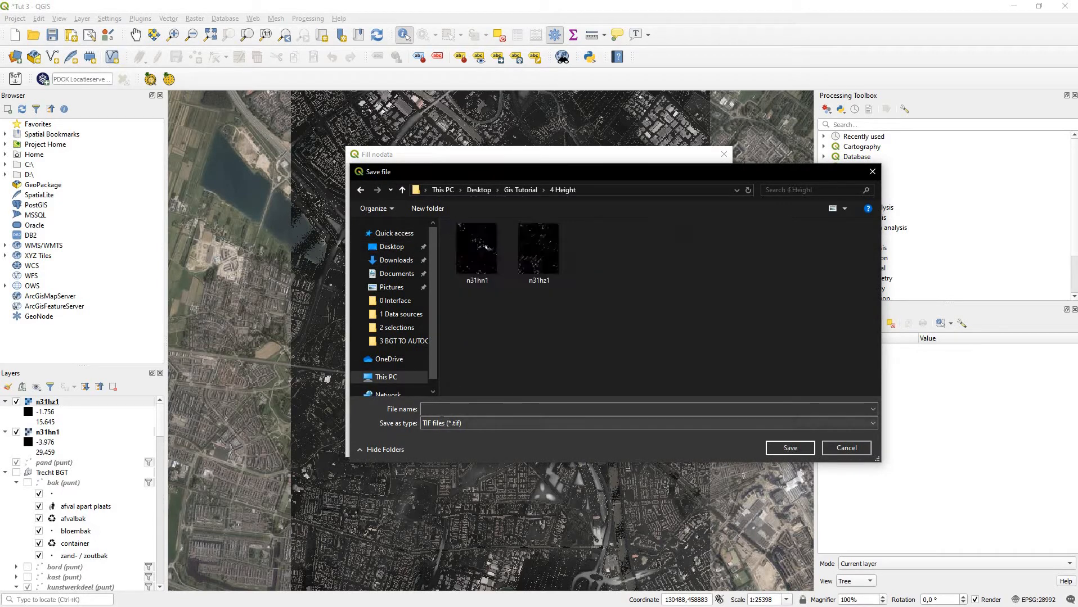
left_click(553, 272)
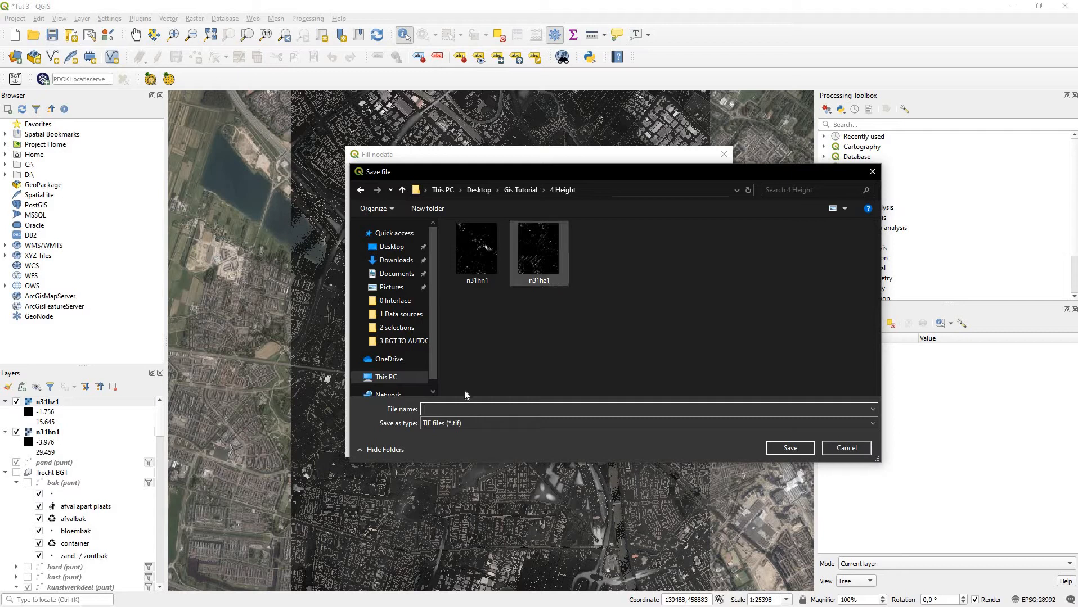
left_click(446, 409)
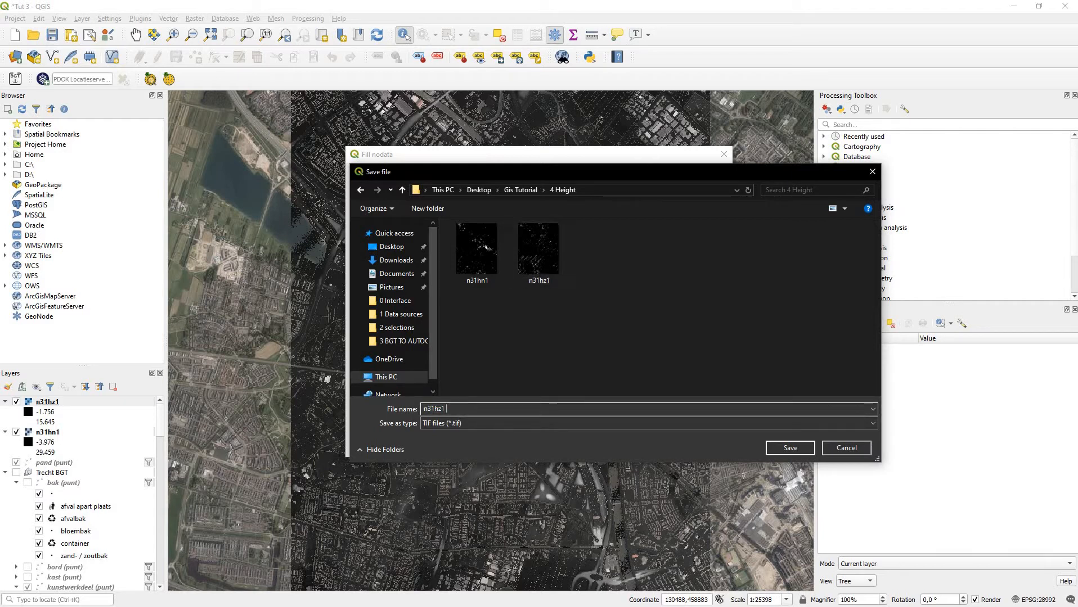
key("Return")
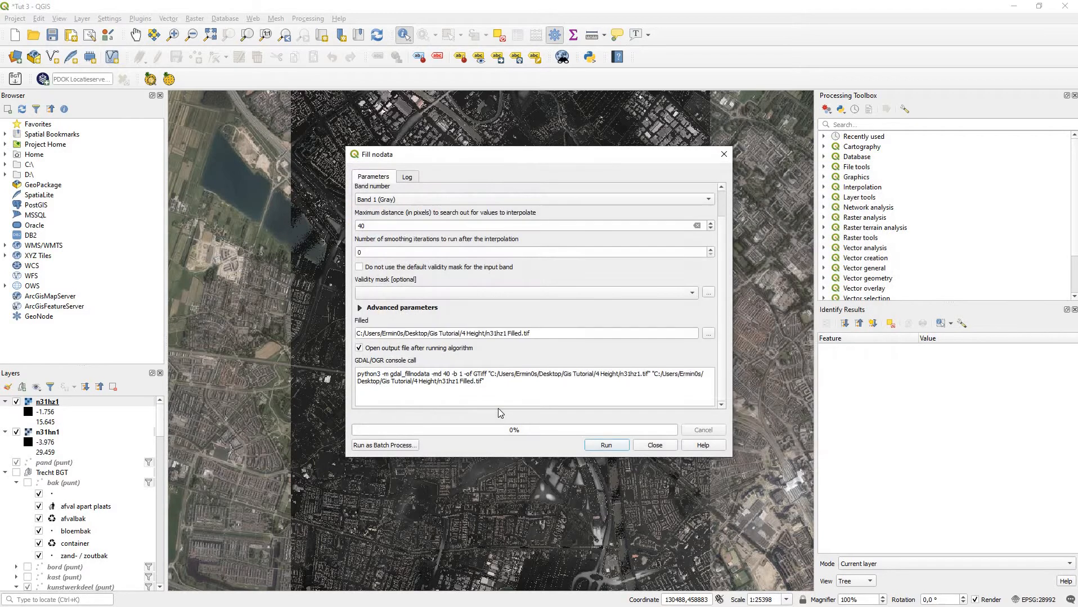
- Run Fill nodata on n31hz1 and close the tool once the filled layer is loaded
left_click(613, 449)
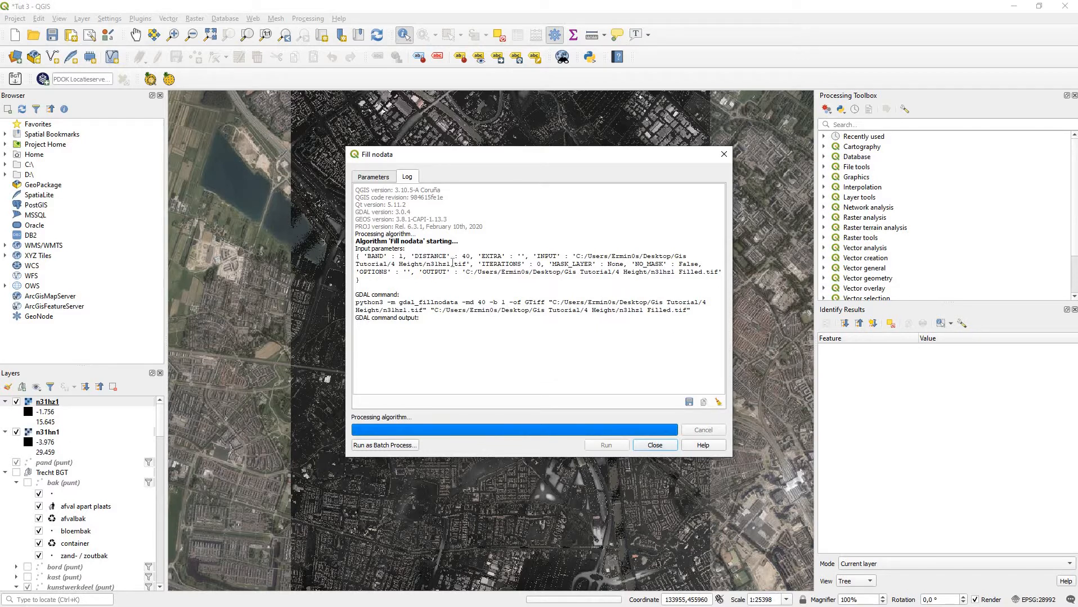
left_click(374, 178)
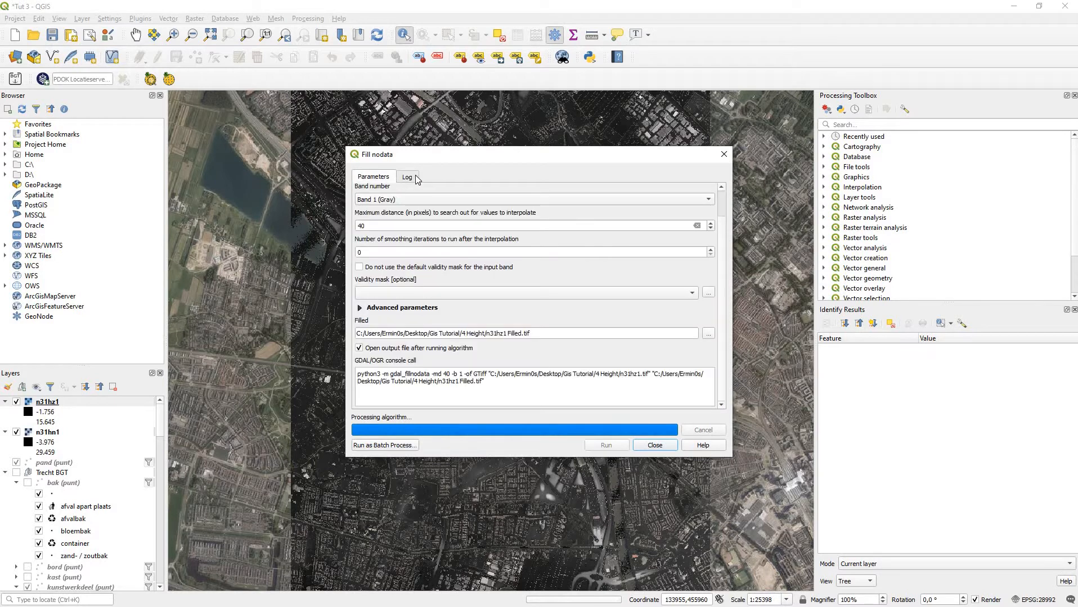
left_click(417, 178)
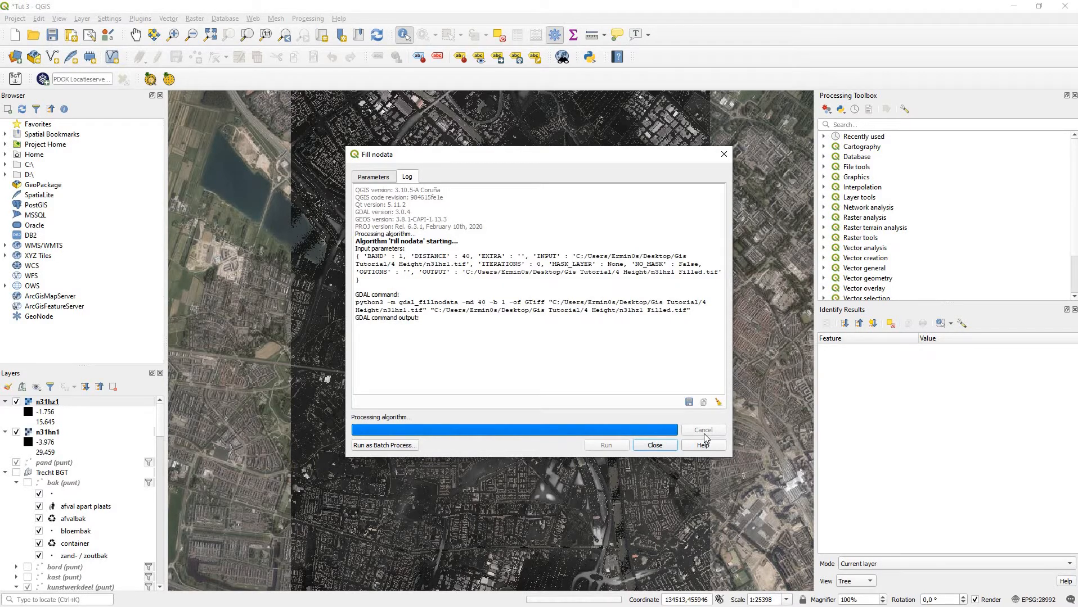
left_click(722, 155)
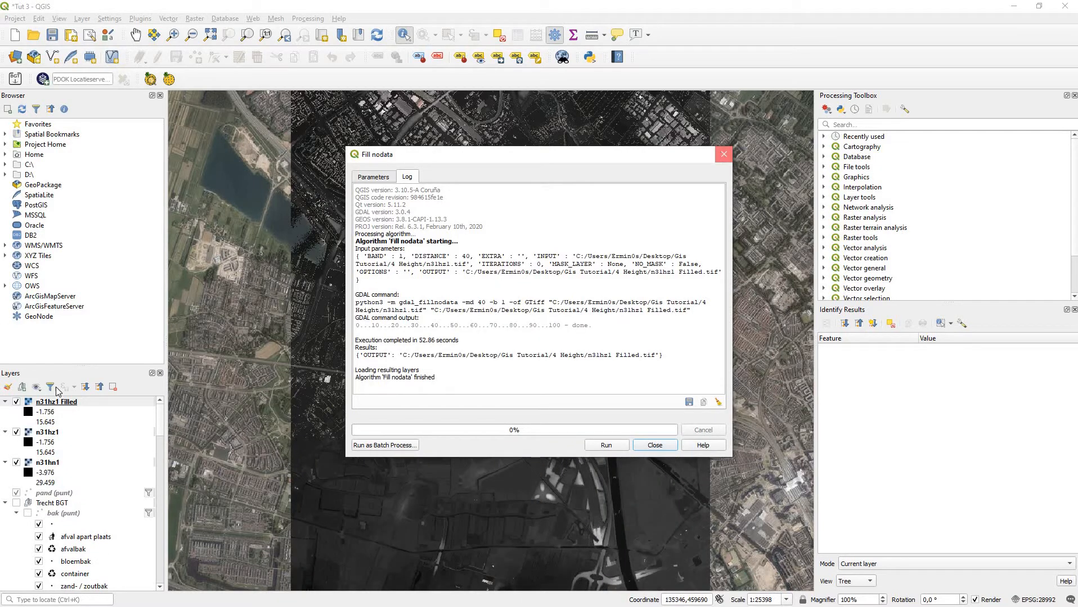
- Find Fill nodata among the processing tools and start it on n31hn1 with a maximum search distance of 40 pixels
left_click(52, 467)
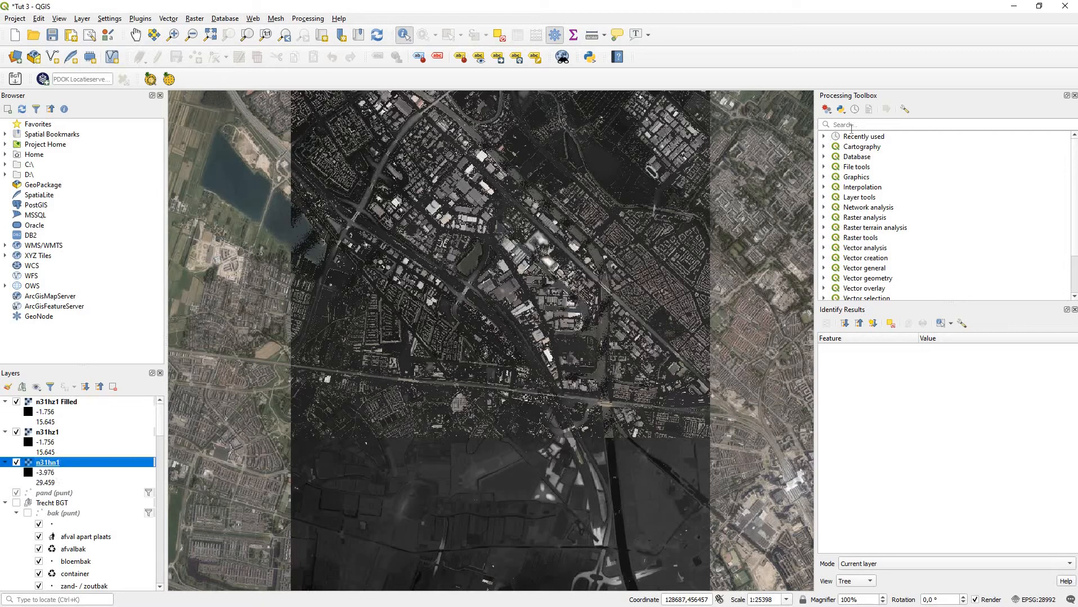
left_click(854, 127)
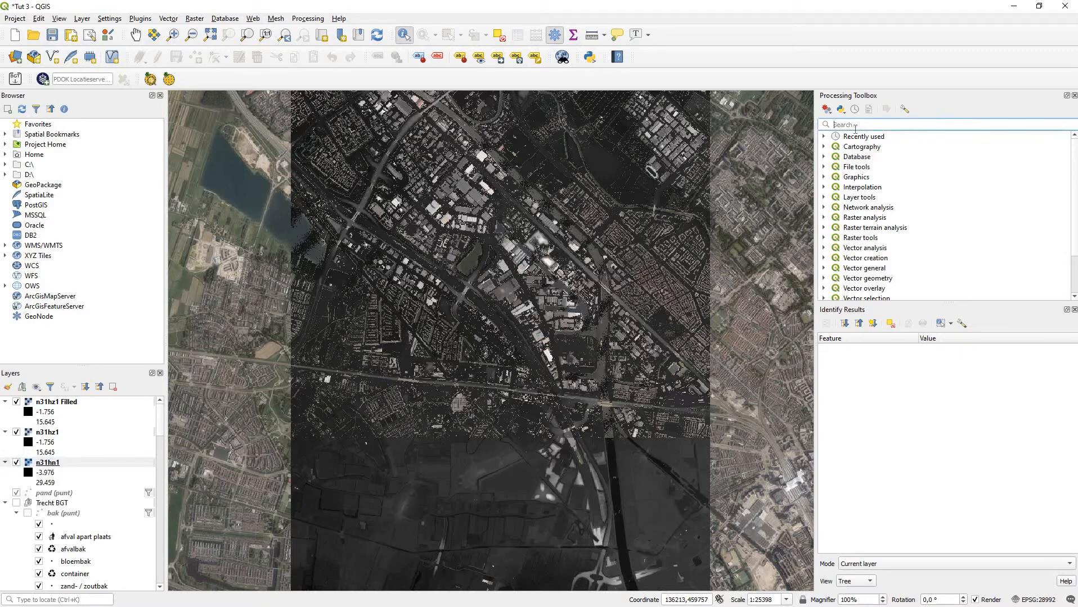
type("fill")
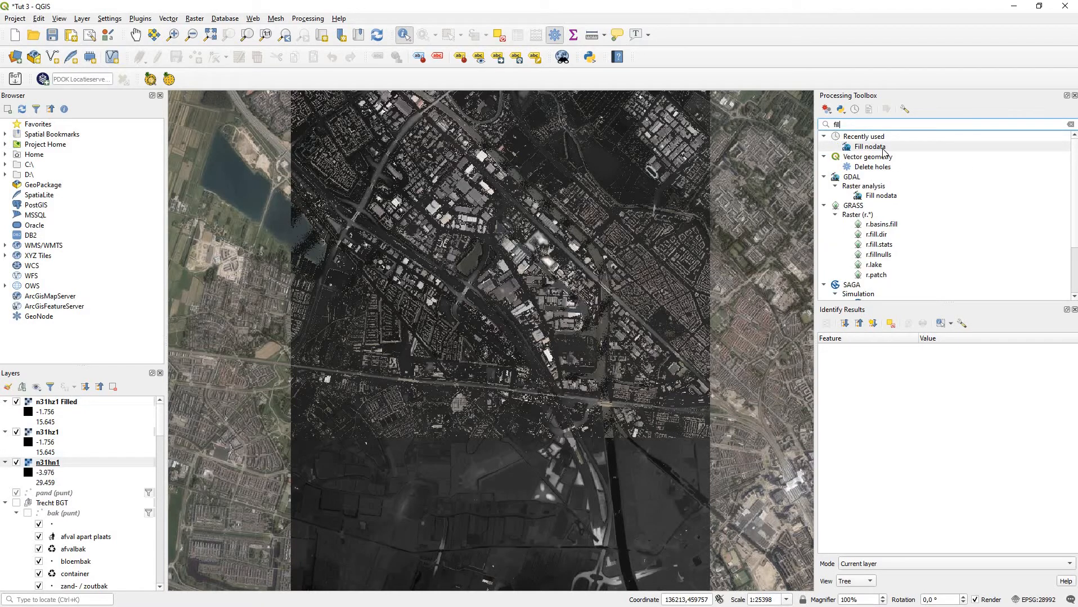
double_click(882, 149)
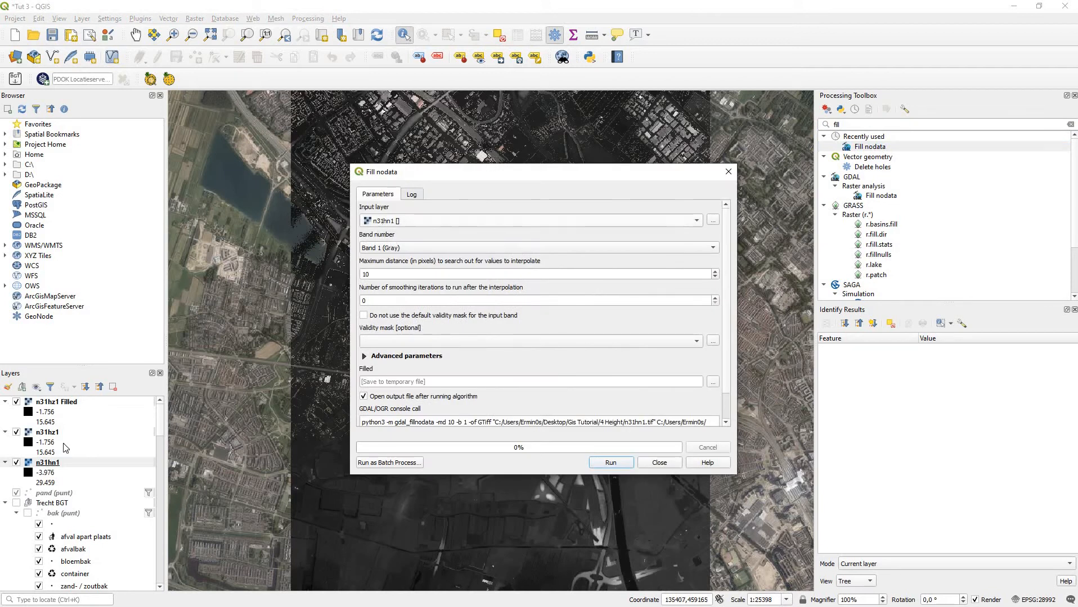
double_click(365, 274)
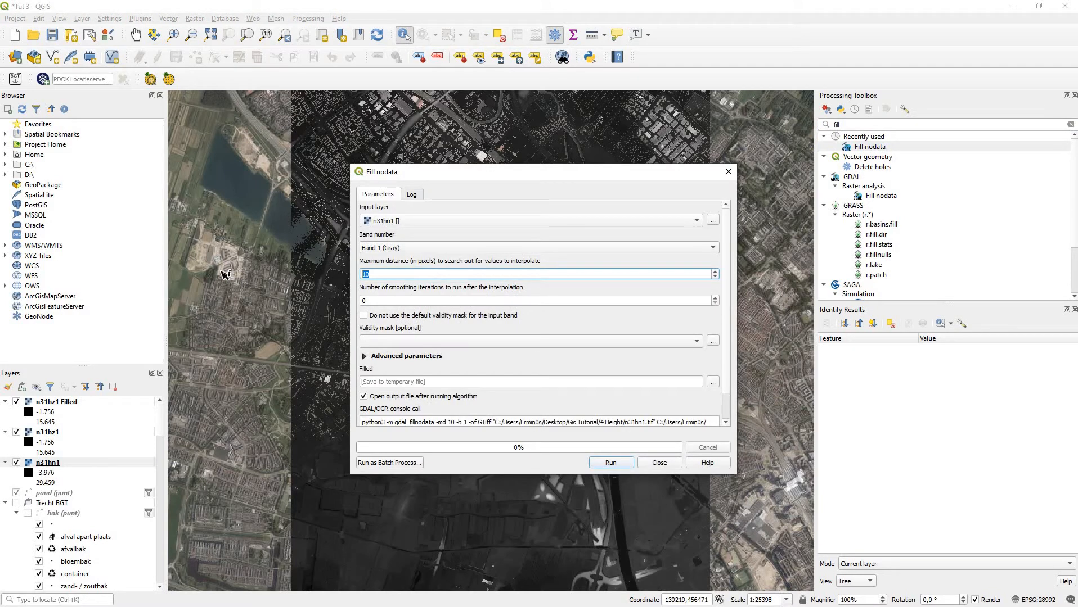
type("40")
- Set the output file to n31hn1 filled.tif in the 4 Height folder, run the fill and close the tool
left_click(713, 382)
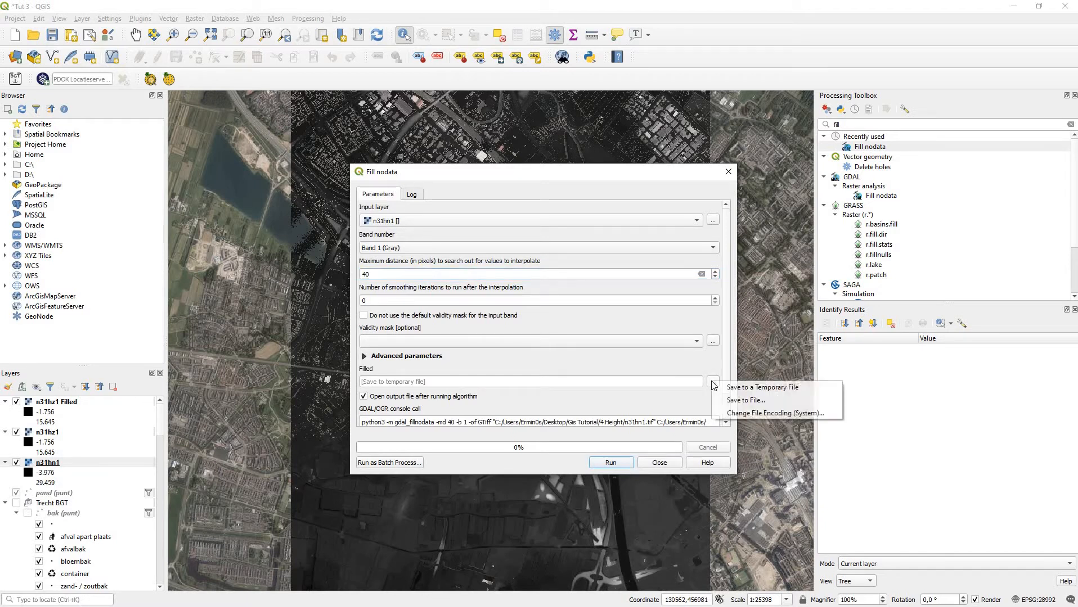
left_click(745, 399)
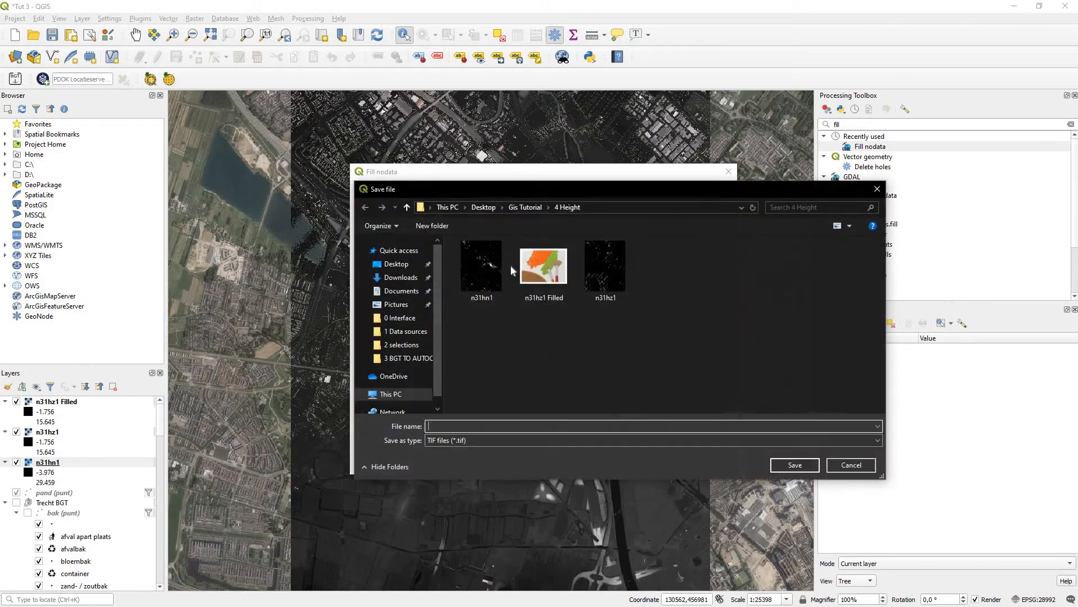
left_click(478, 265)
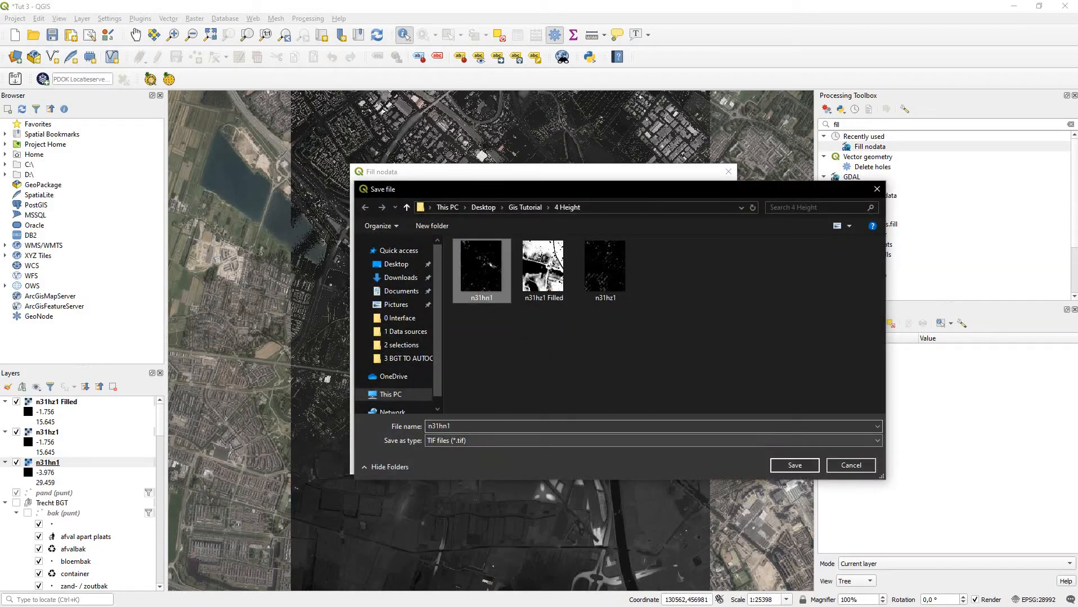
left_click(507, 425)
type("filled")
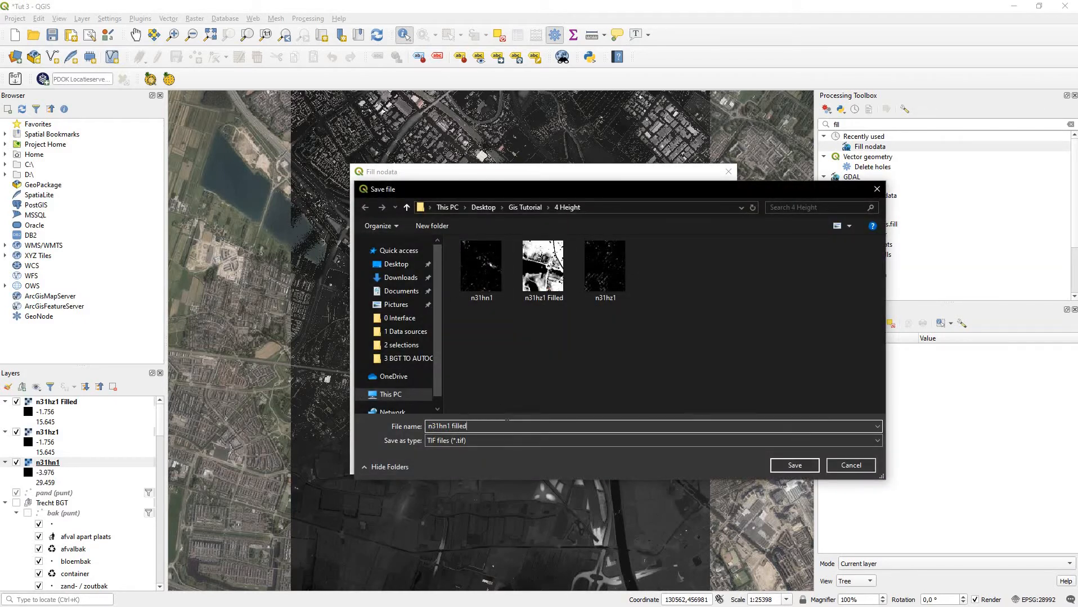
key("Return")
left_click(619, 463)
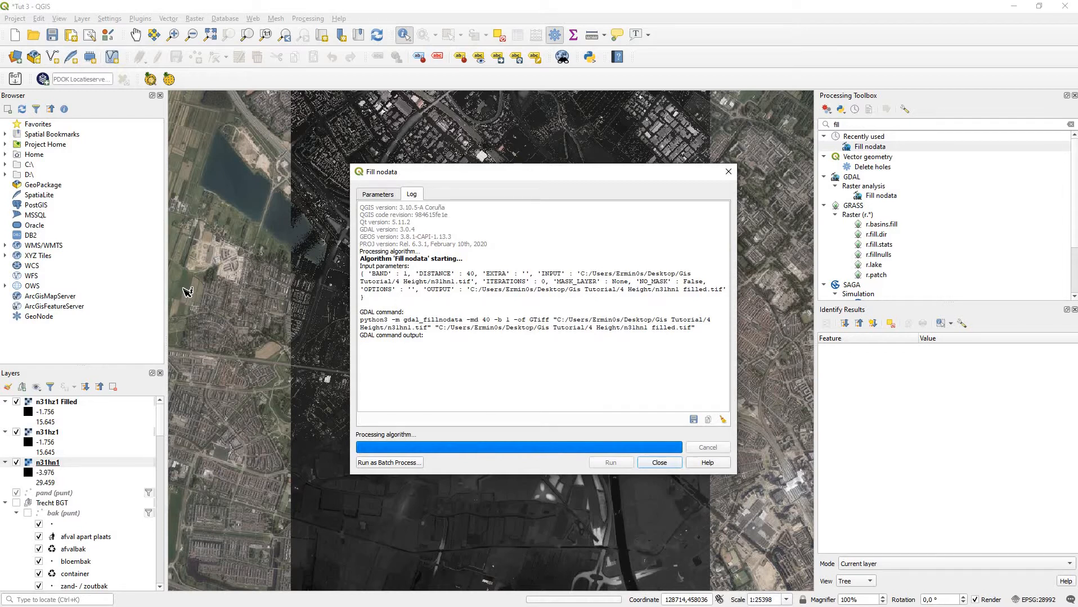
left_click(647, 463)
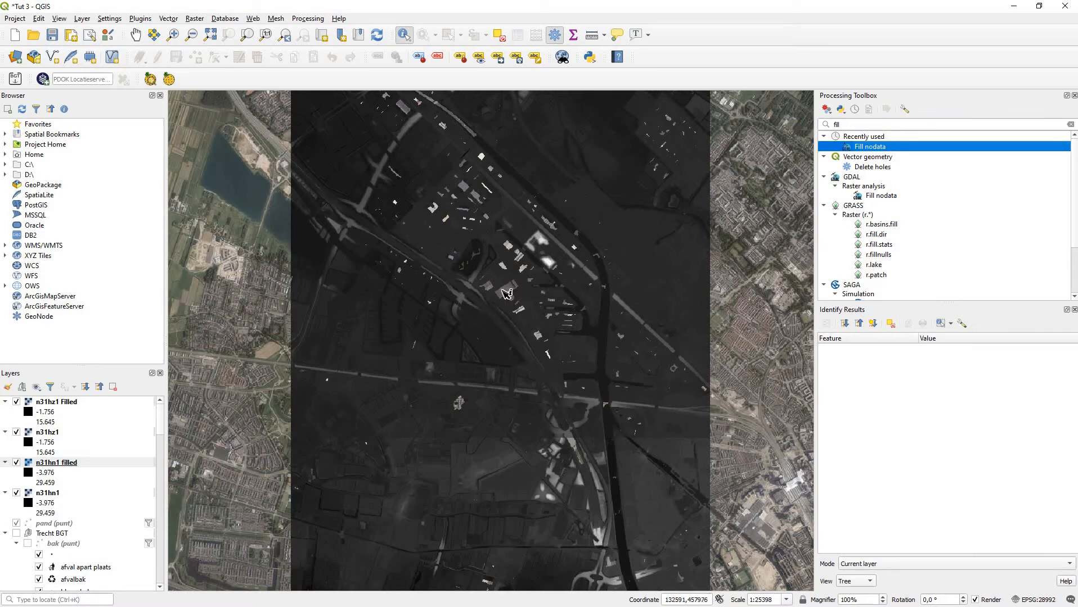
- Hide the original n31hz1 and n31hn1 layers and check the two filled rasters over the aerial photo
left_click(16, 432)
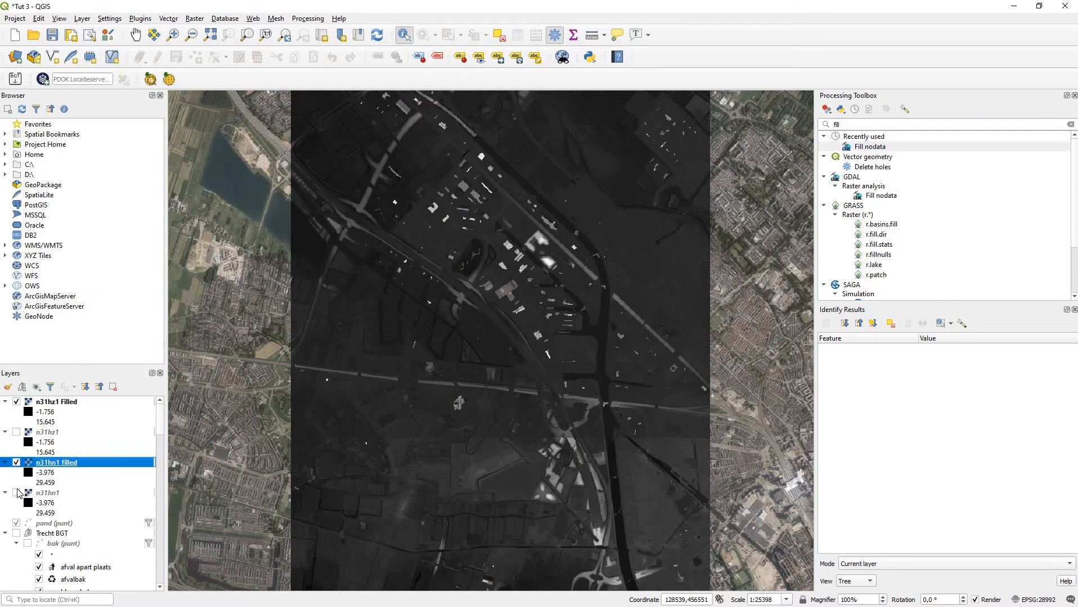
scroll(399, 426, "down", 1)
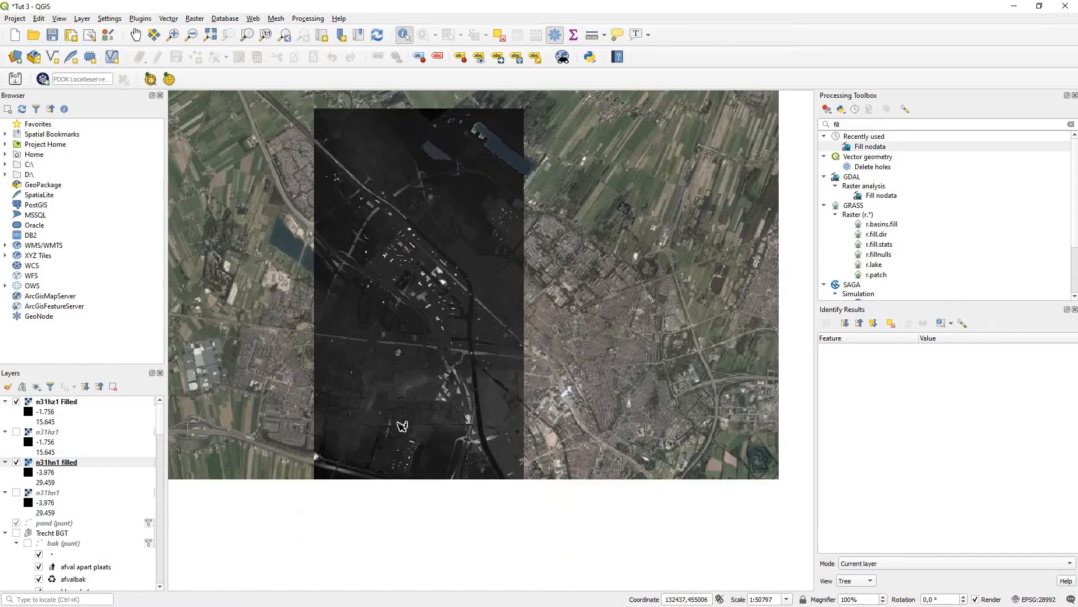
scroll(444, 416, "up", 1)
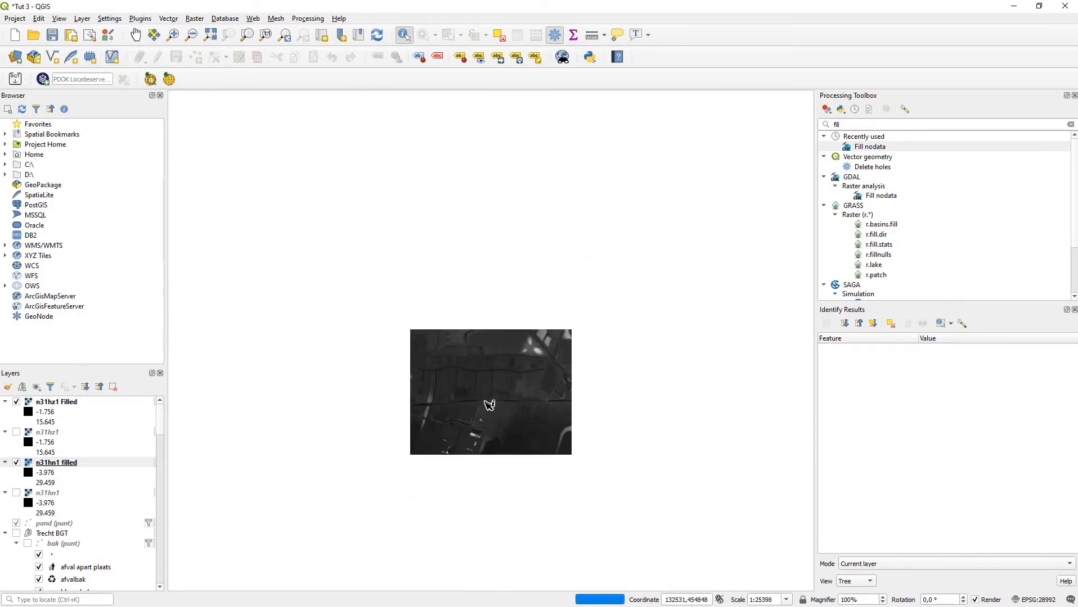
scroll(488, 405, "down", 1)
scroll(488, 403, "up", 1)
scroll(487, 403, "down", 2)
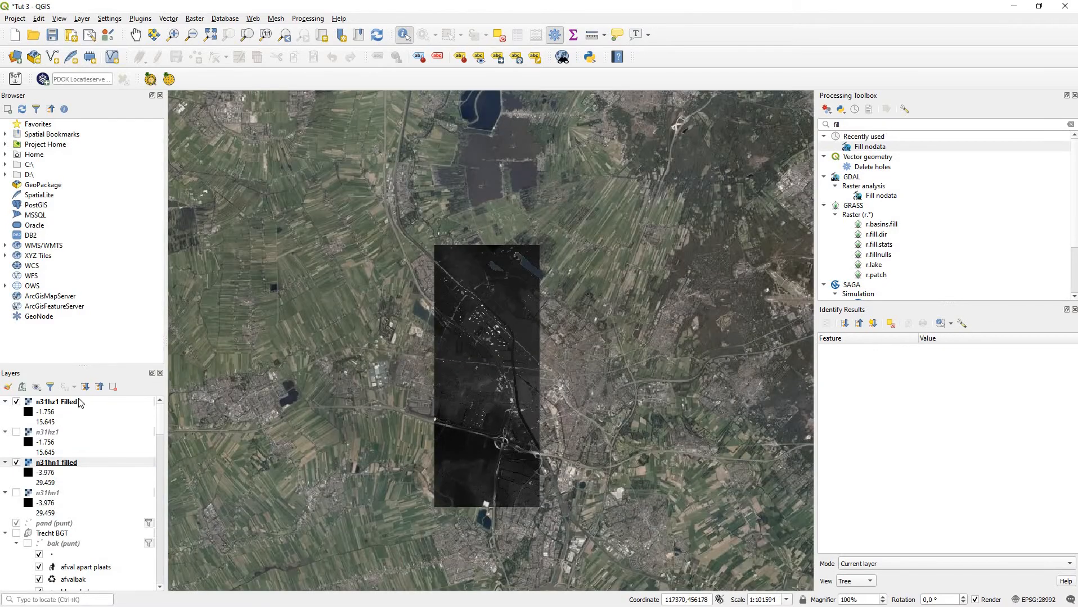
- Select the n31hz1 Filled and n31hn1 filled layers and start the raster Merge tool, keeping Float32 as output data type
left_click(79, 403)
left_click(79, 463, "ctrl")
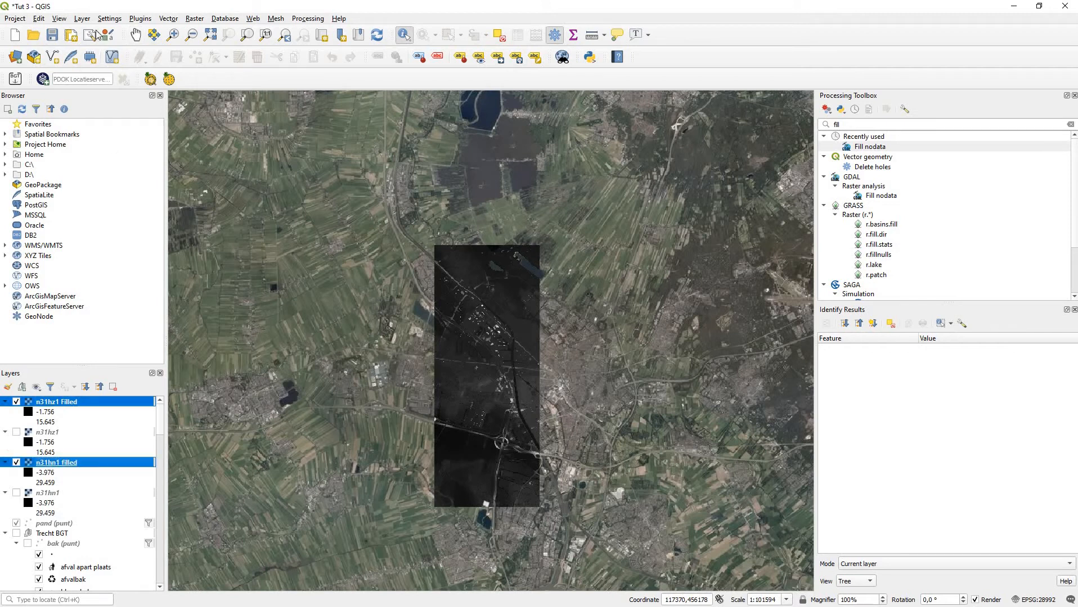
left_click(194, 19)
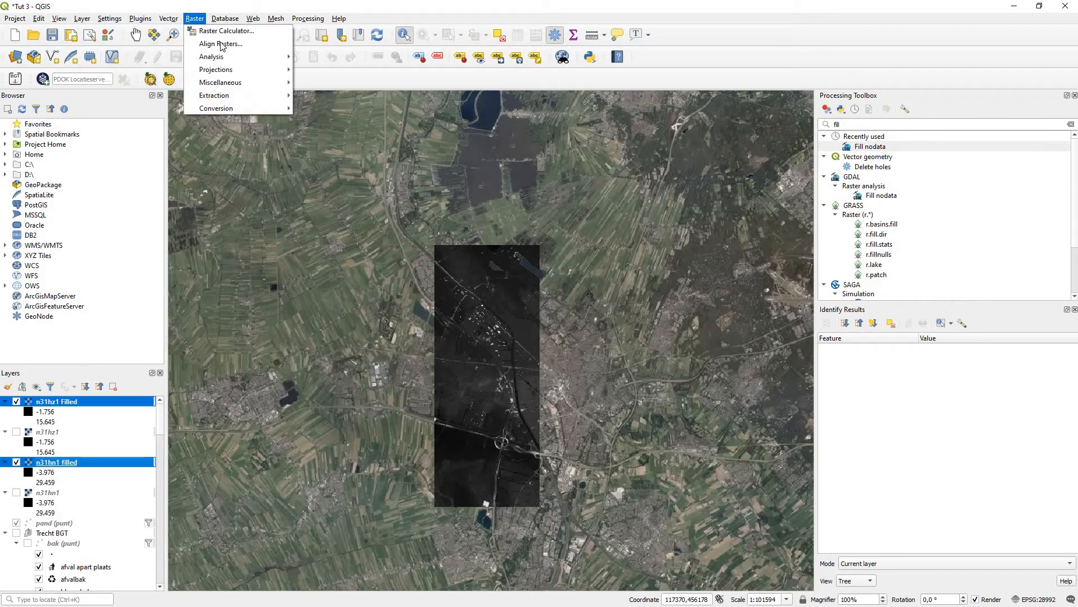
mouse_move(226, 59)
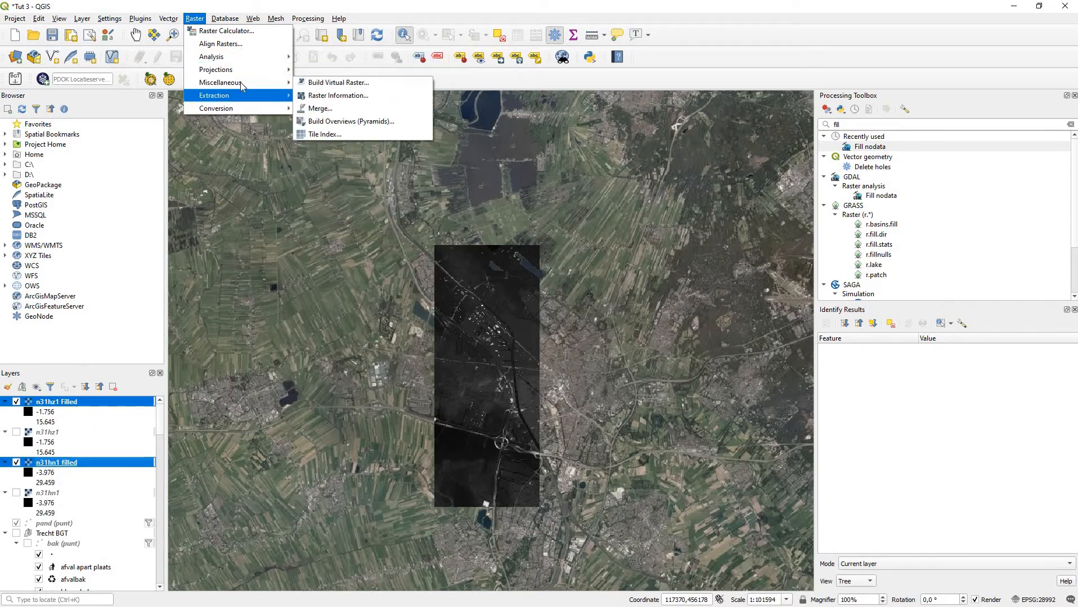
mouse_move(242, 86)
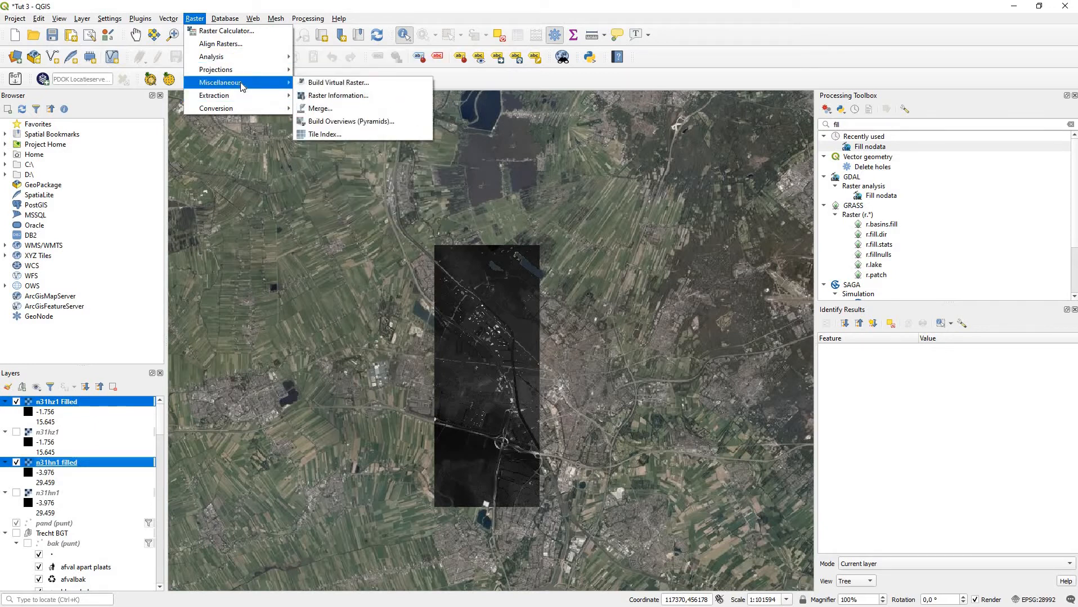
left_click(328, 112)
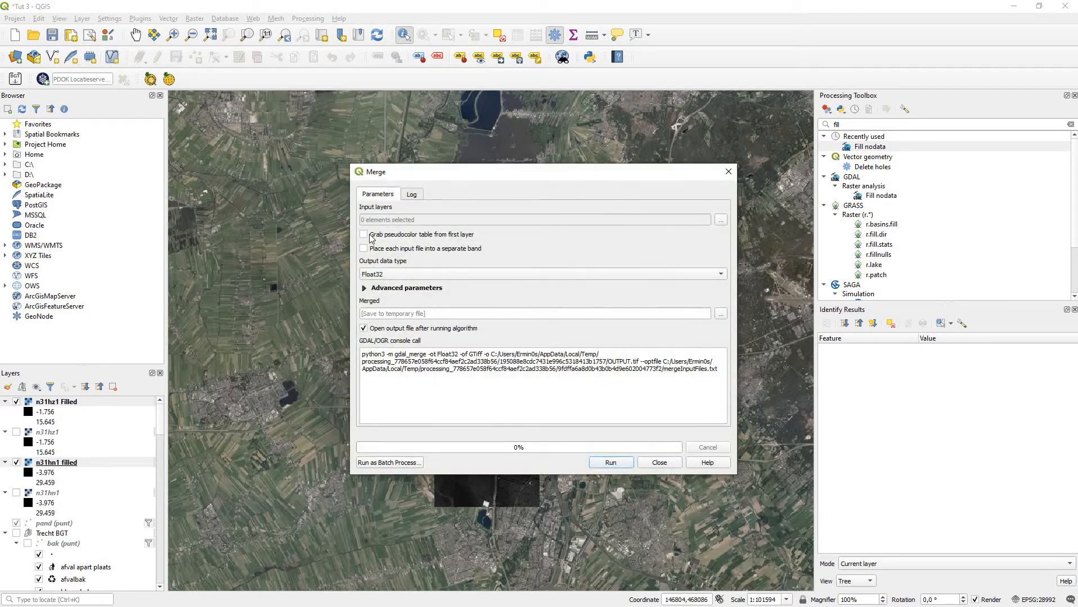
left_click(387, 274)
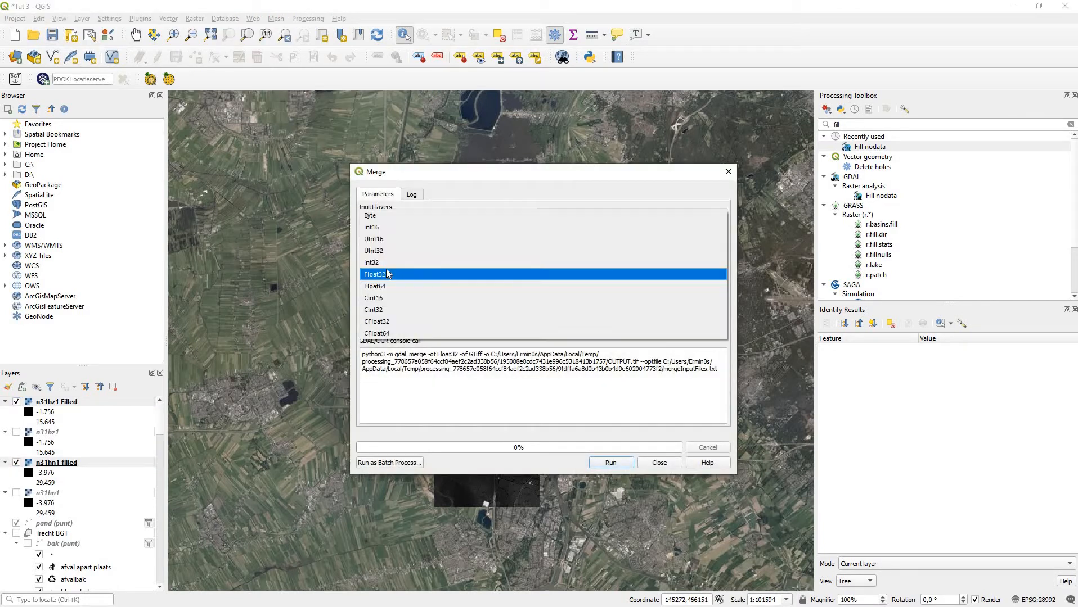
left_click(493, 180)
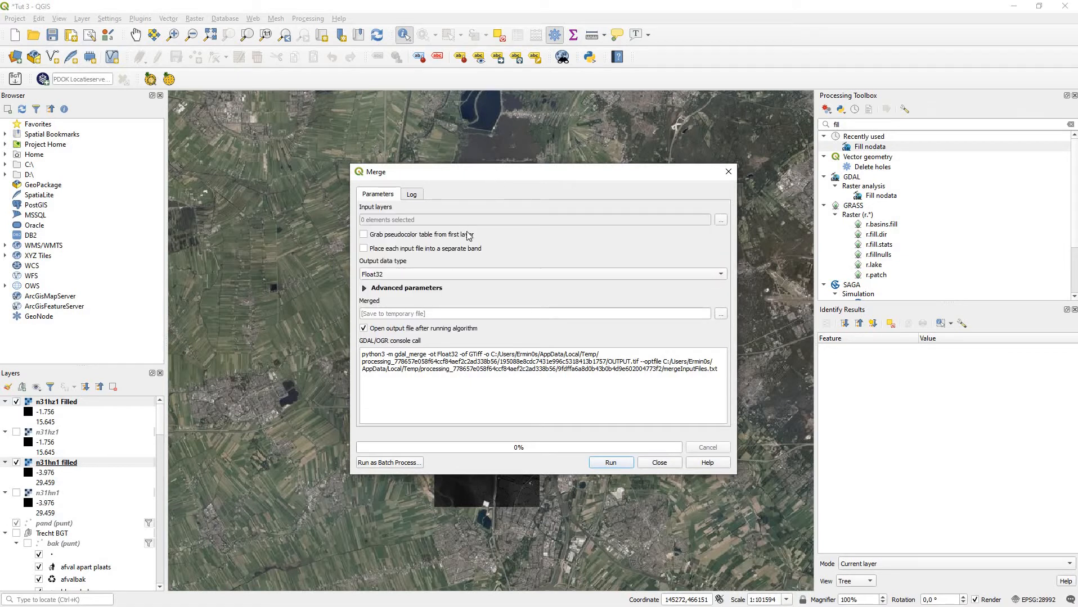
- Choose n31hn1 filled and n31hz1 Filled as the merge input layers, leaving the pseudocolor table option off
left_click(422, 236)
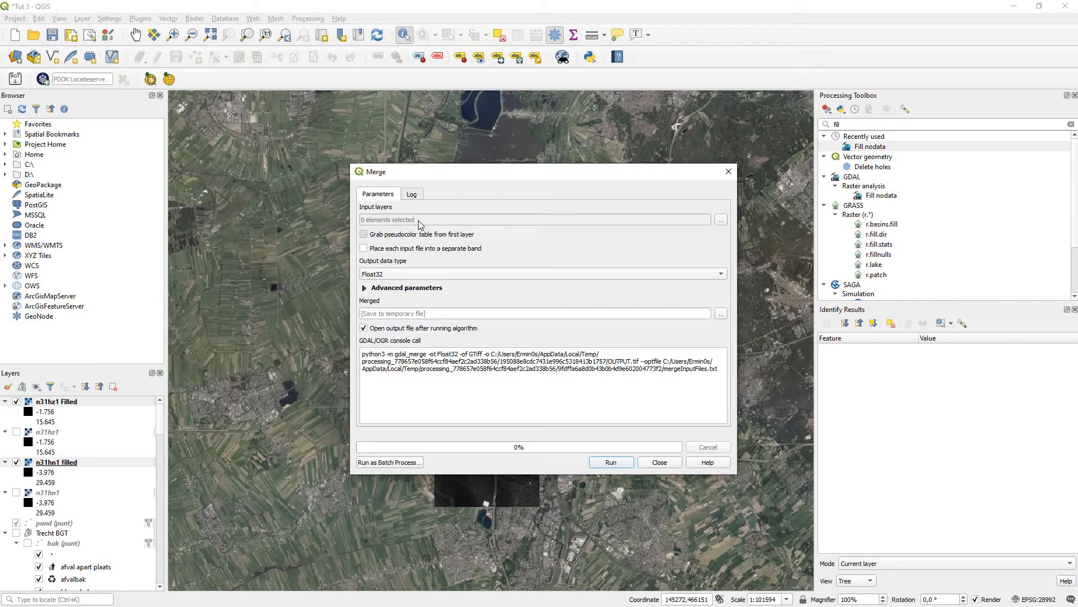
left_click(721, 220)
left_click(444, 249)
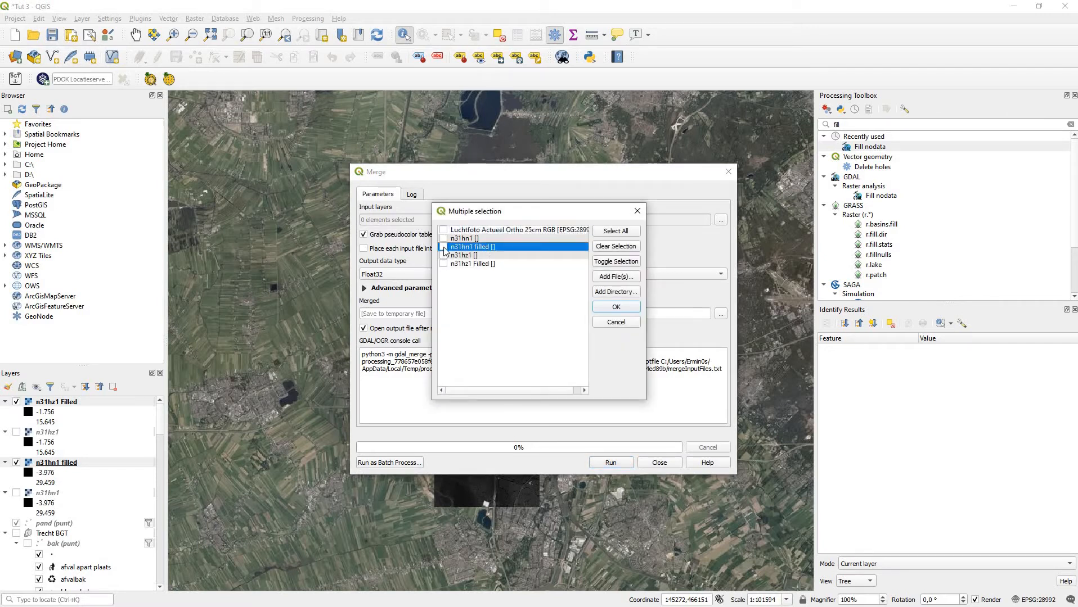
left_click(444, 265)
left_click(610, 311)
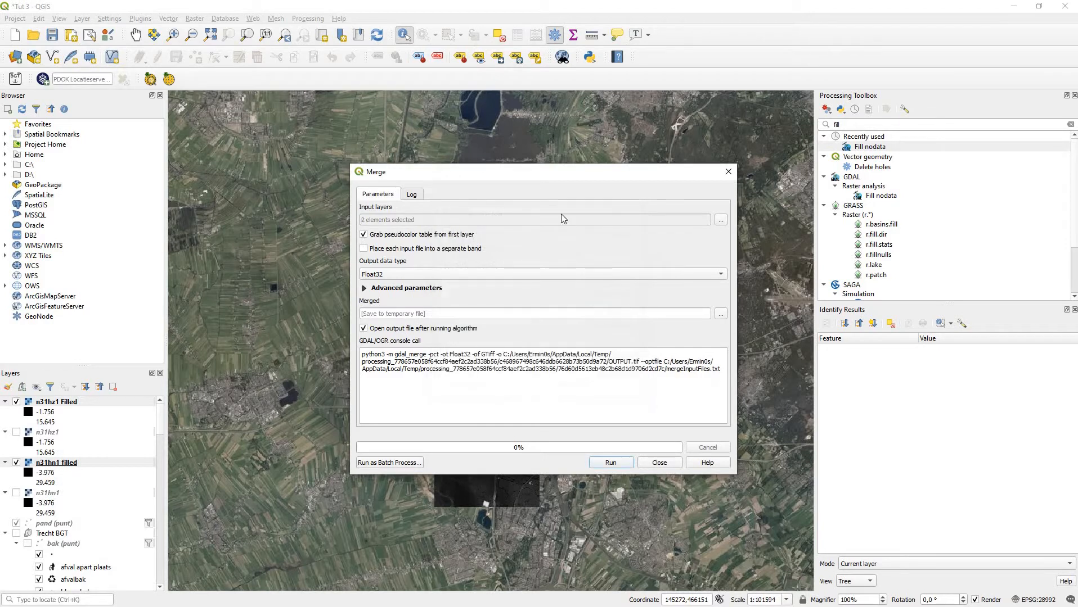
left_click(394, 236)
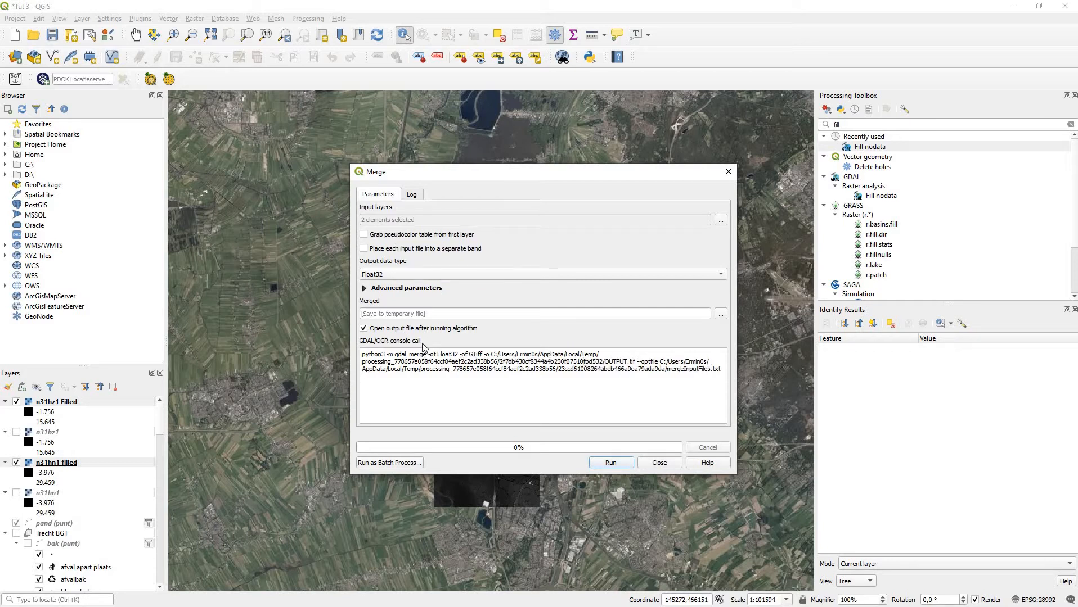
- Set the merge output to AHN Merged.tif in the 4 Height folder, run the merge and close the tool
left_click(721, 313)
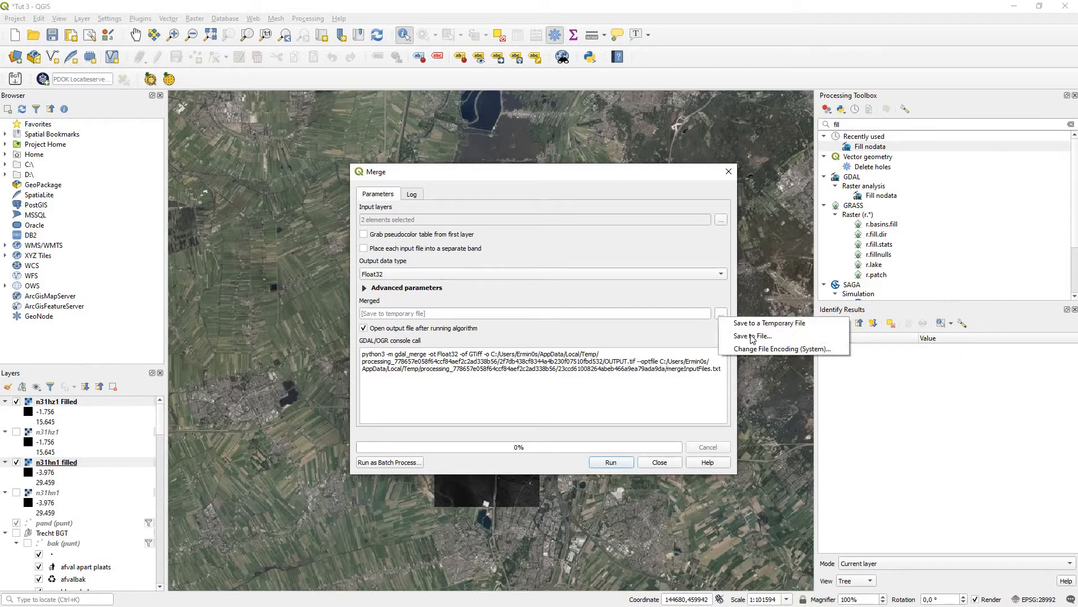
left_click(751, 336)
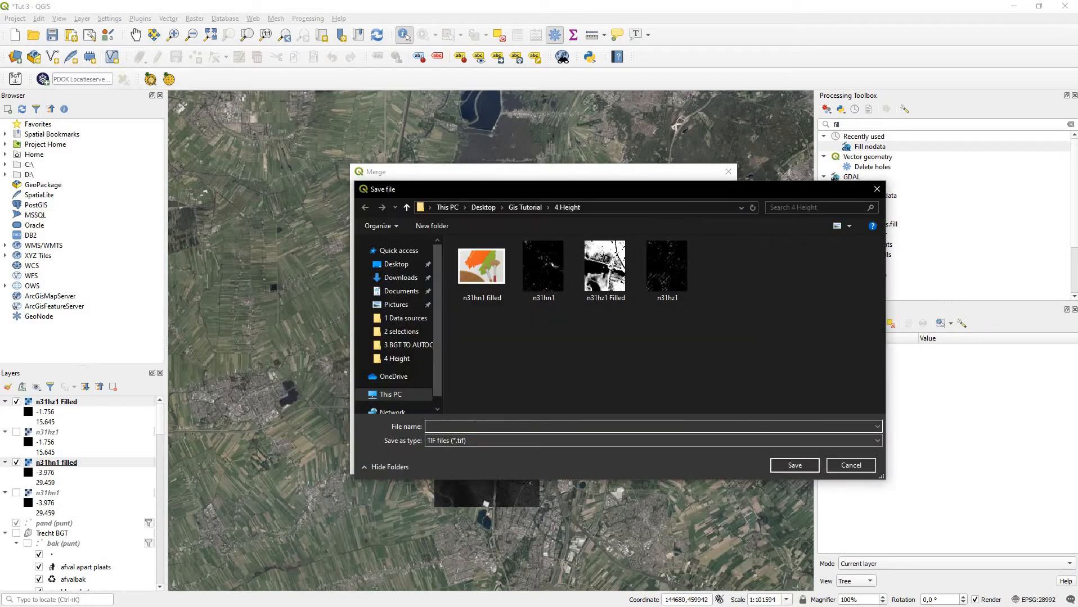
type("AG")
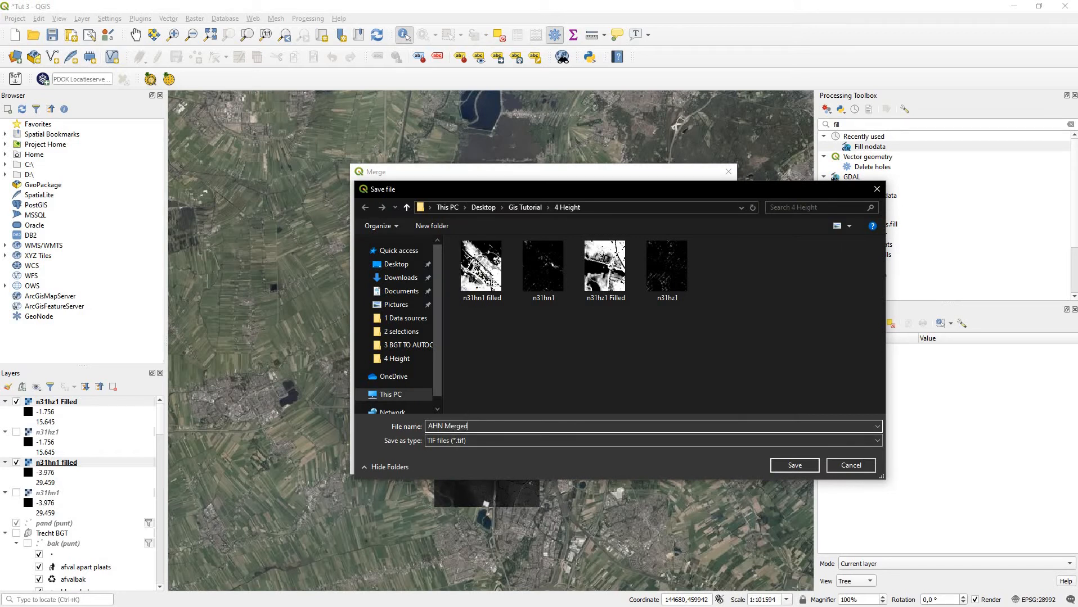
key("Return")
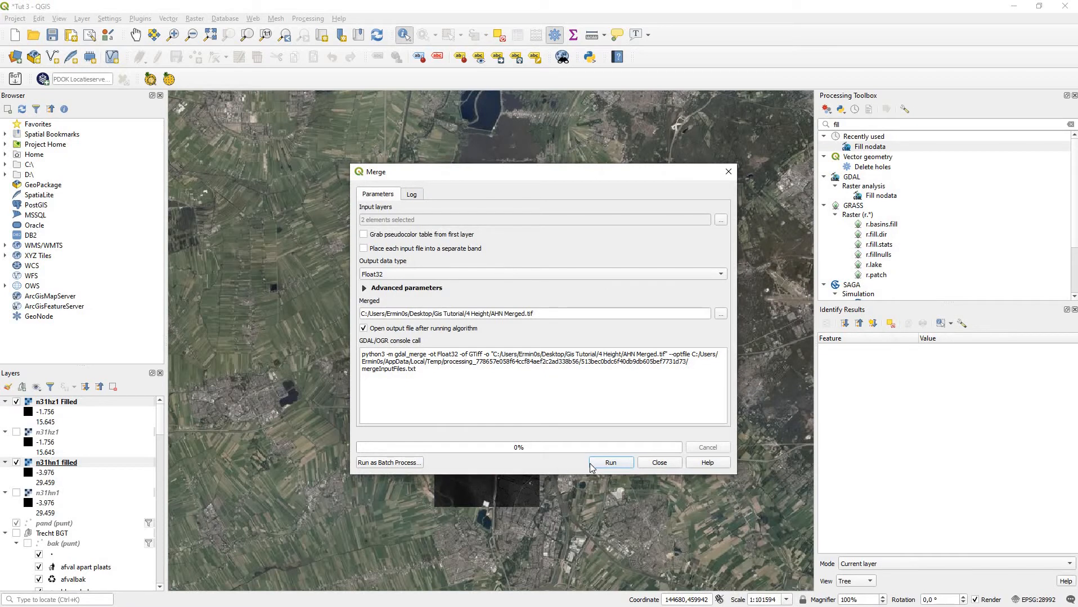
left_click(589, 465)
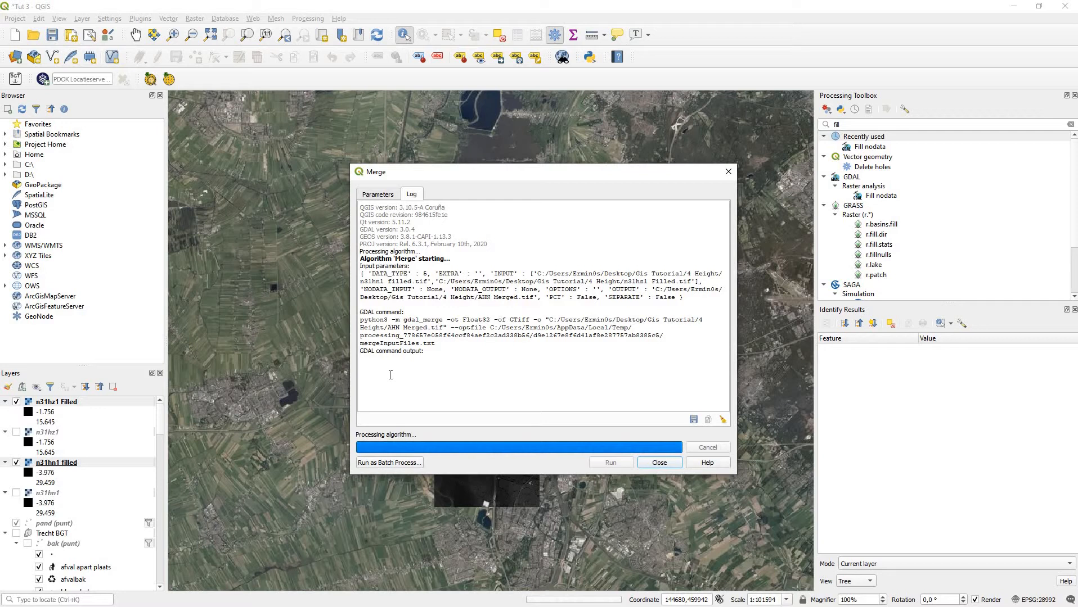
left_click(645, 467)
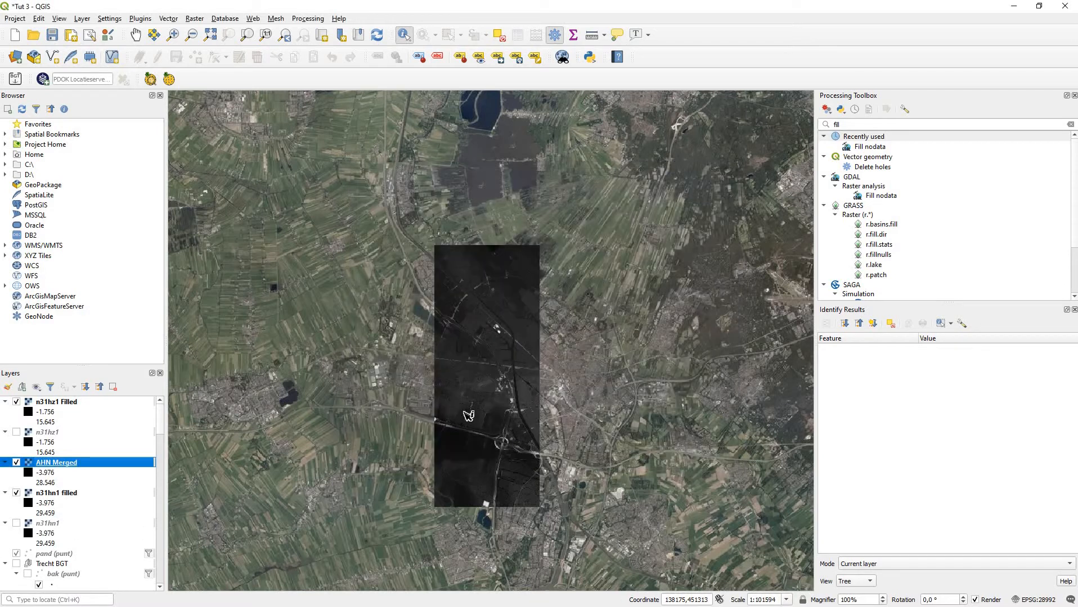
- Hide n31hz1 Filled and move the AHN Merged layer above the other height rasters in the layer order
scroll(513, 420, "up", 1)
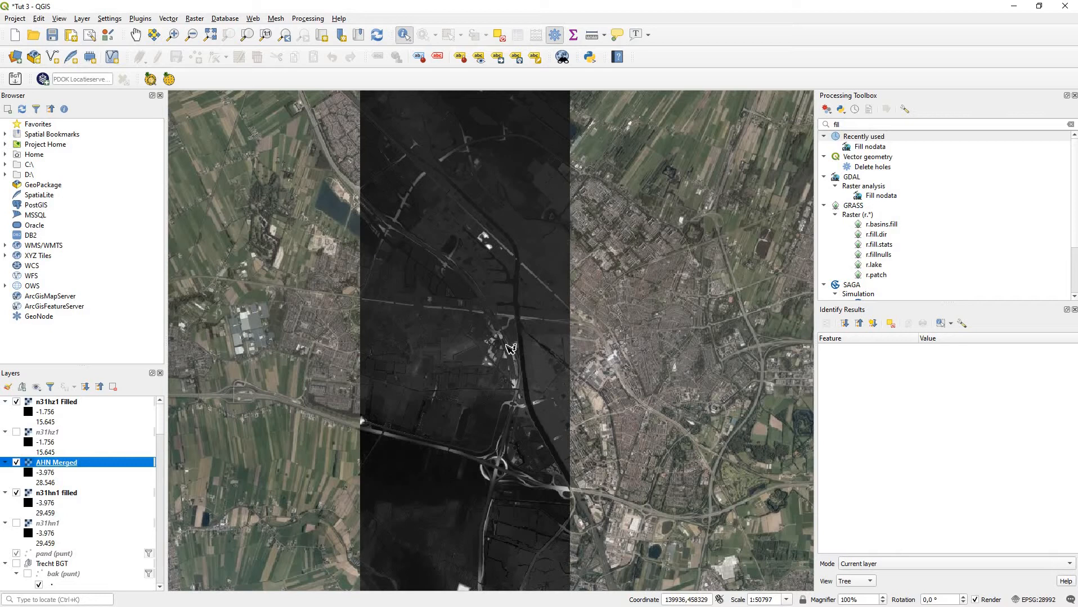
left_click(31, 404)
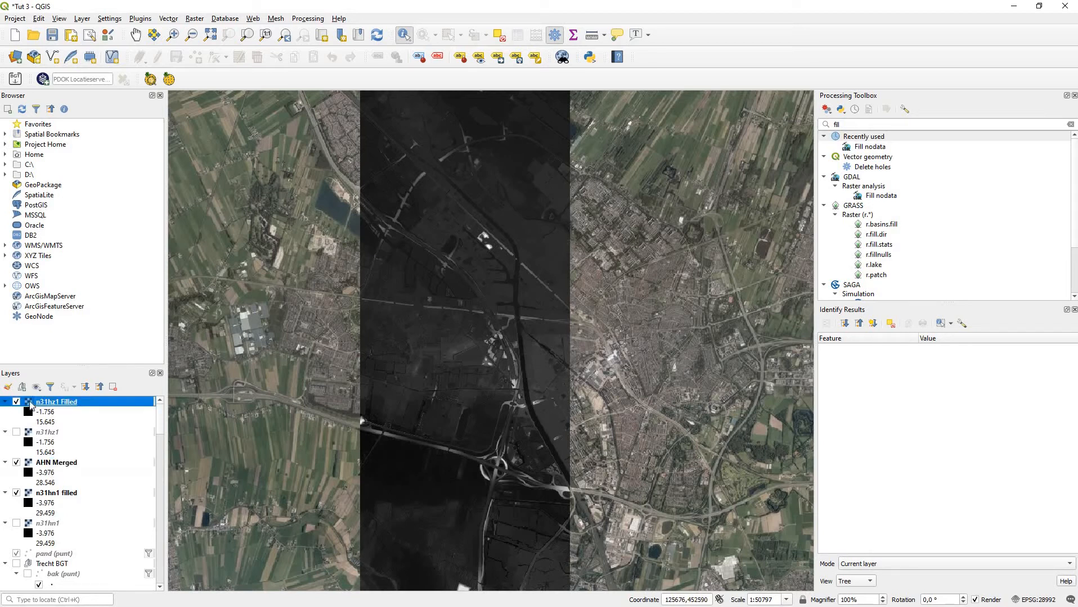
left_click(16, 401)
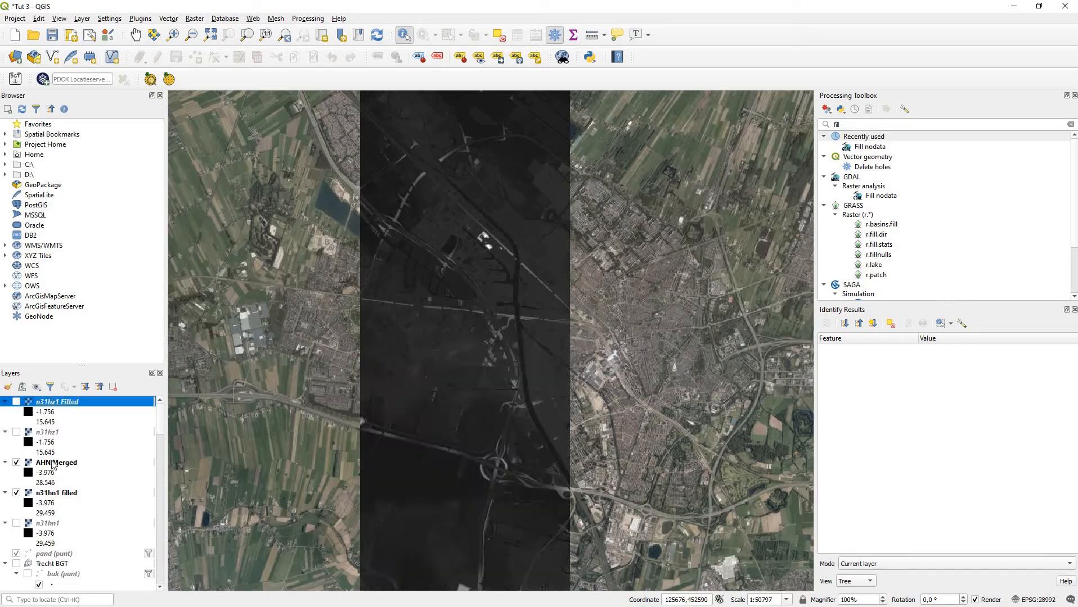
left_click(56, 463)
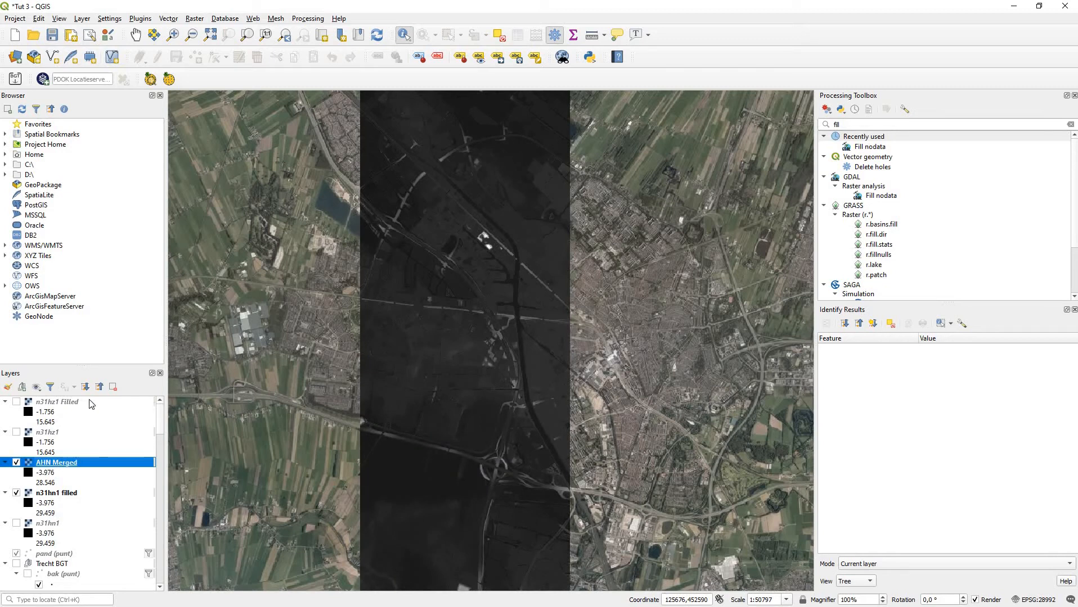
left_click_drag(90, 403, 89, 399)
- Remove the original and filled n31hz1 and n31hn1 layers from the project, keeping only AHN Merged
left_click(58, 431)
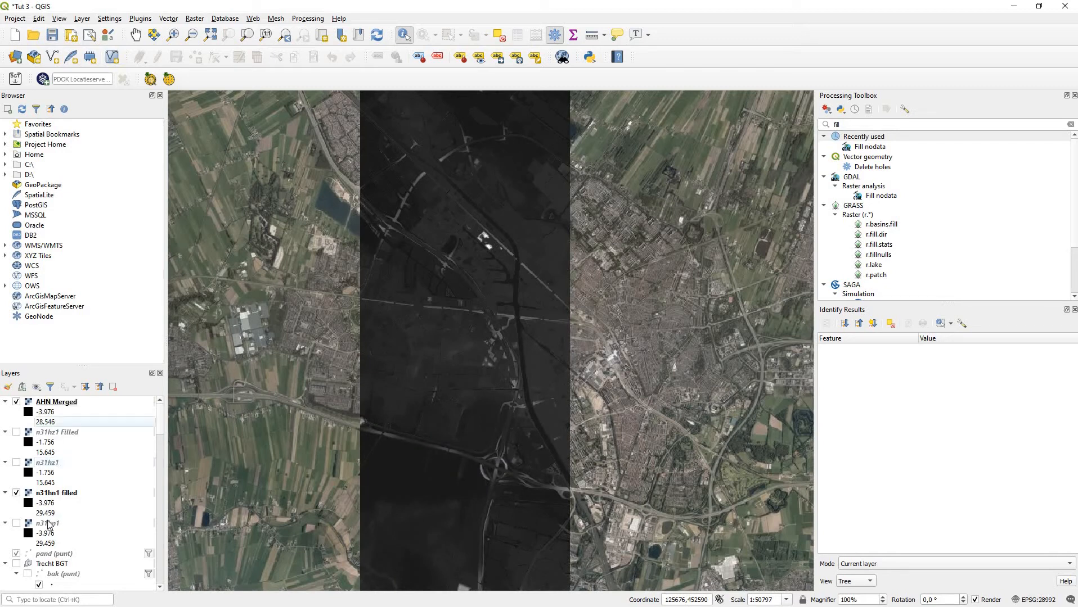
left_click(51, 524, "shift")
left_click(113, 387)
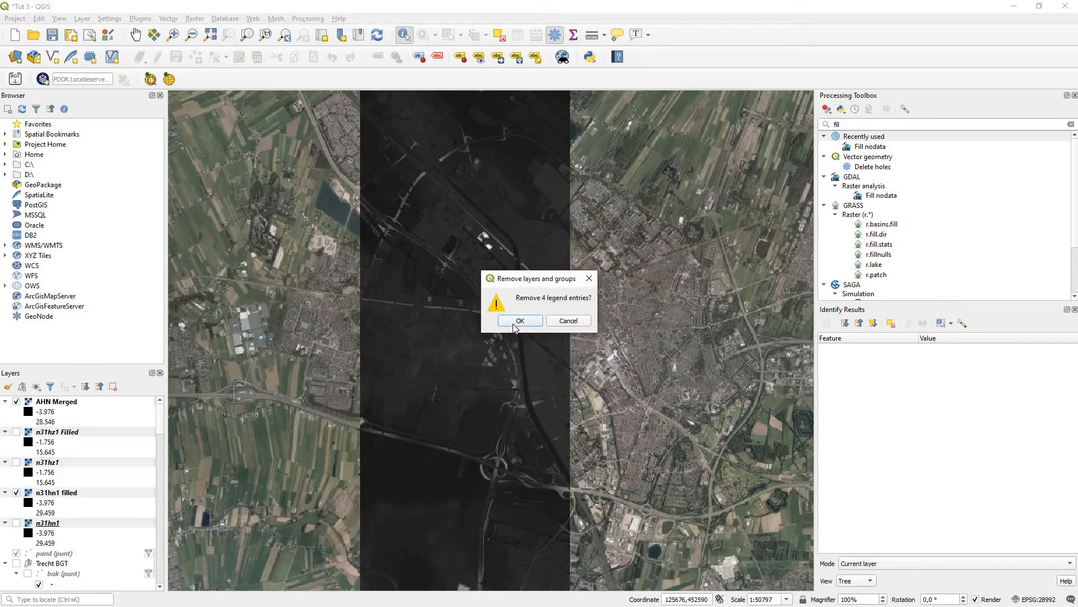
left_click(519, 320)
- Inspect the AHN Merged raster up close and identify its height values at several points around the road junction and canal
scroll(519, 417, "up", 3)
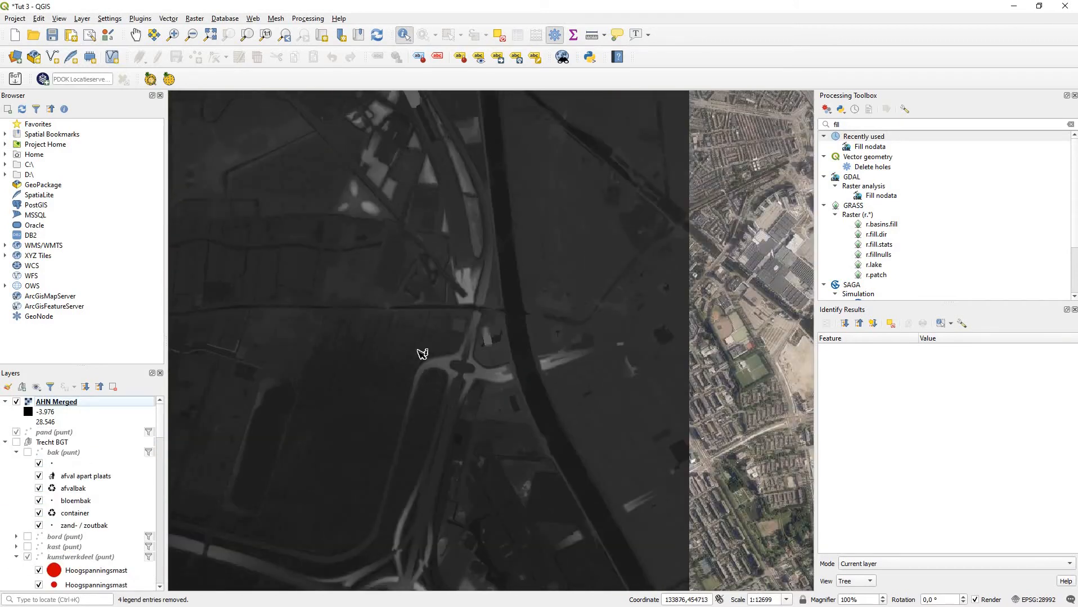
scroll(452, 360, "up", 1)
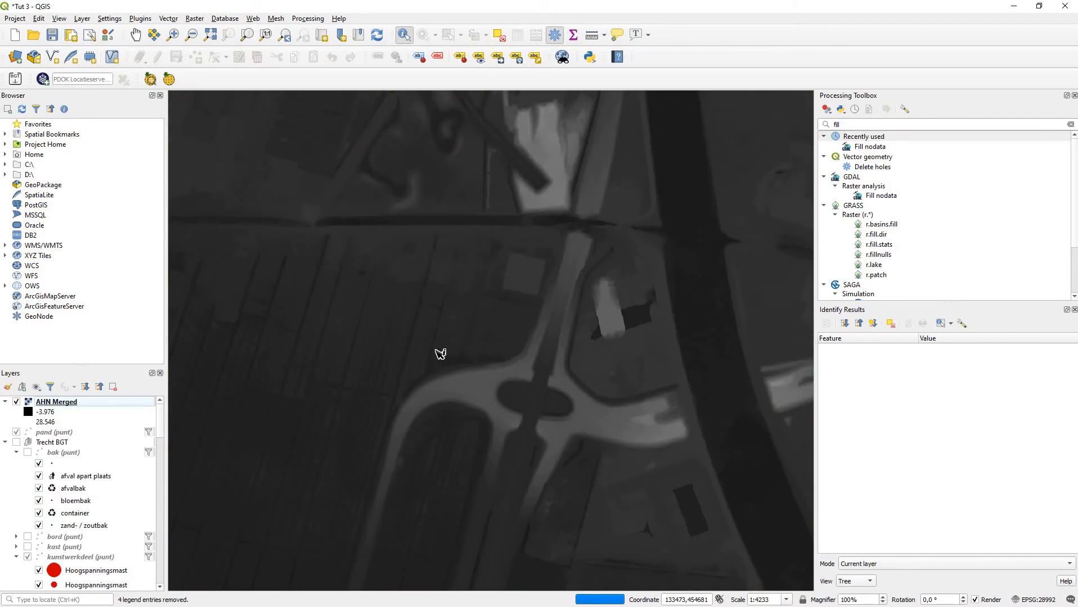
scroll(440, 354, "down", 1)
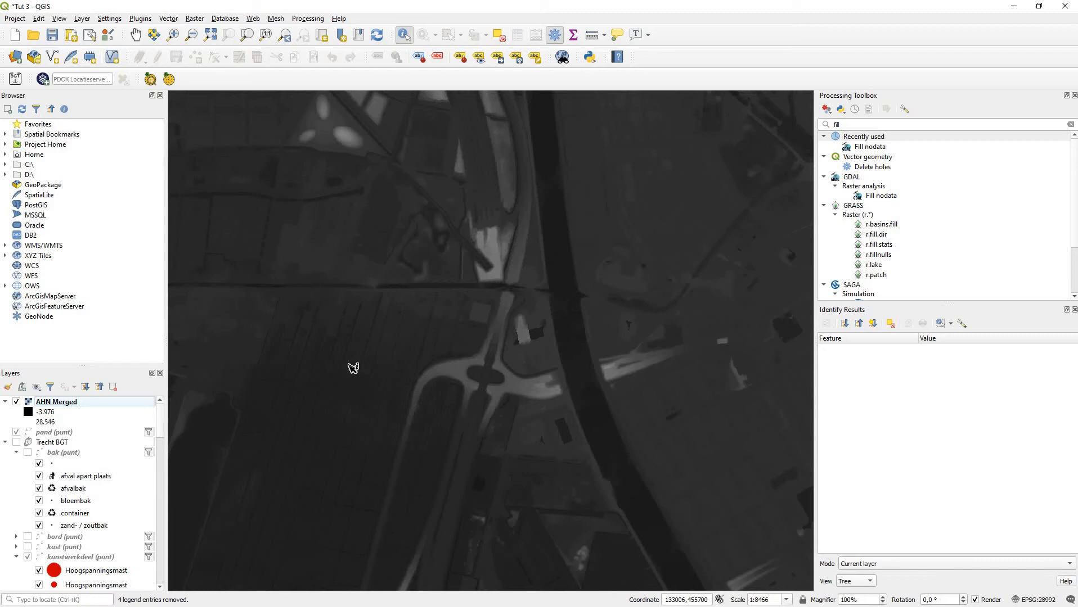
left_click(482, 342)
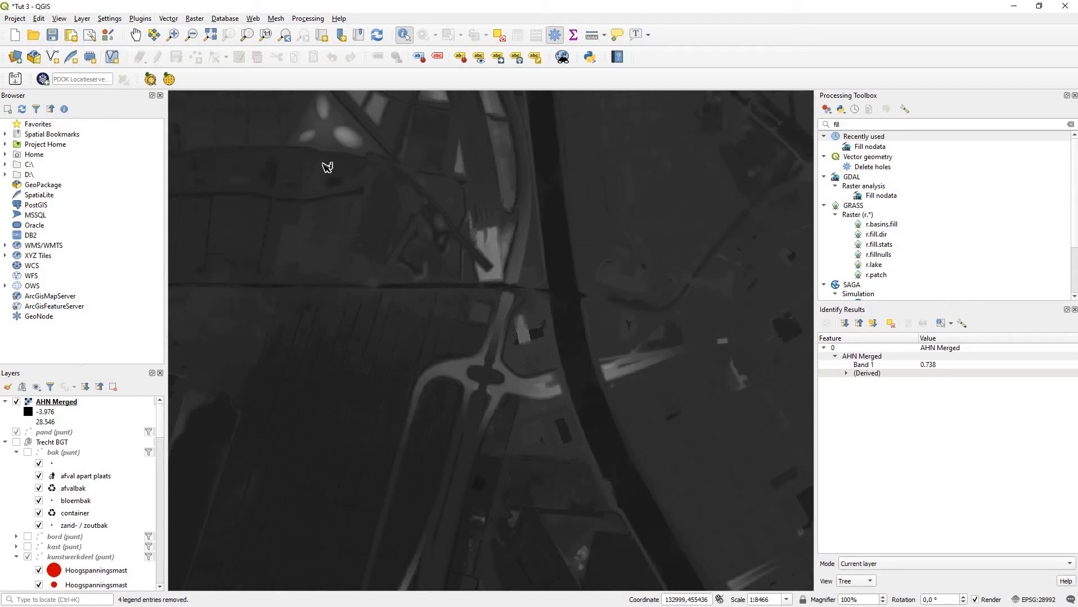
left_click(327, 167)
left_click(614, 178)
left_click(617, 180)
left_click(619, 455)
left_click(536, 424)
- Frame the whole merged raster and load the ahn2_5m WCS layer of Actueel Hoogtebestand Nederland 2 from the PDOK services
scroll(428, 365, "down", 2)
scroll(429, 364, "down", 2)
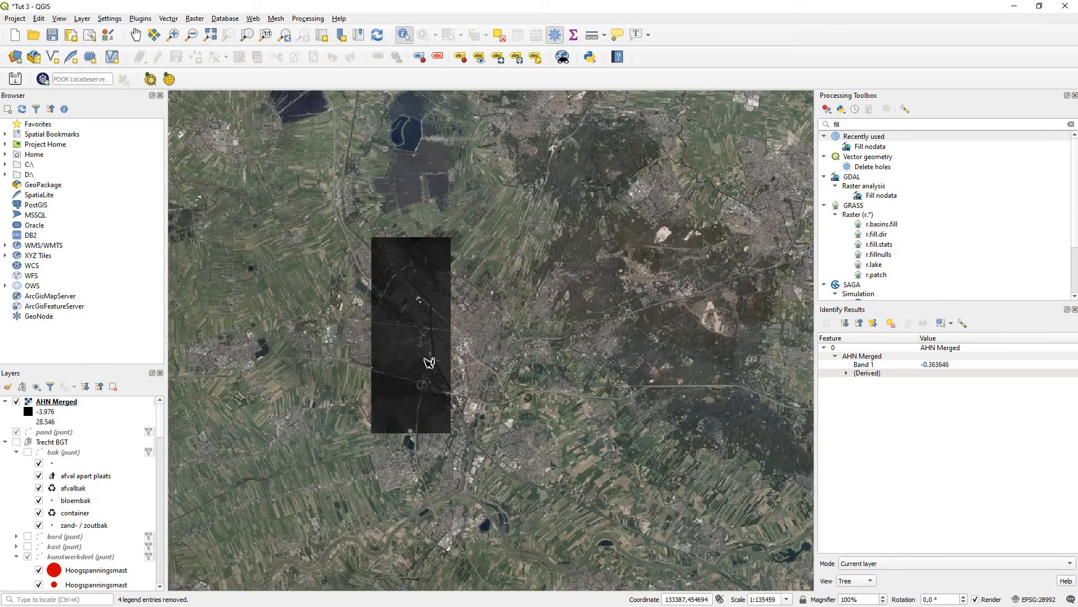
scroll(429, 363, "up", 1)
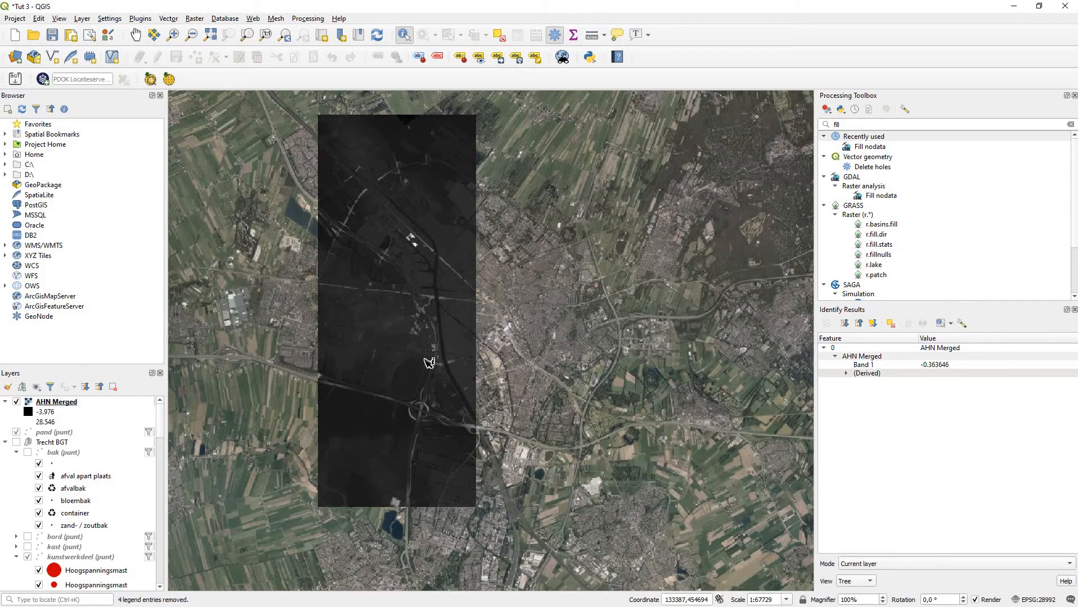
left_click(42, 79)
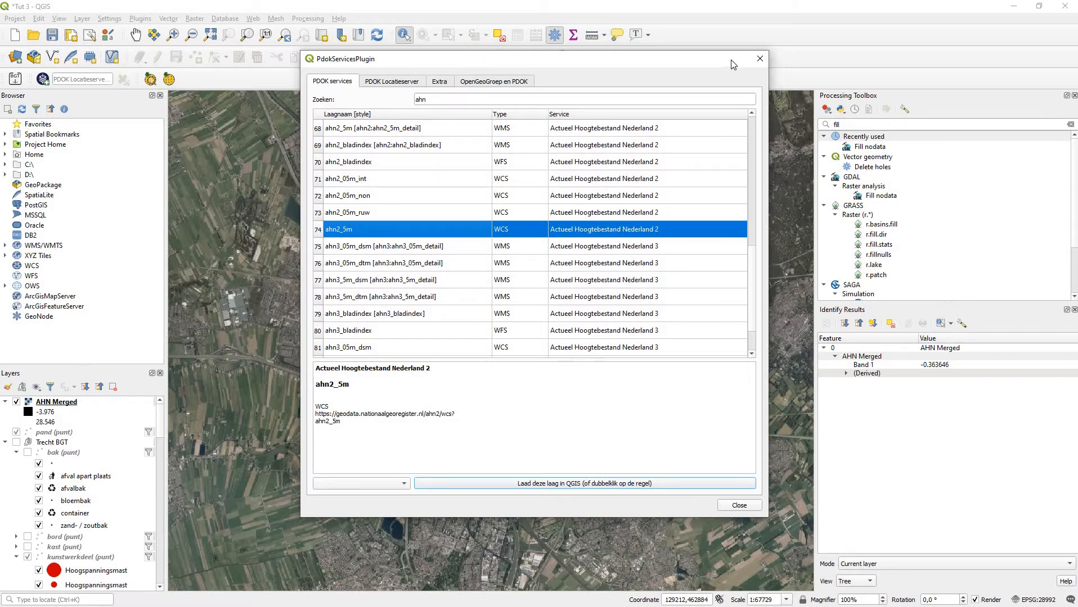
left_click(760, 59)
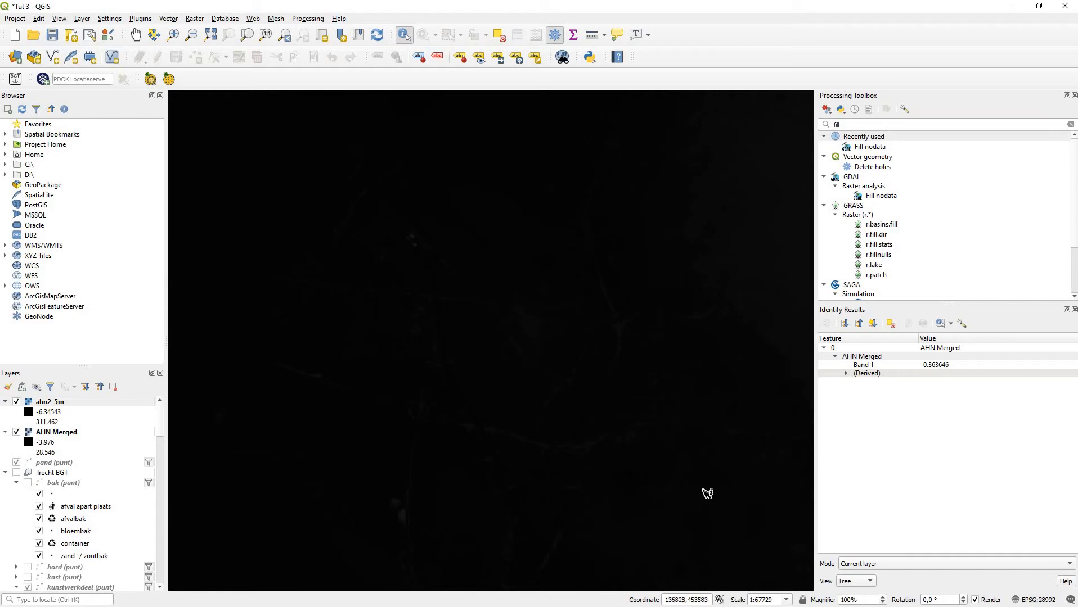
- Start a raw-data GeoTIFF export of the ahn2_5m layer and limit its extent to the current map canvas
left_click(86, 406)
right_click(84, 405)
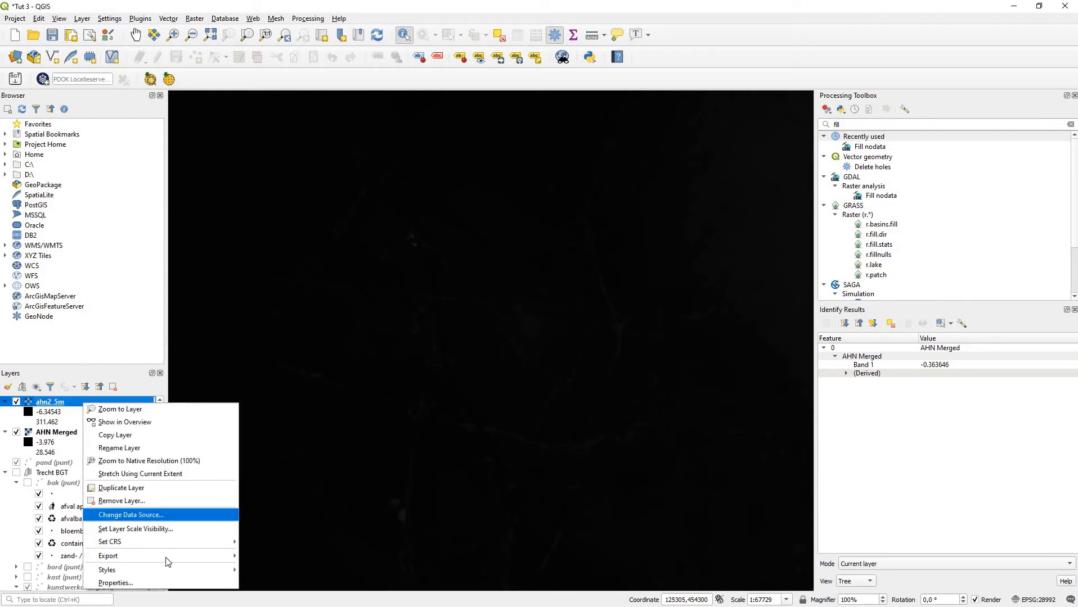
mouse_move(177, 562)
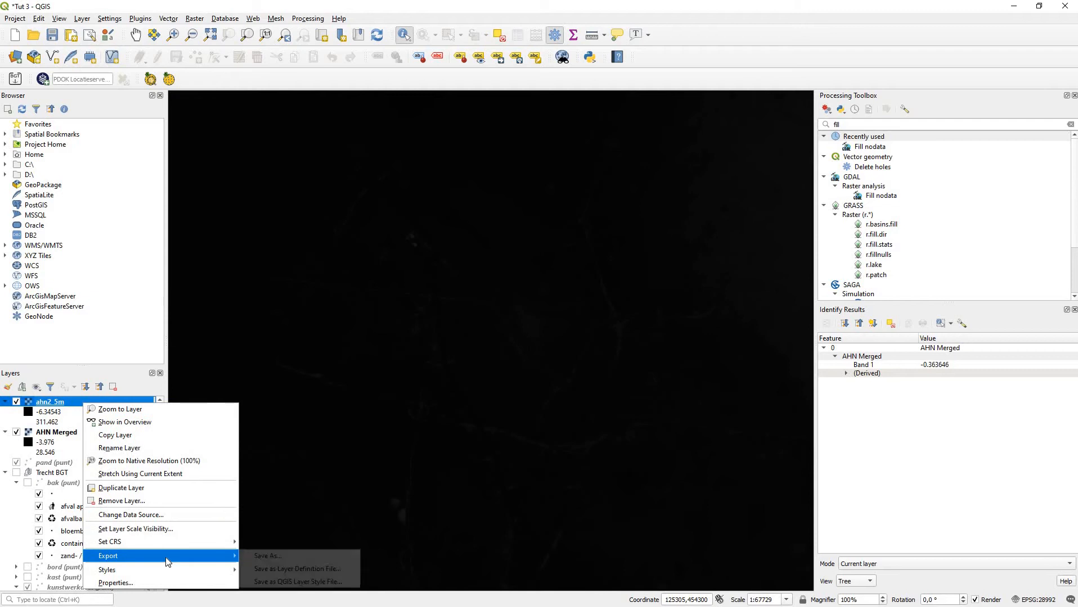
left_click(304, 556)
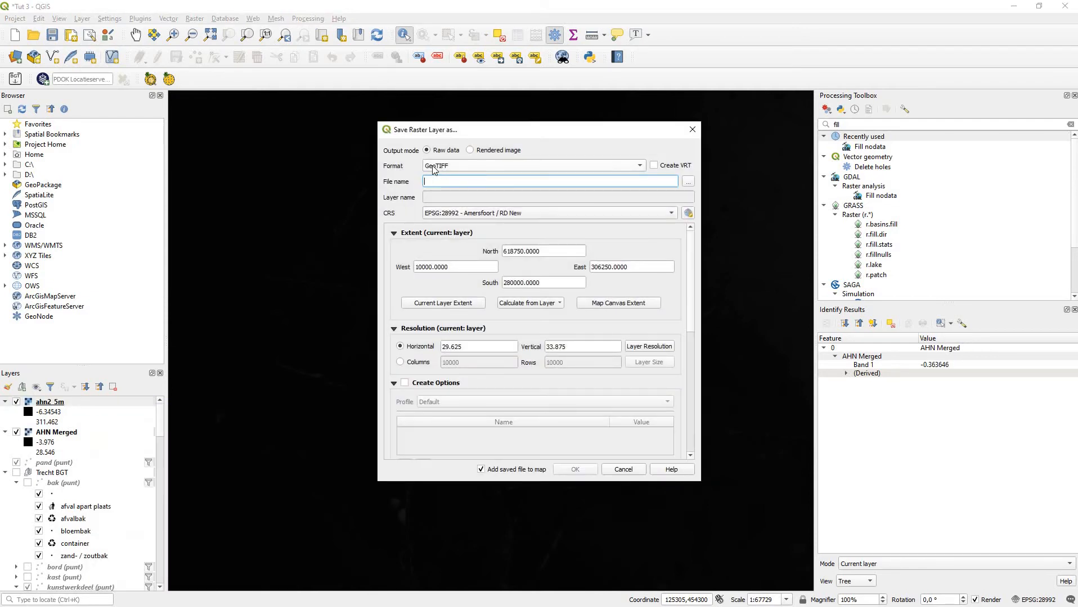
left_click(619, 305)
left_click(618, 306)
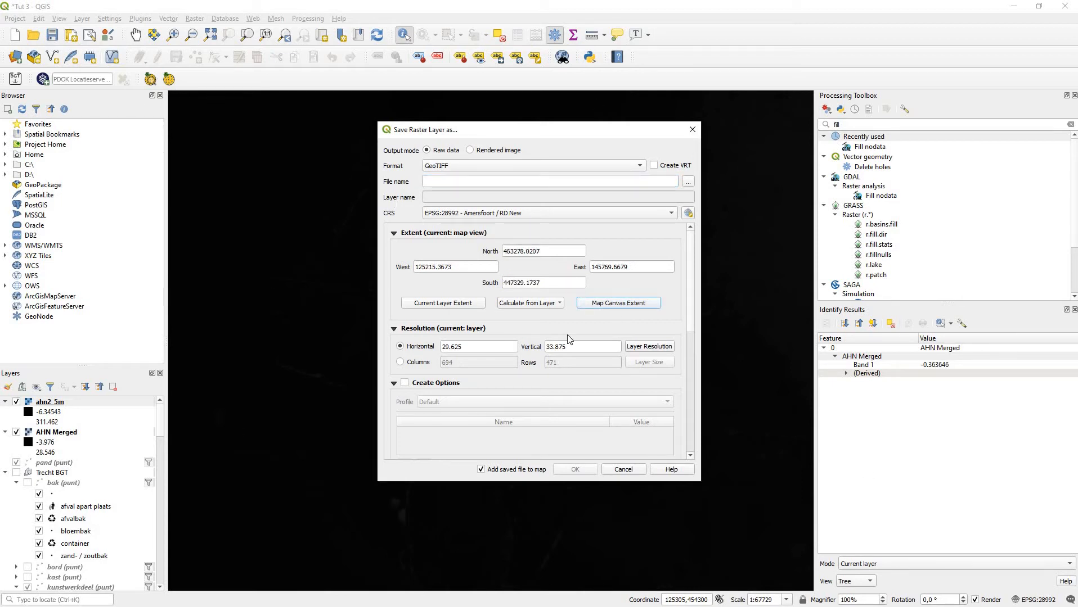
- Set both the horizontal and vertical resolution of the ahn2_5m export to 5
key("Tab")
type("5")
key("Tab")
type("5")
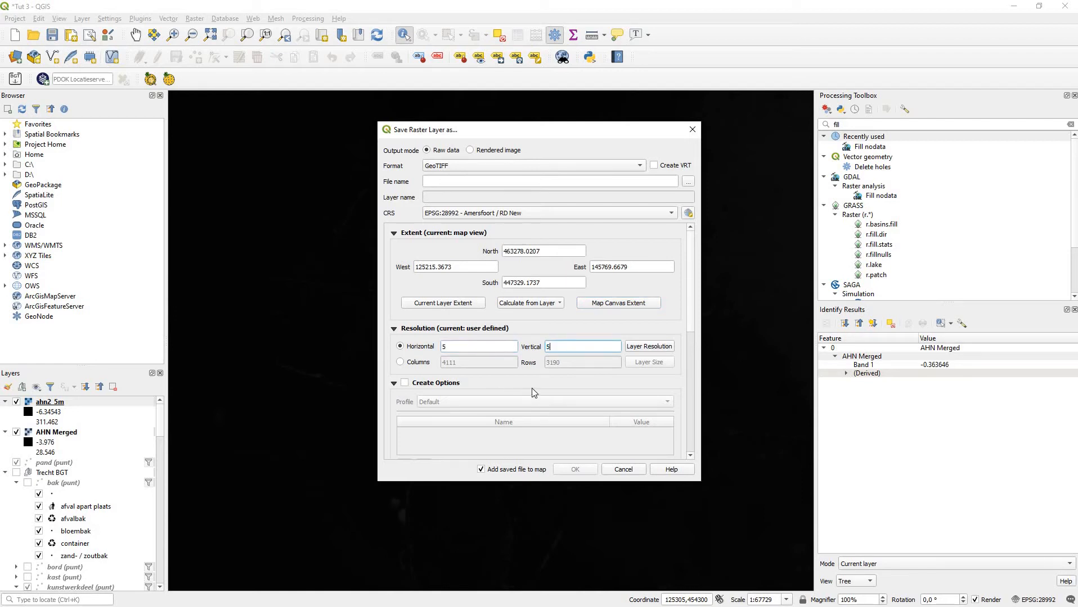
- Enable additional no-data values for the export and add a range whose To value is 0
scroll(570, 395, "down", 5)
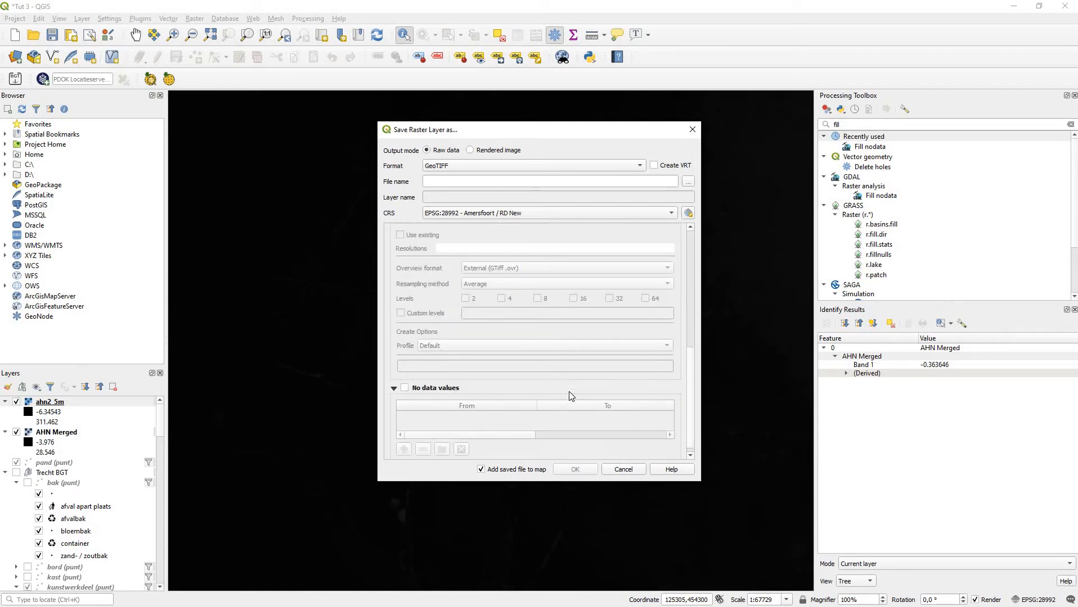
left_click(436, 381)
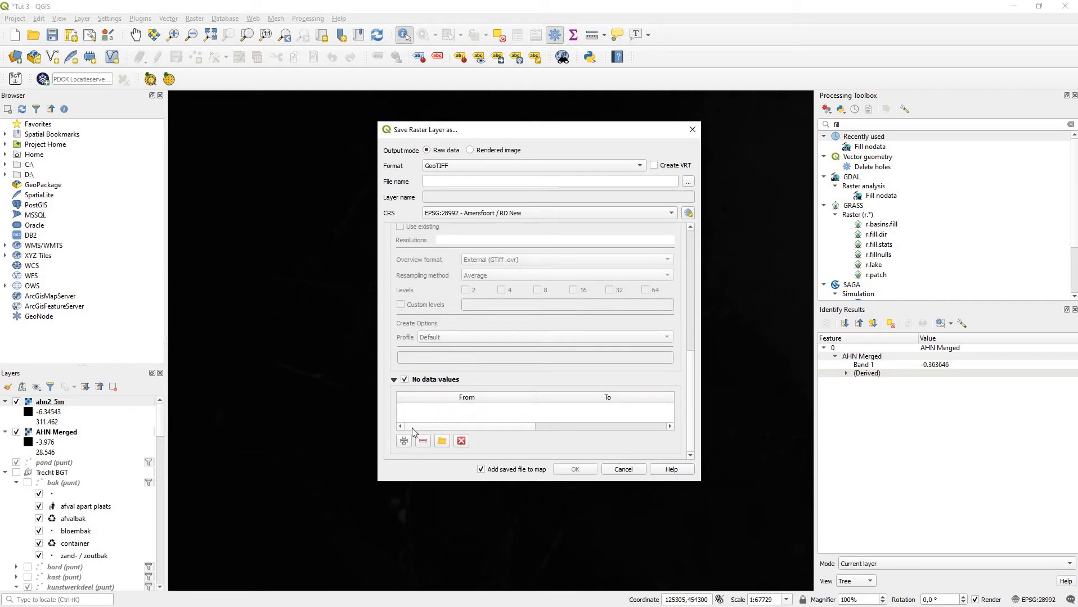
left_click(405, 441)
double_click(421, 410)
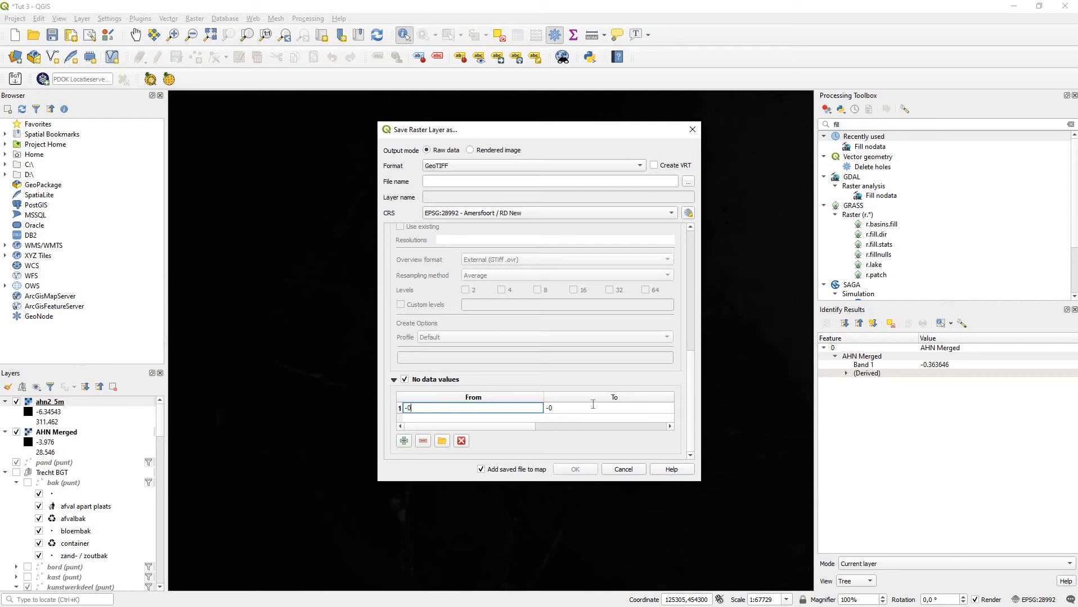
double_click(558, 409)
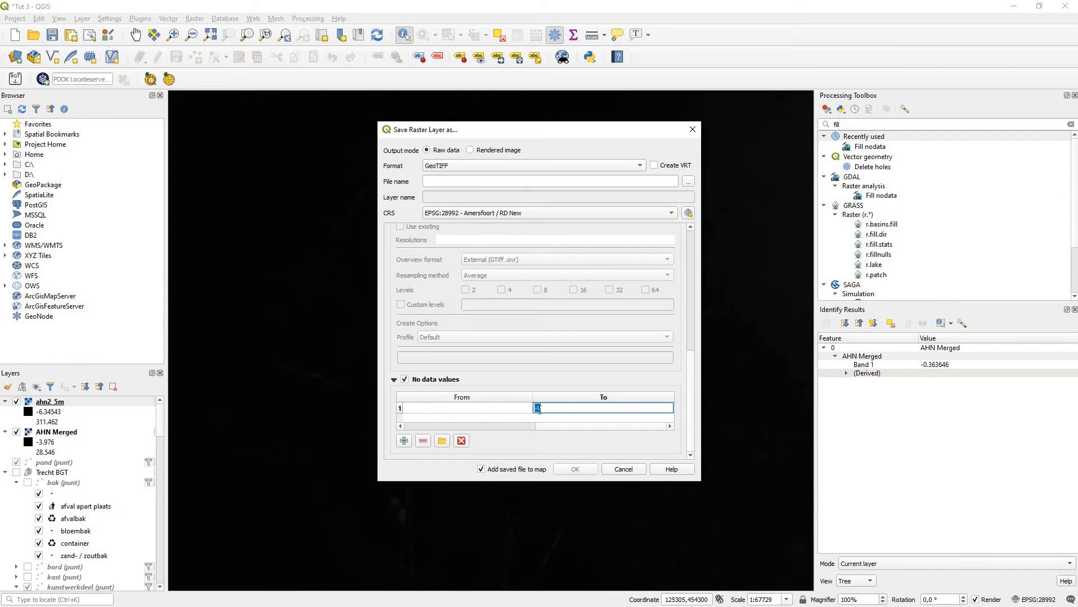
key("BackSpace")
left_click(570, 409)
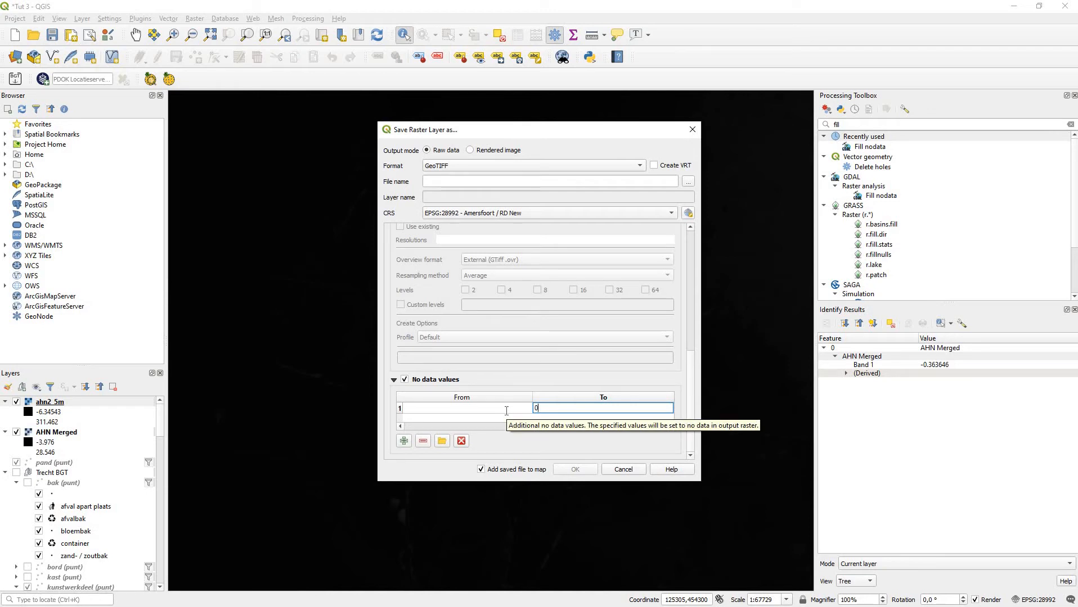
- Name the output file AHN 5 in the 4 Height folder, review the settings and run the export
left_click(687, 181)
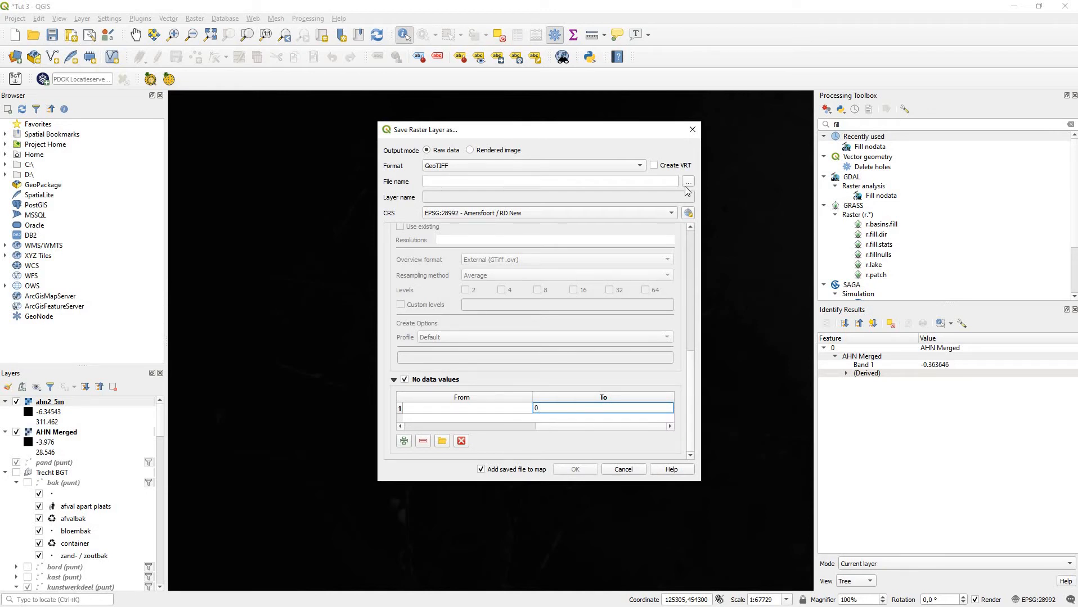
left_click(422, 317)
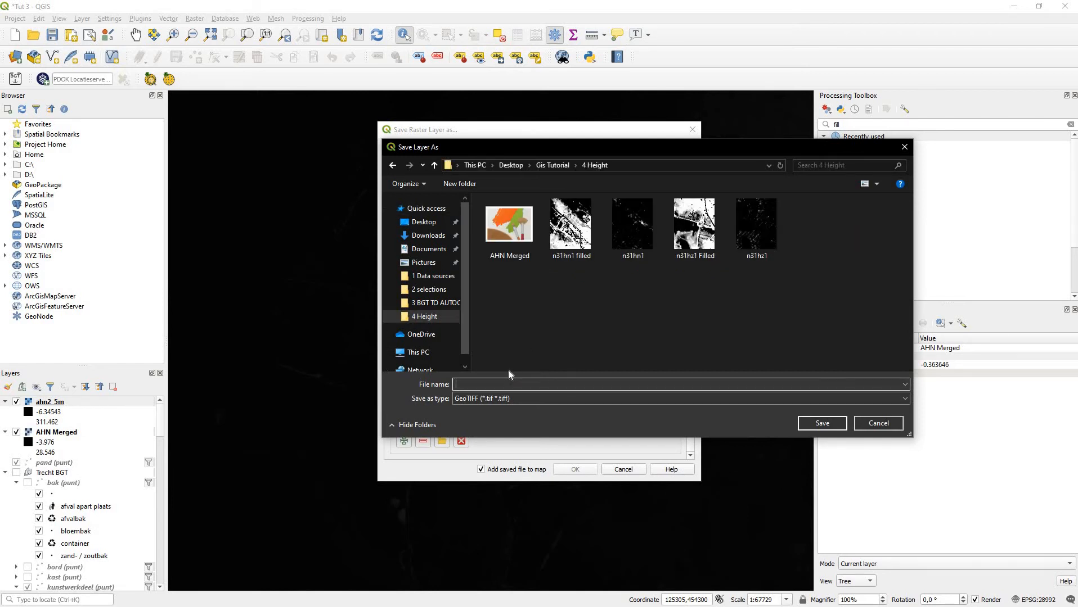
type("AHN 5")
key("Return")
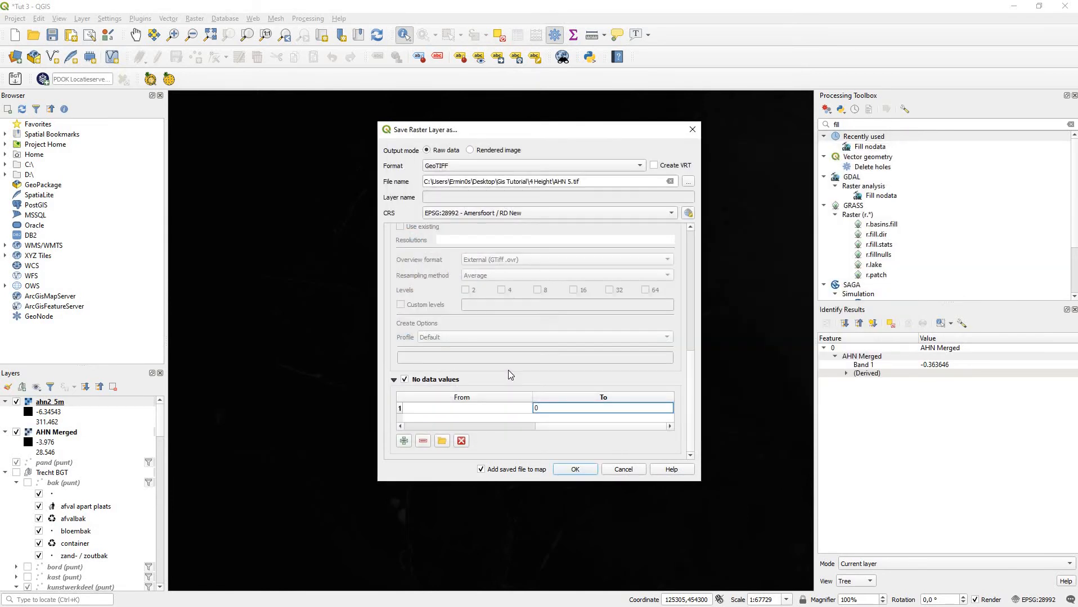
scroll(555, 291, "down", 3)
scroll(440, 264, "up", 2)
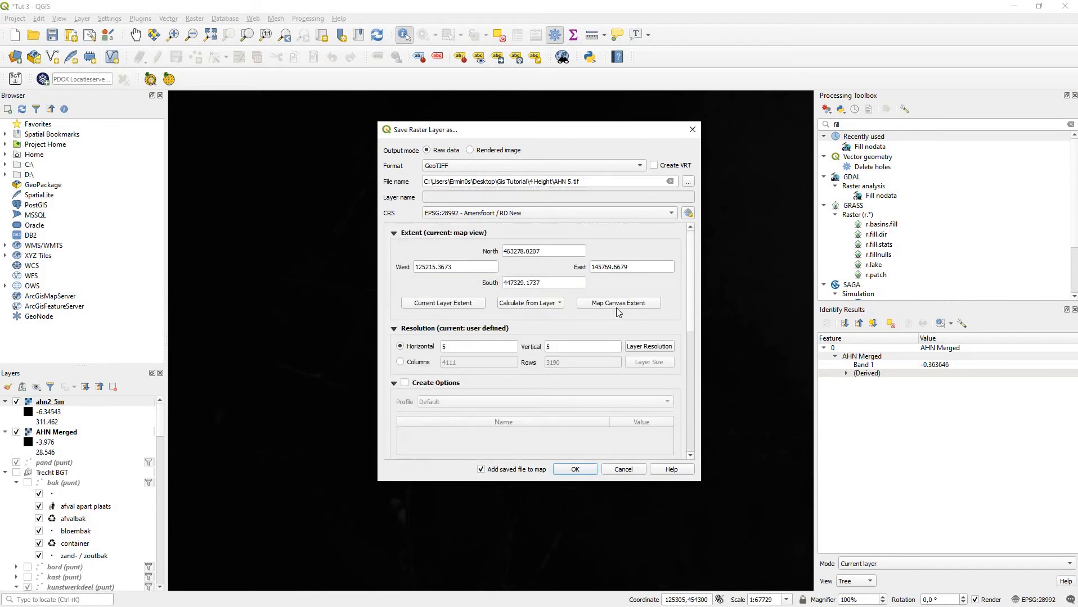
scroll(473, 435, "down", 4)
scroll(476, 434, "down", 4)
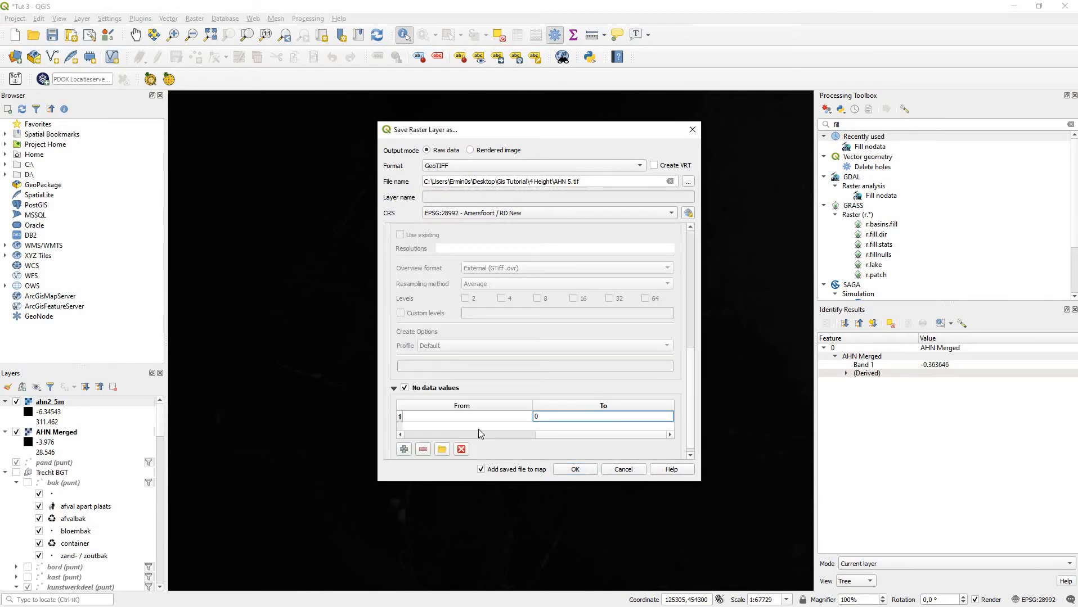
double_click(407, 412)
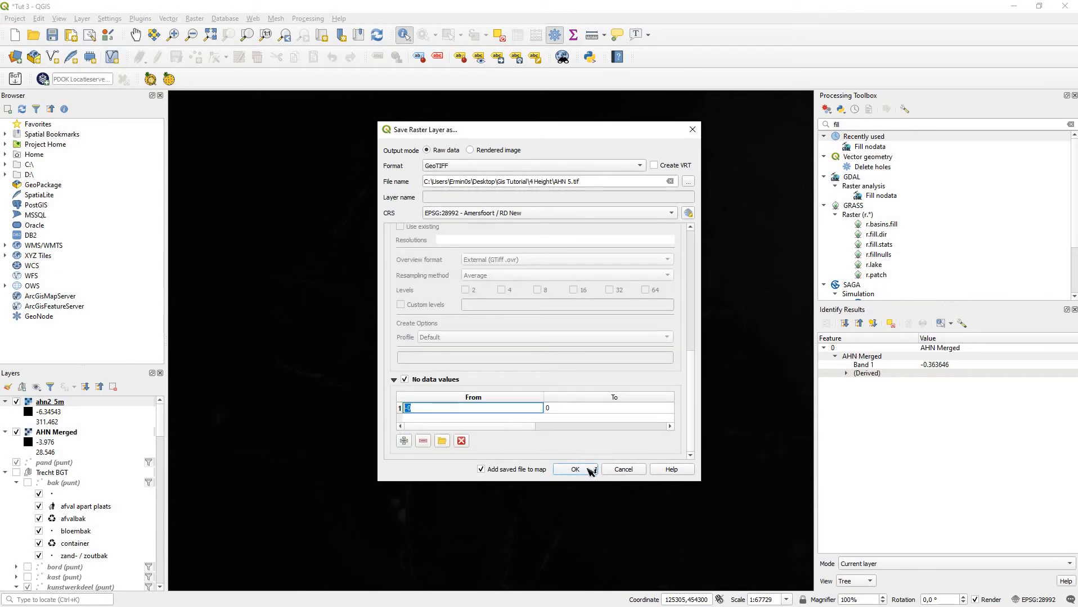
left_click(574, 469)
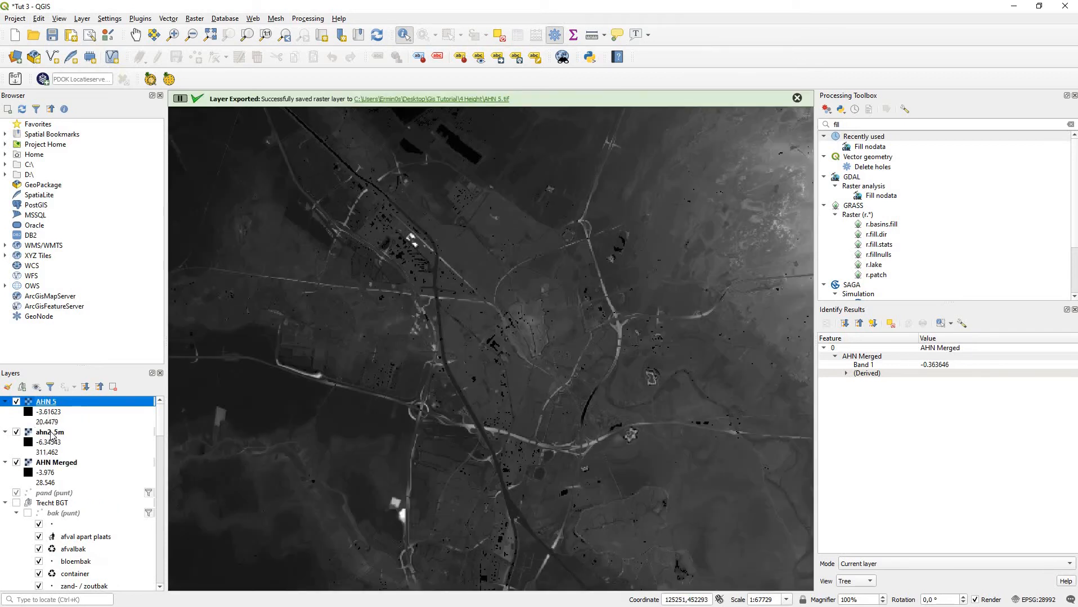
- Remove the ahn2_5m WCS layer from the project and hide AHN Merged
left_click(41, 437)
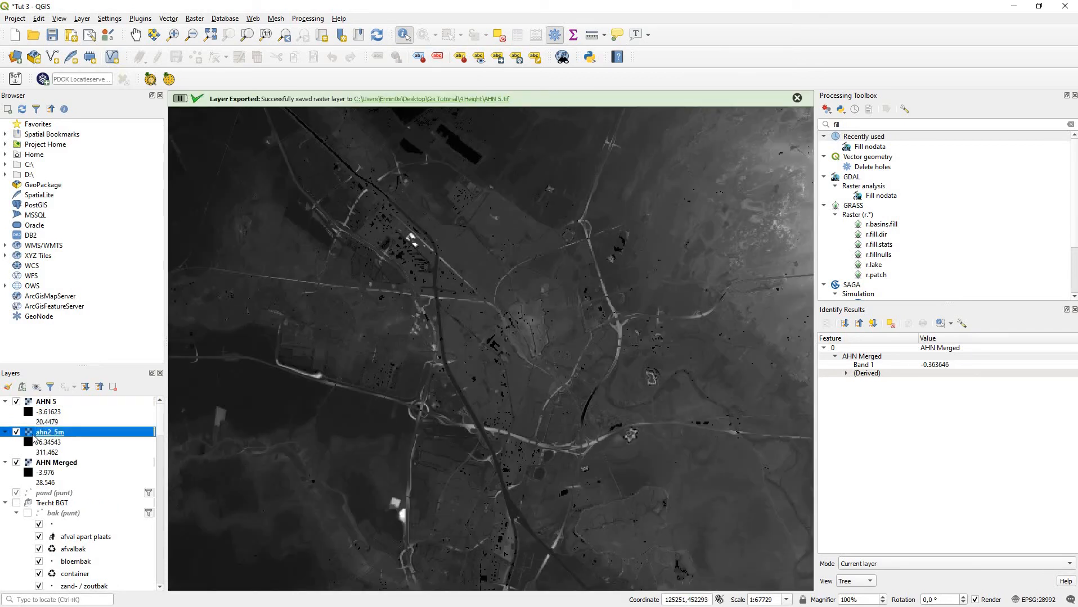
left_click(114, 388)
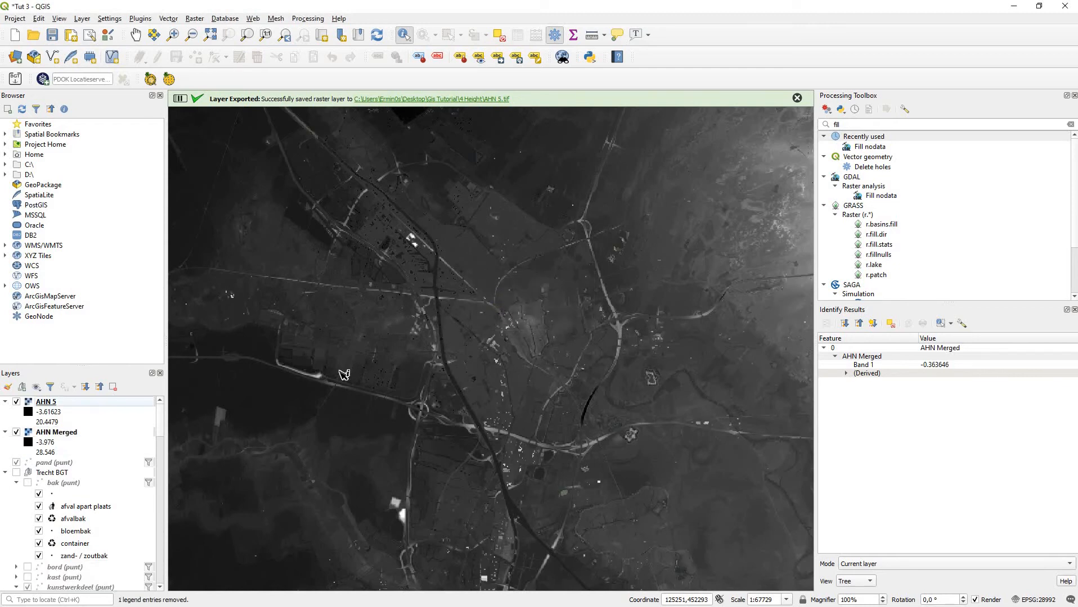
left_click(520, 321)
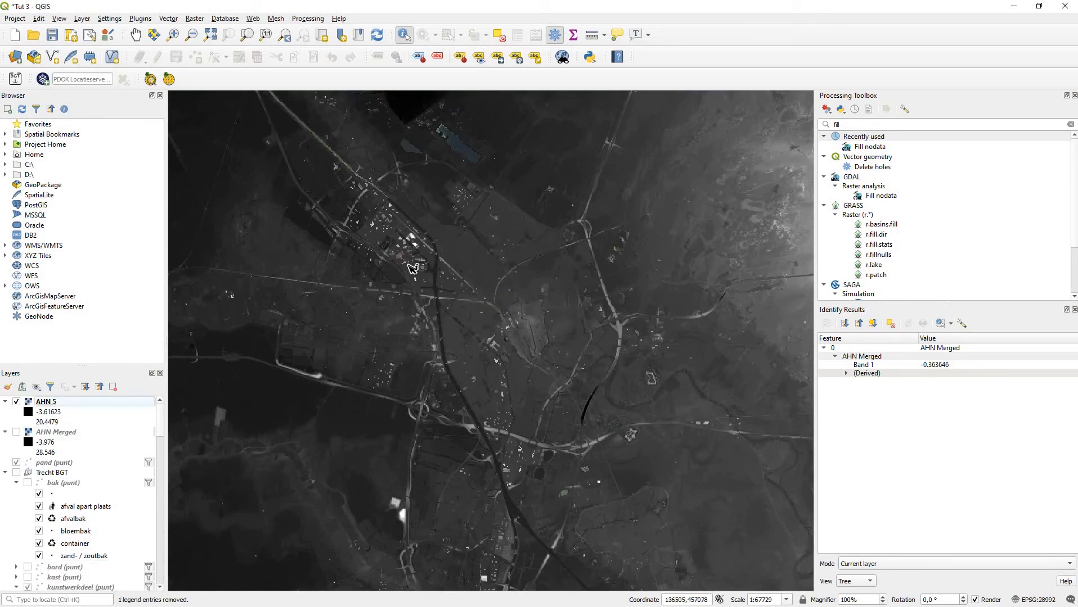
- Inspect the exported AHN 5 raster up close around the industrial area and across its full extent
scroll(405, 276, "up", 2)
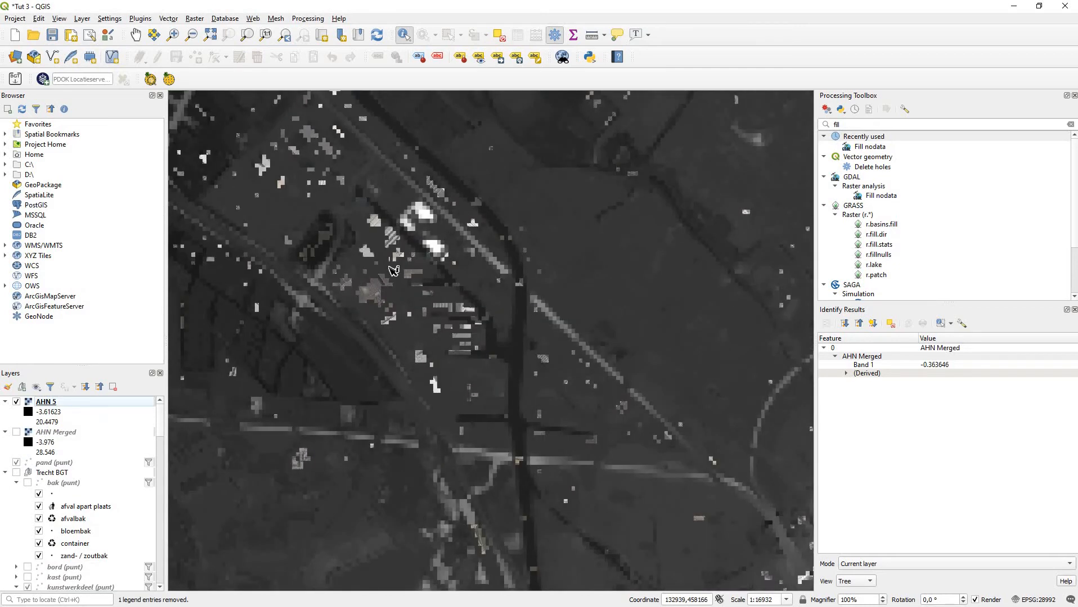
scroll(475, 382, "down", 1)
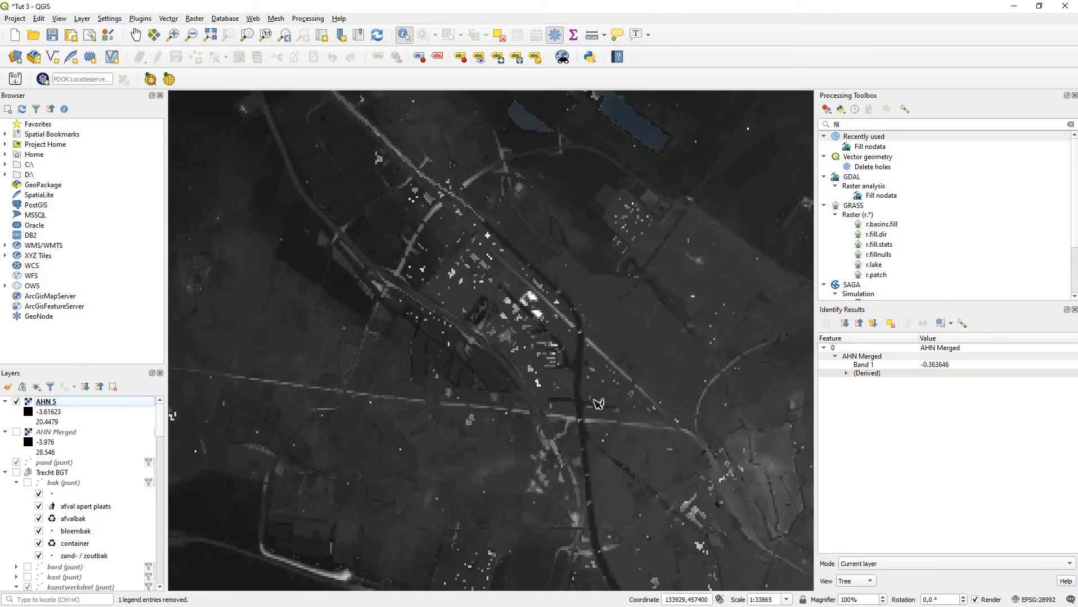
scroll(551, 363, "down", 1)
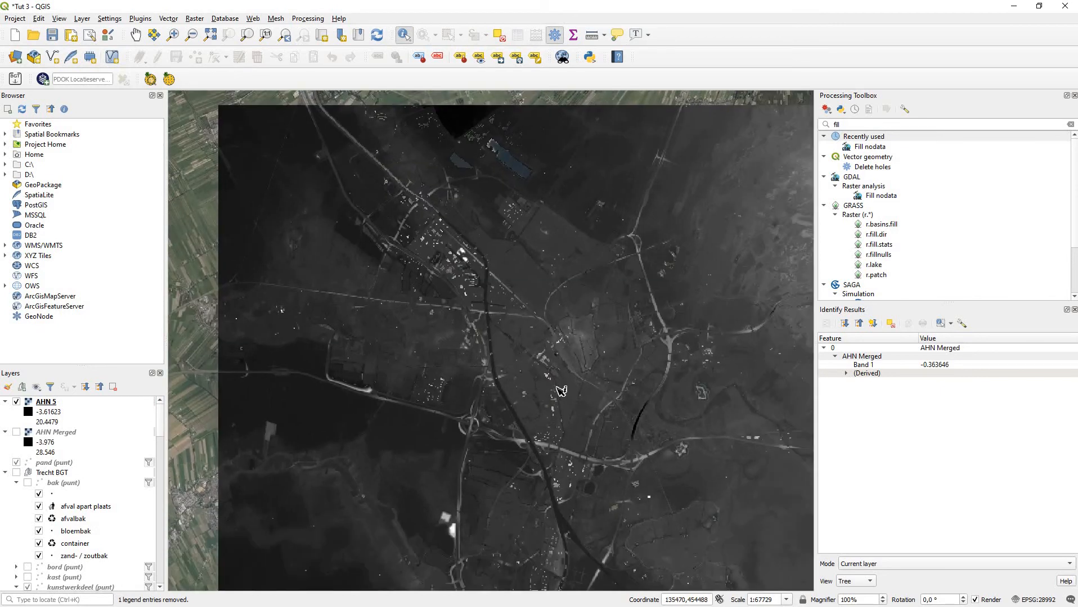
scroll(557, 390, "down", 1)
left_click_drag(580, 407, 550, 403)
scroll(550, 404, "up", 1)
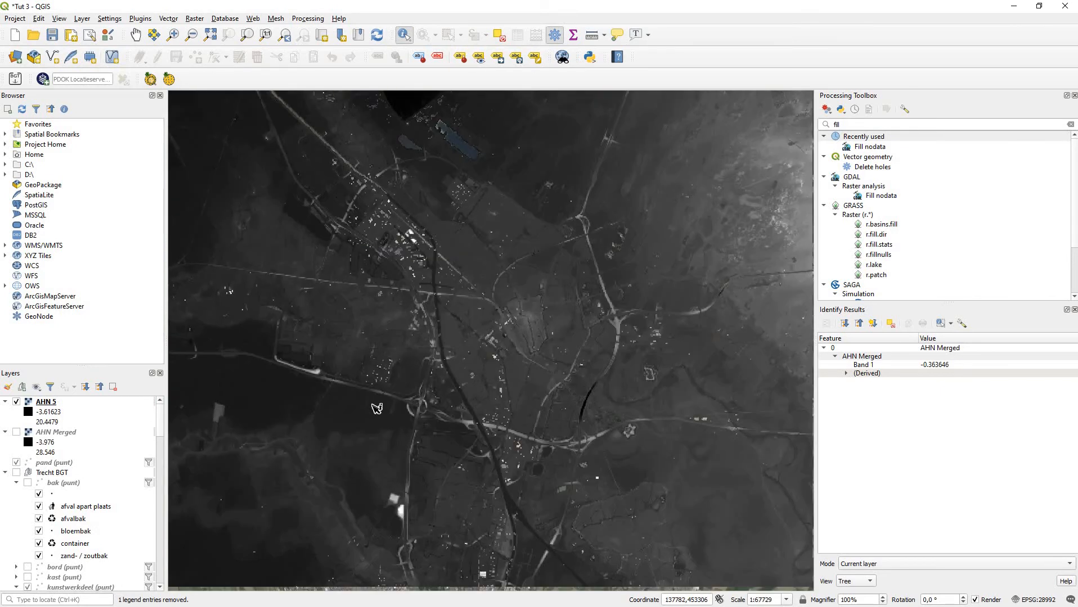
- Hide the AHN 5 layer and show AHN Merged instead
left_click(78, 403)
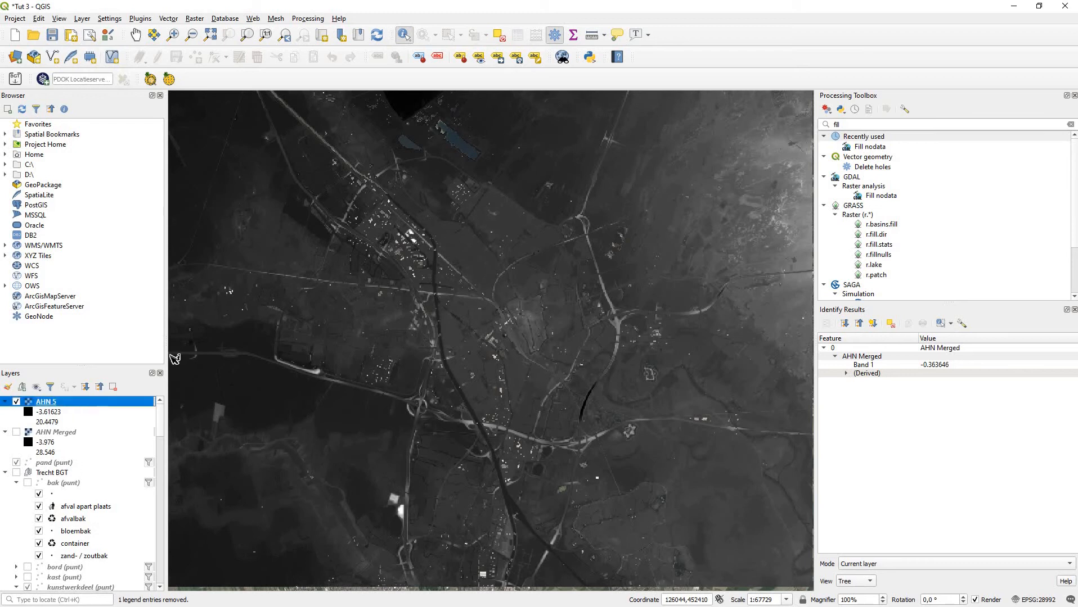
left_click(17, 402)
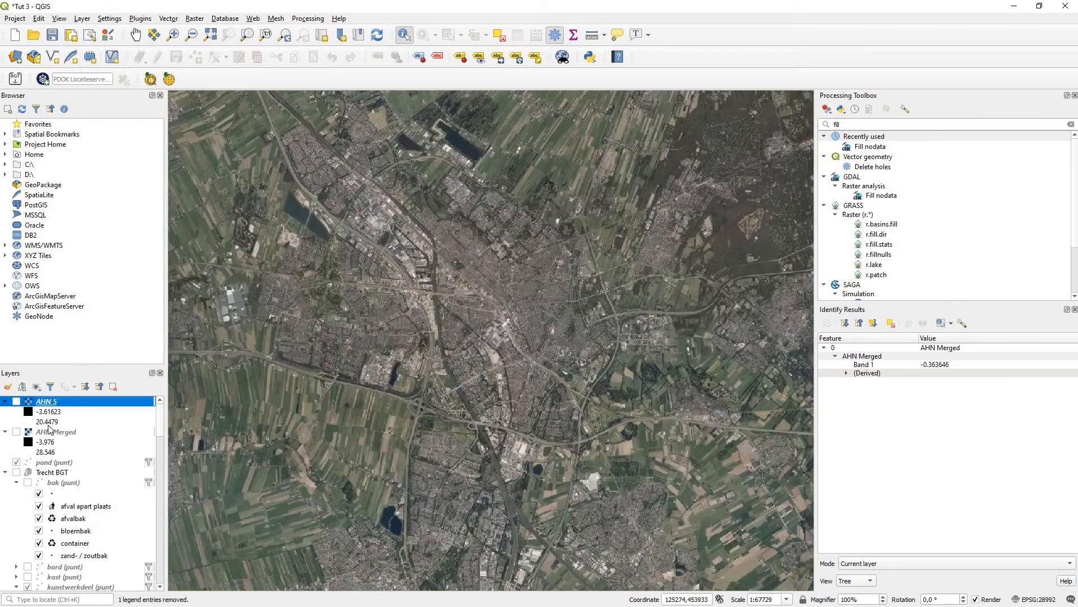
left_click(16, 433)
left_click(54, 433)
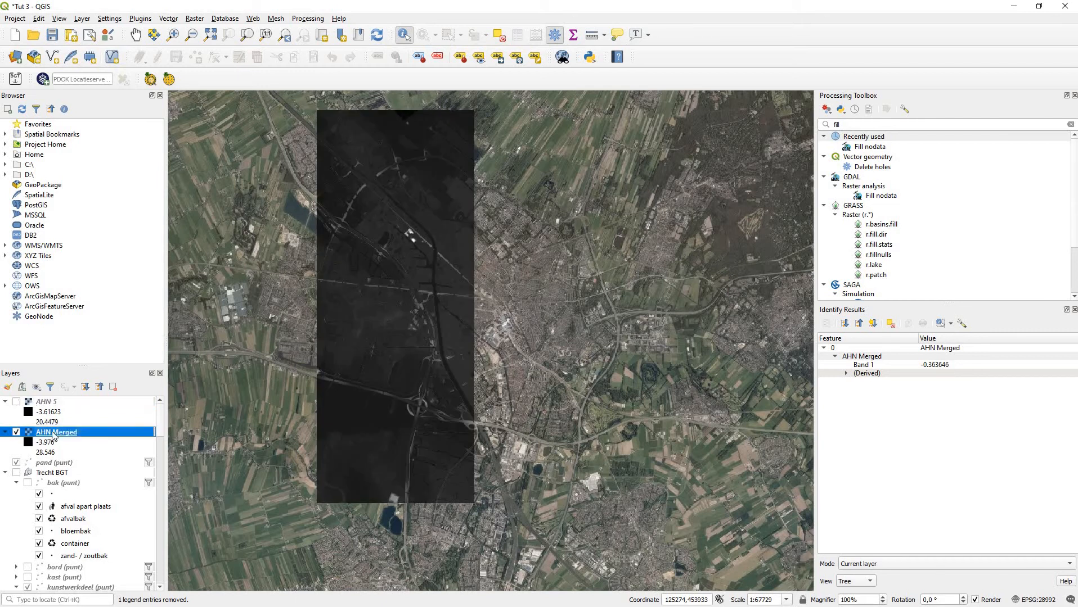
- Change the AHN Merged symbology to singleband pseudocolor with the Spectral color ramp
double_click(54, 434)
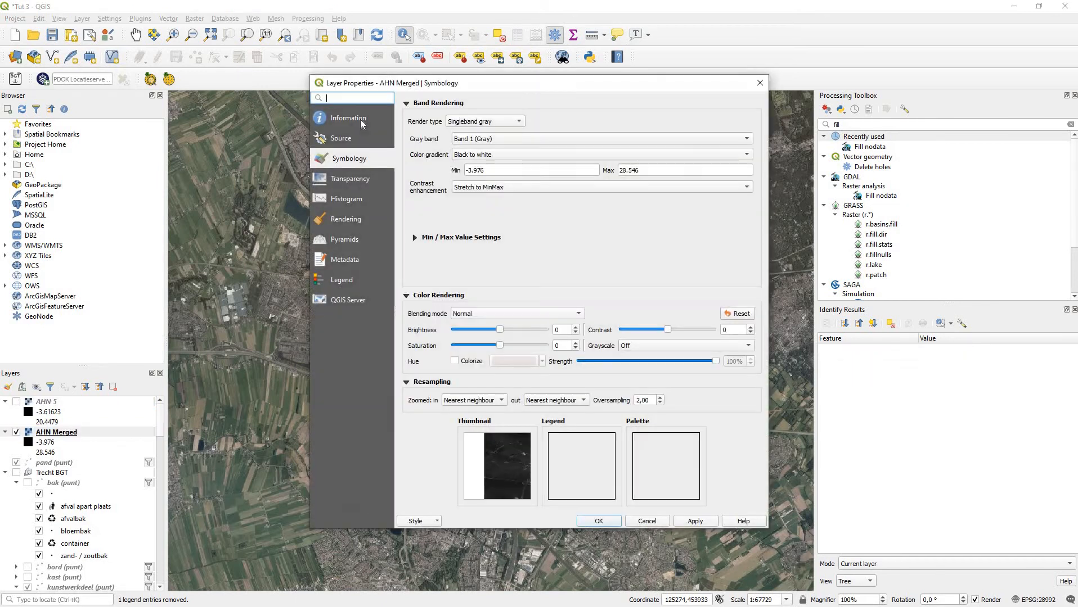
left_click(495, 122)
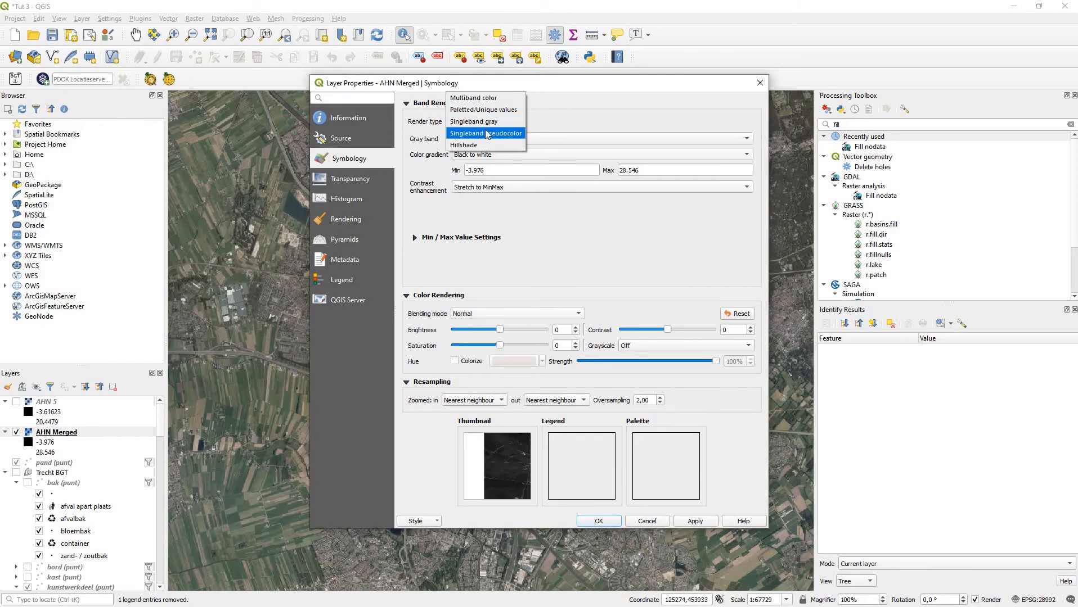
left_click(487, 133)
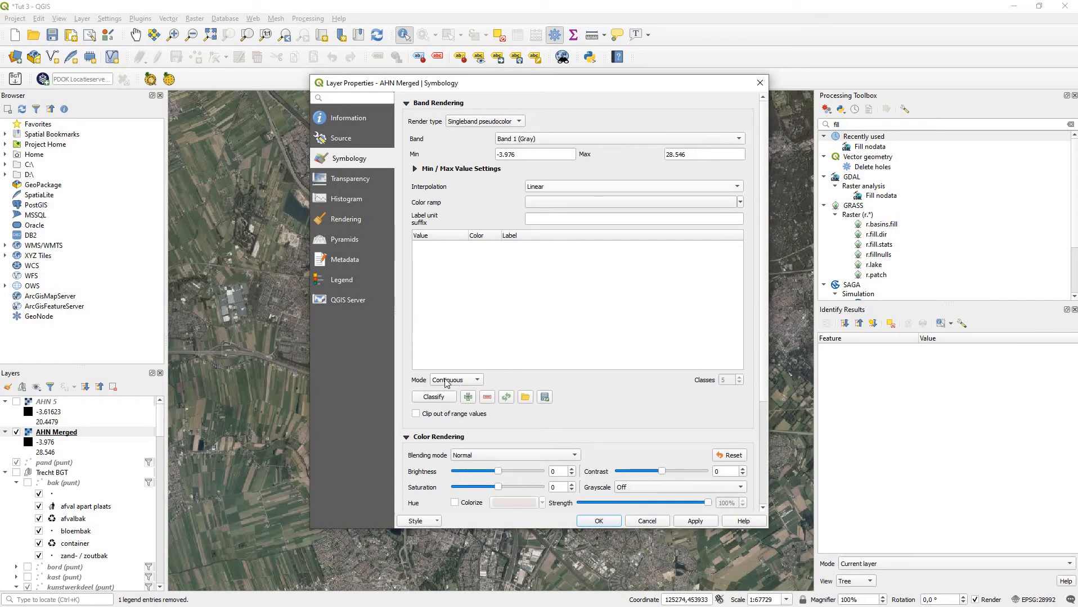
left_click(552, 204)
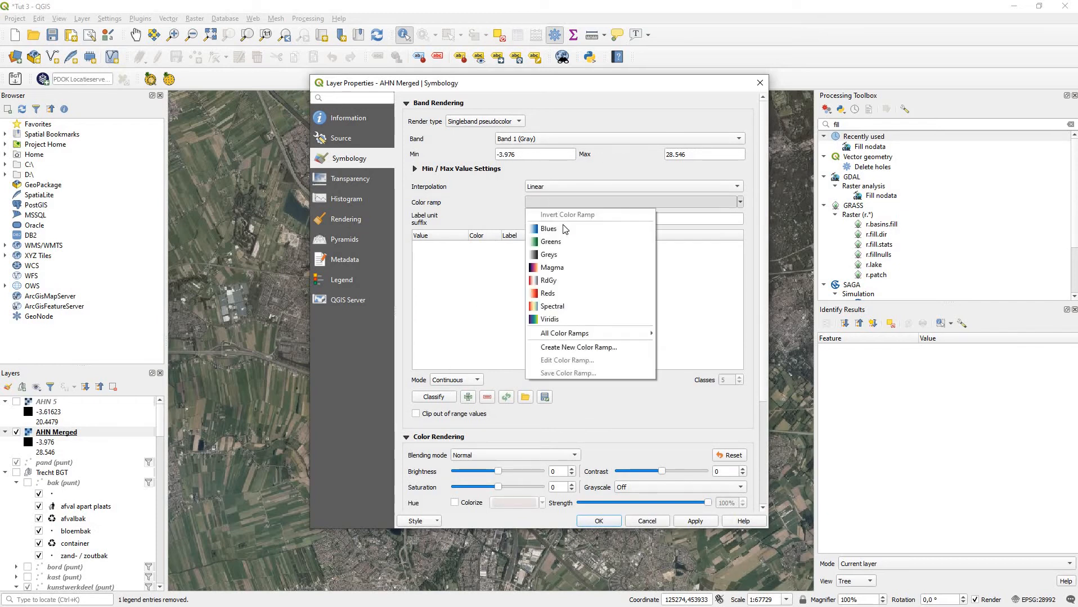
left_click(562, 305)
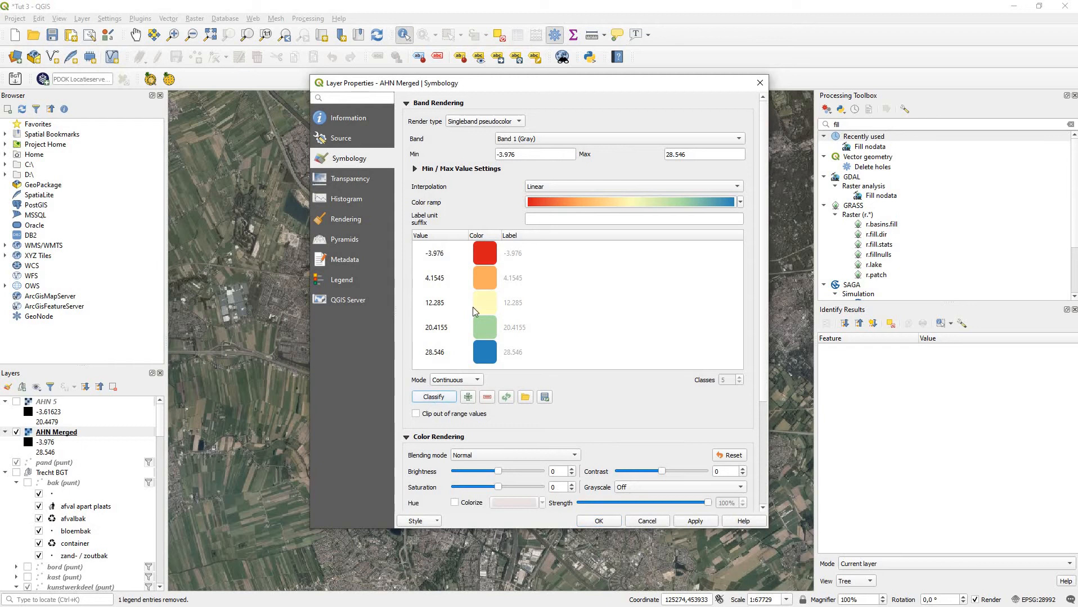
- Switch the AHN Merged classification mode to Equal Interval and classify the values
left_click(456, 381)
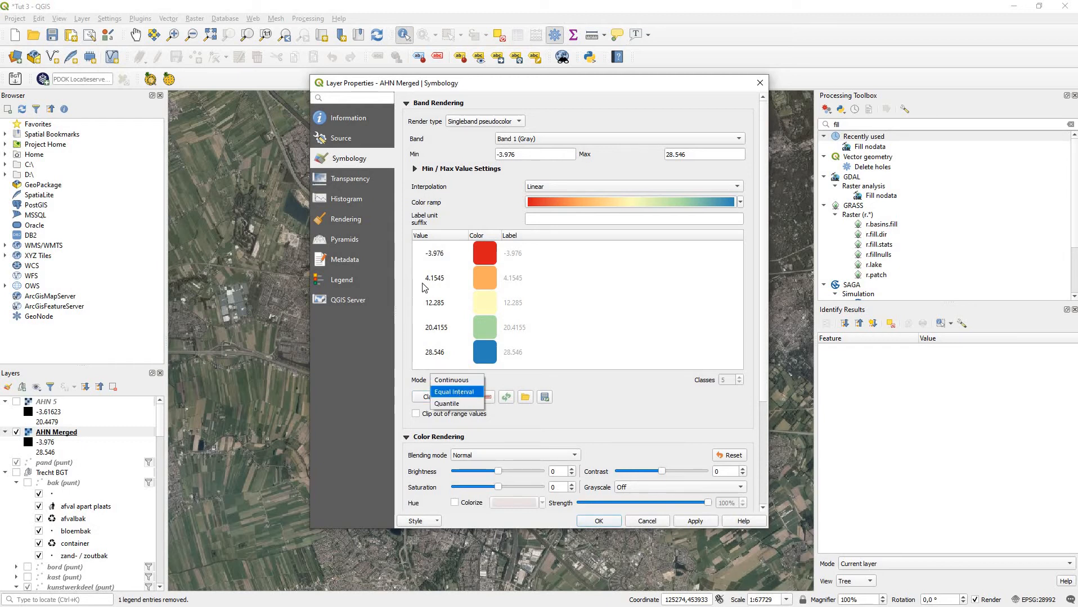
left_click(456, 392)
left_click(429, 397)
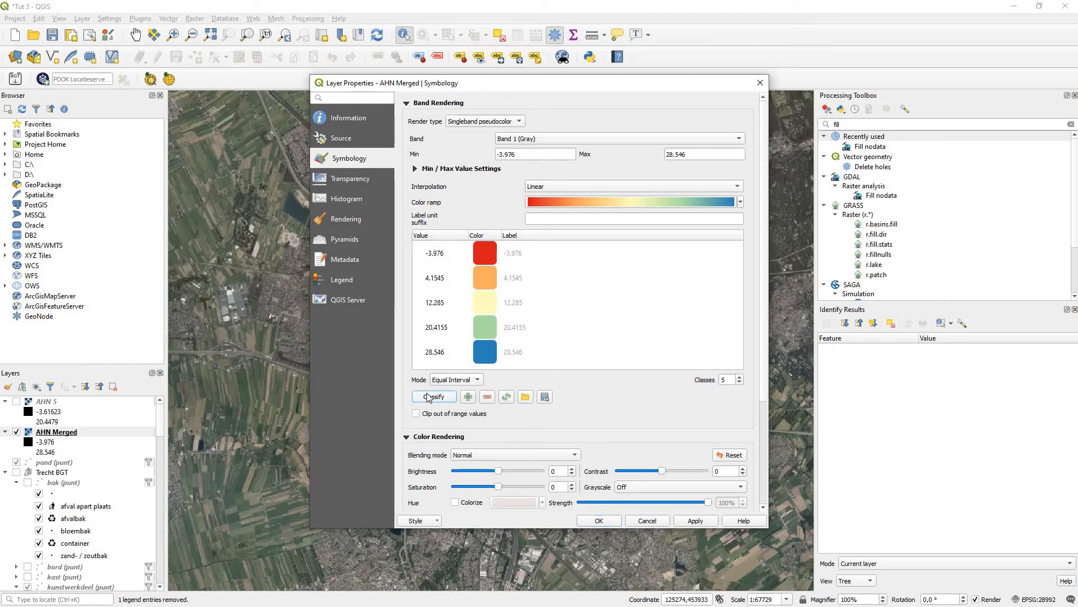
double_click(469, 397)
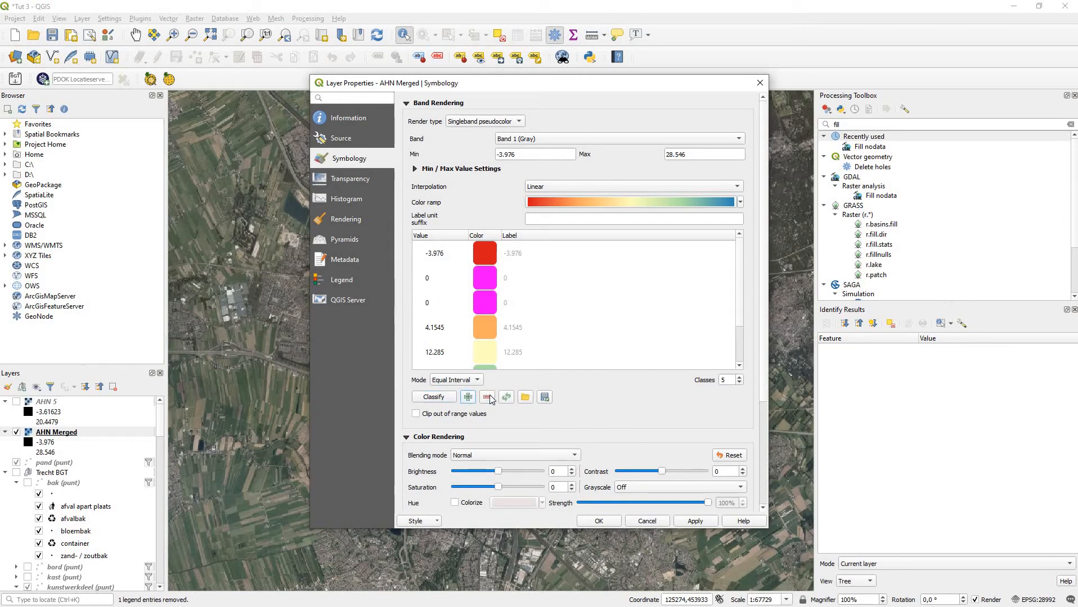
left_click(433, 397)
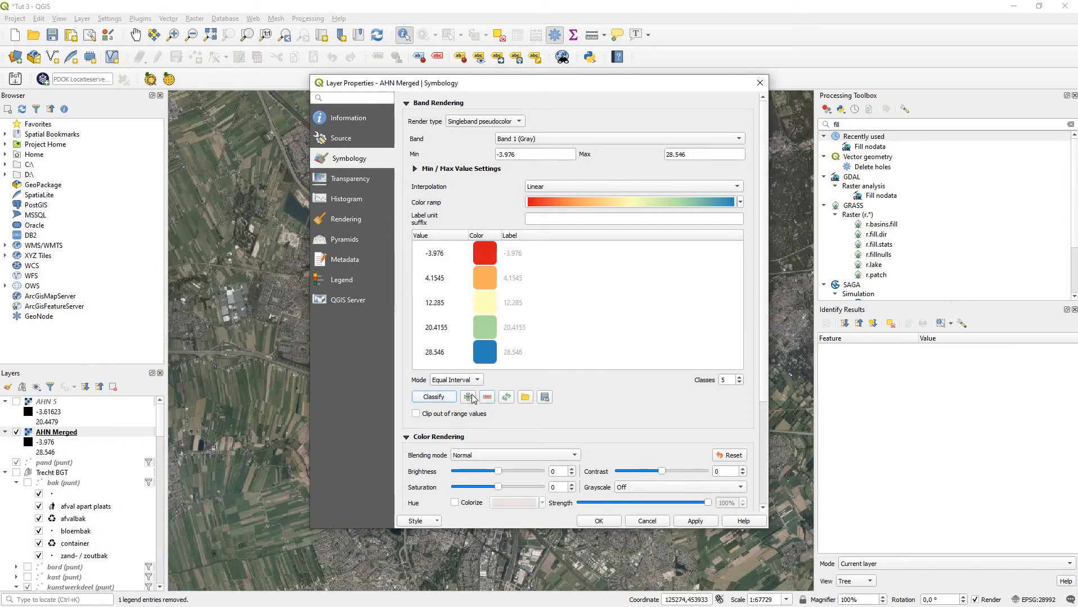
triple_click(469, 398)
left_click(444, 398)
- Increase the number of equal-interval classes to 9 and look through the resulting value and color list
scroll(739, 380, "up", 4)
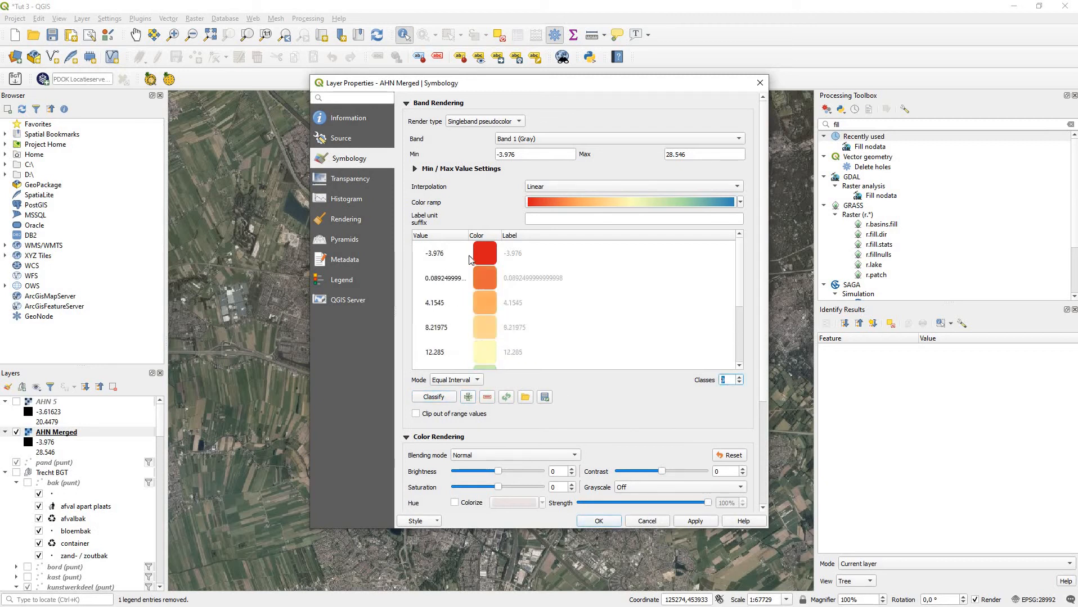
scroll(499, 281, "down", 8)
scroll(542, 252, "up", 2)
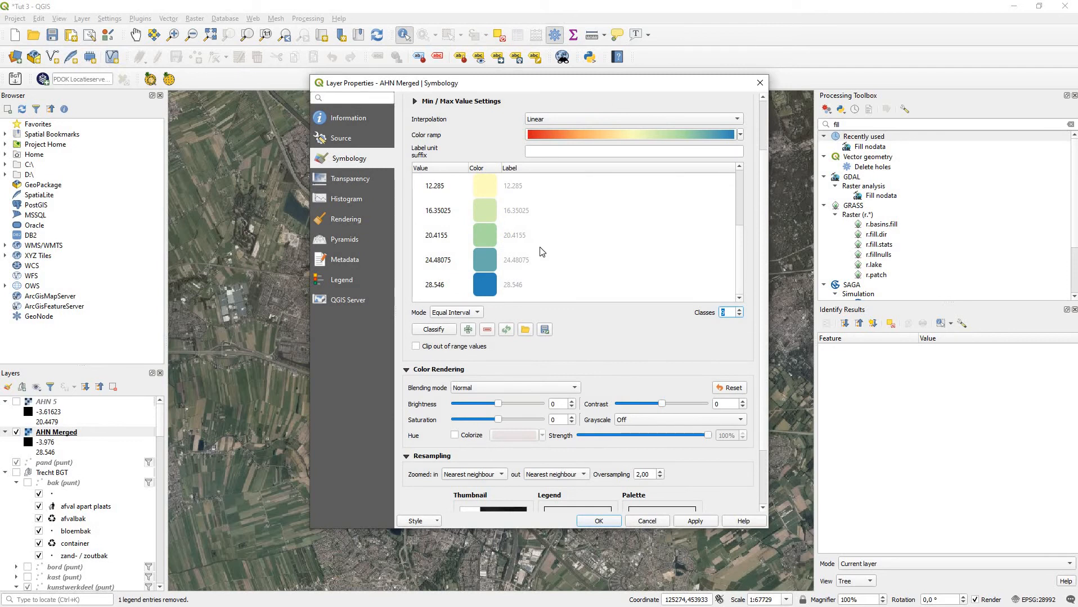
scroll(508, 251, "up", 3)
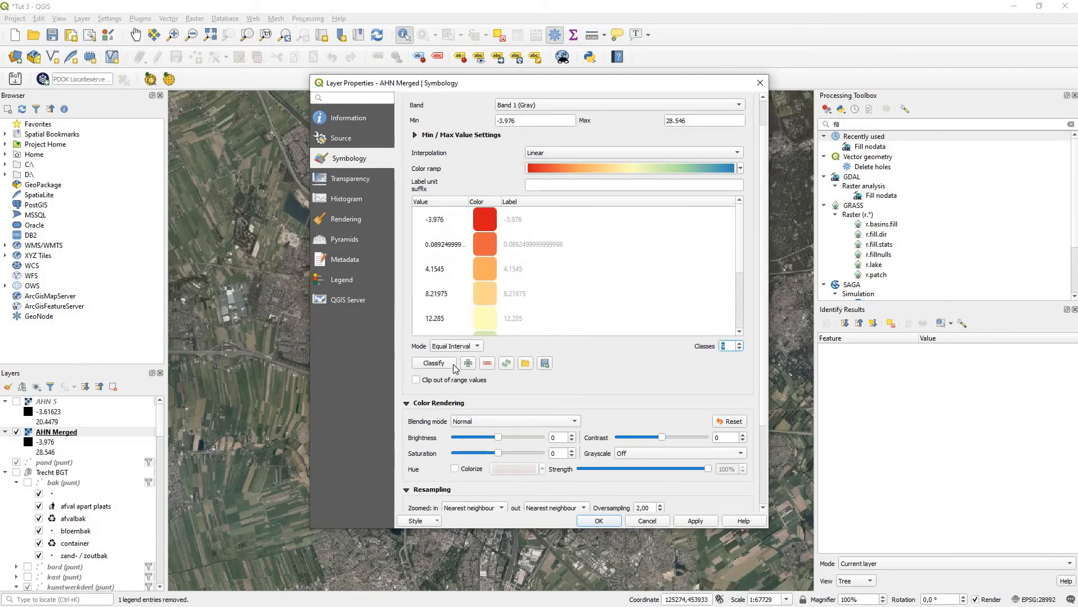
- Reduce the AHN Merged equal-interval classification to 5 classes and classify the values again
left_click(486, 364)
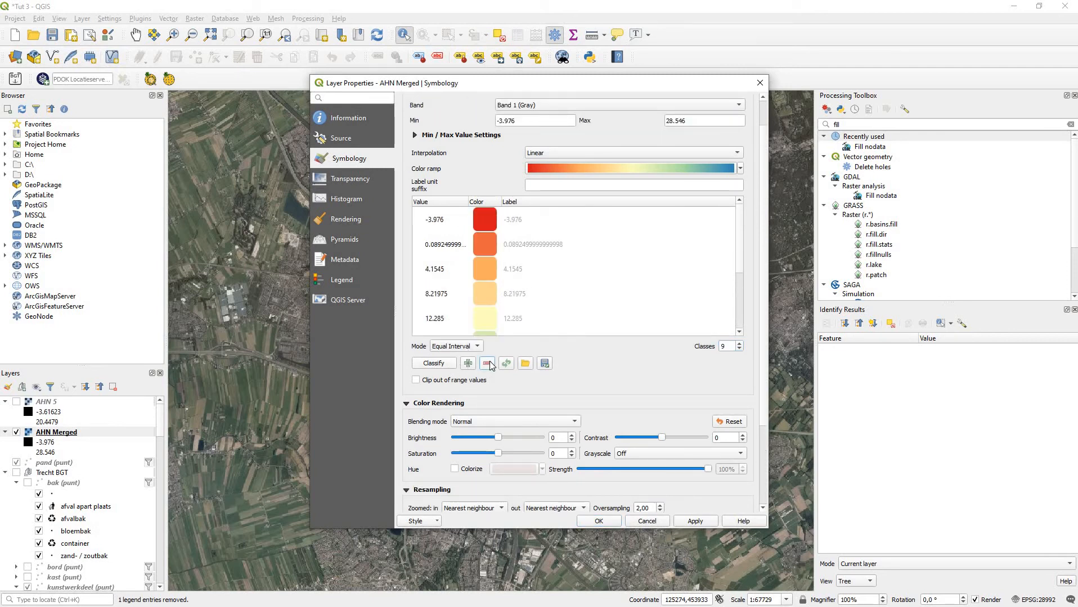
left_click(738, 350)
left_click(738, 349)
left_click(738, 349)
left_click(739, 349)
left_click(434, 364)
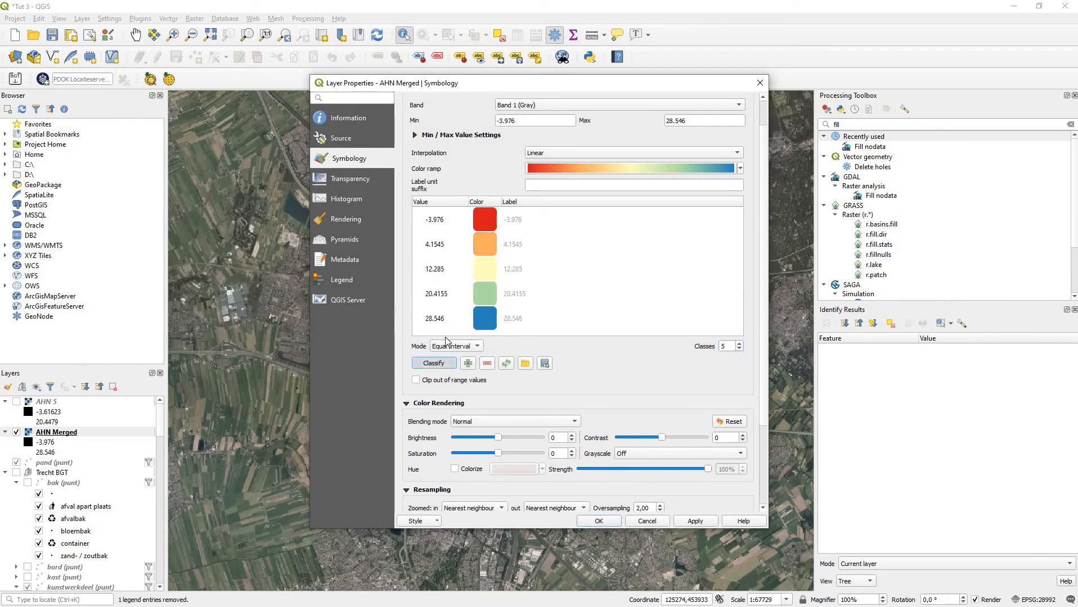
- Set the highest class value to 28 and the lowest to -4, reclassify, and apply the styling with the map in view
double_click(441, 321)
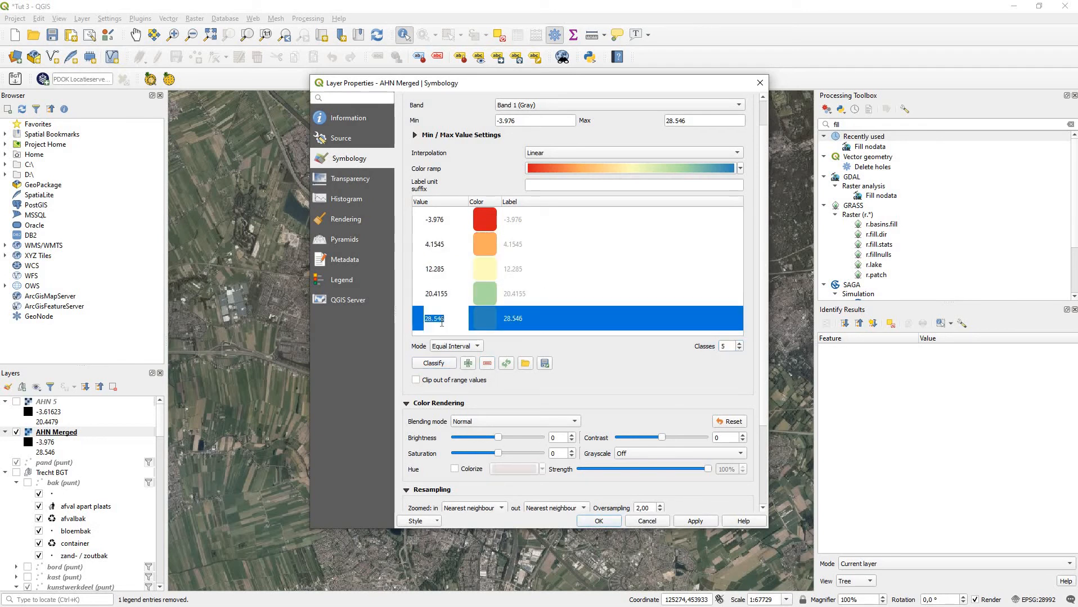
type("28")
double_click(456, 220)
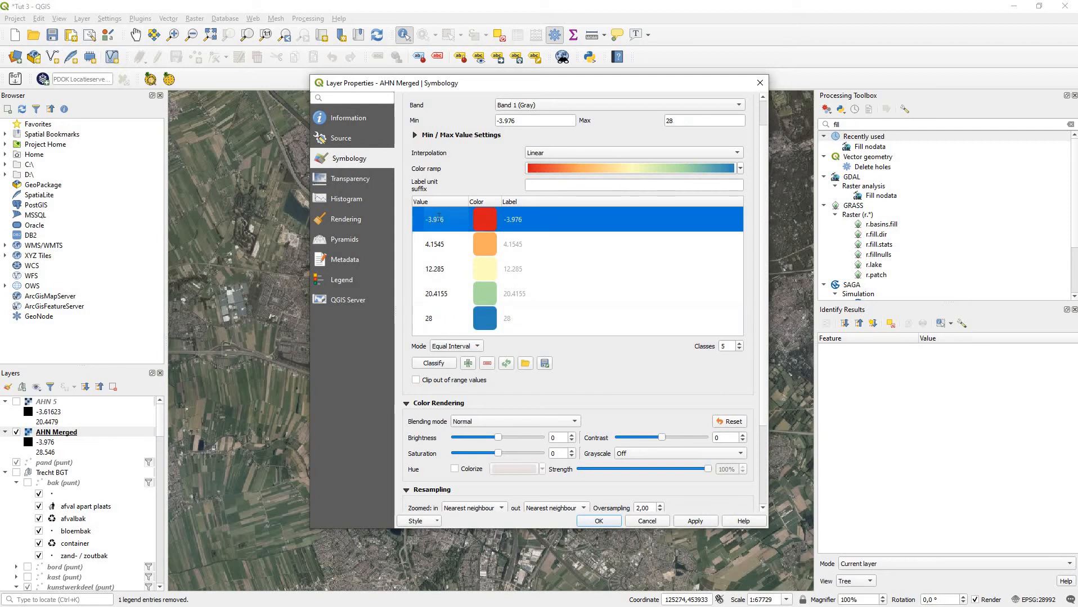
type("-4")
key("Return")
left_click(431, 363)
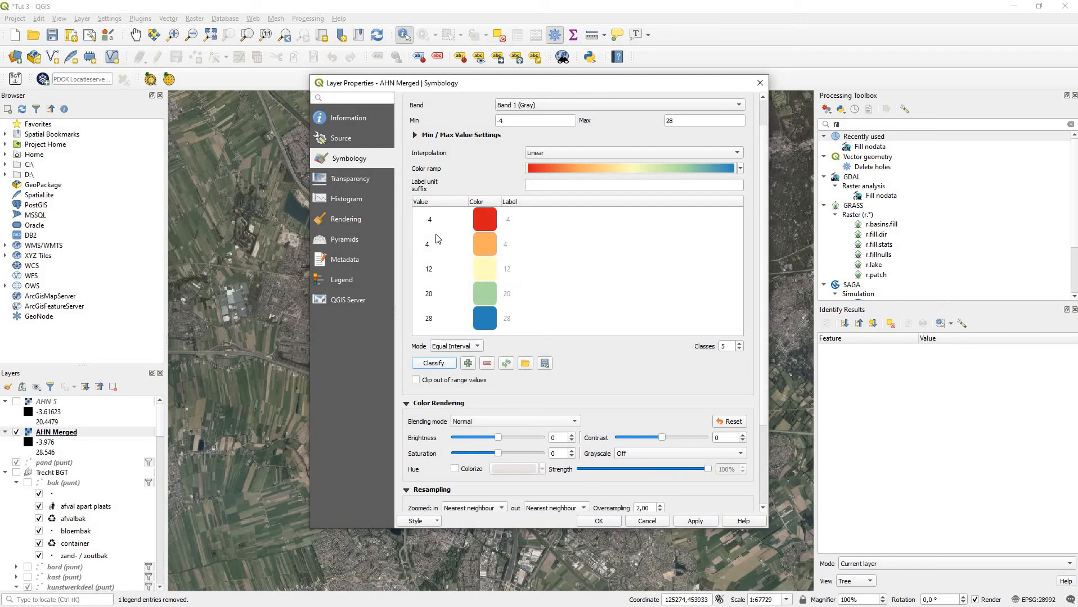
left_click(688, 521)
left_click_drag(460, 85, 679, 142)
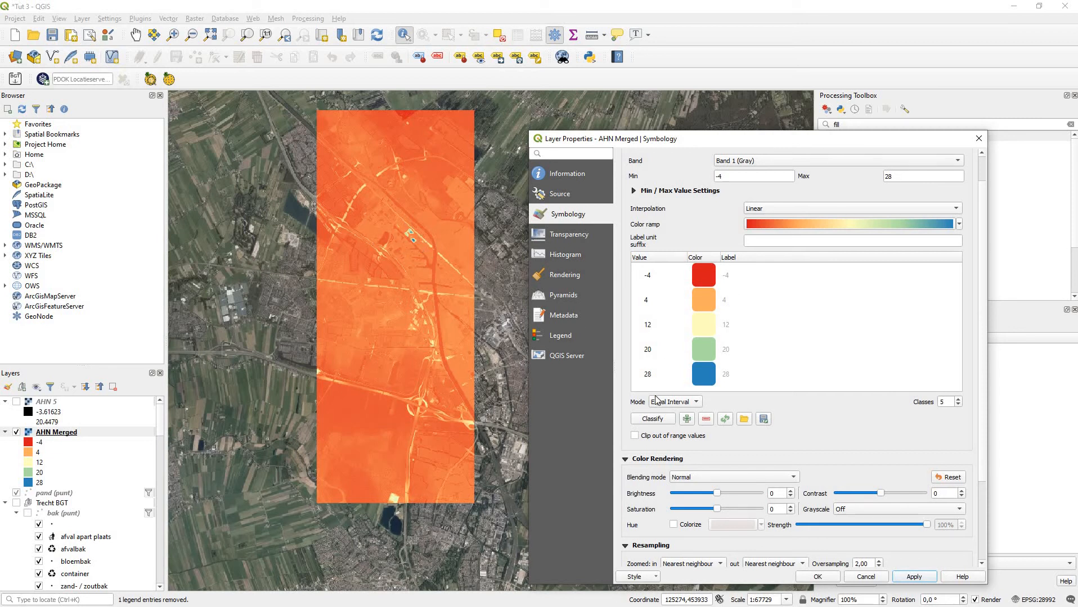
- Try to lower the top of the value range to 5 by editing the highest of the five classes and reclassifying
left_click(647, 377)
left_click(654, 375)
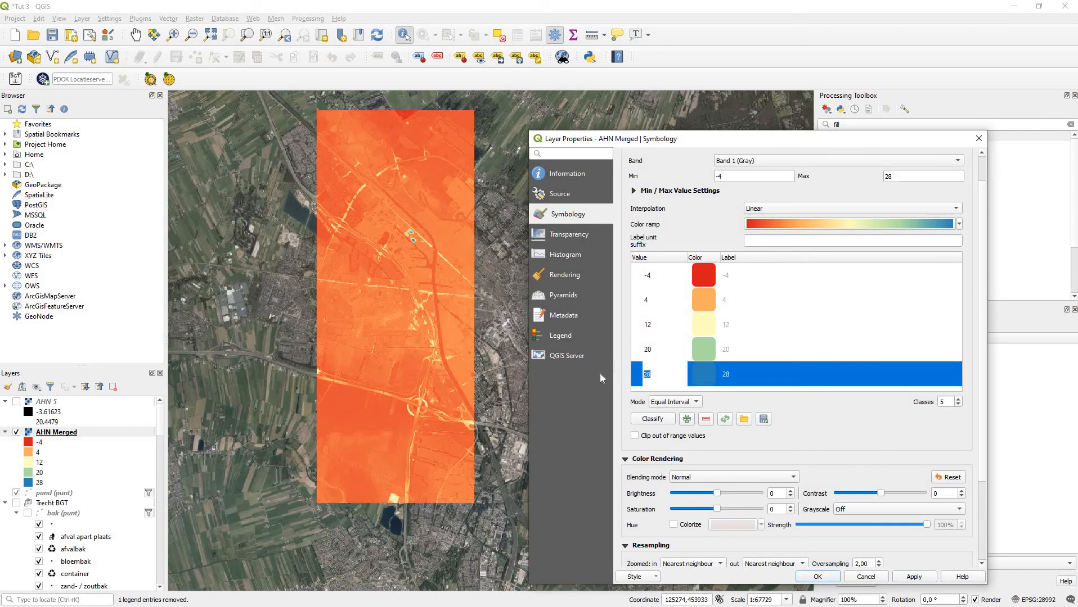
type("5")
key("Return")
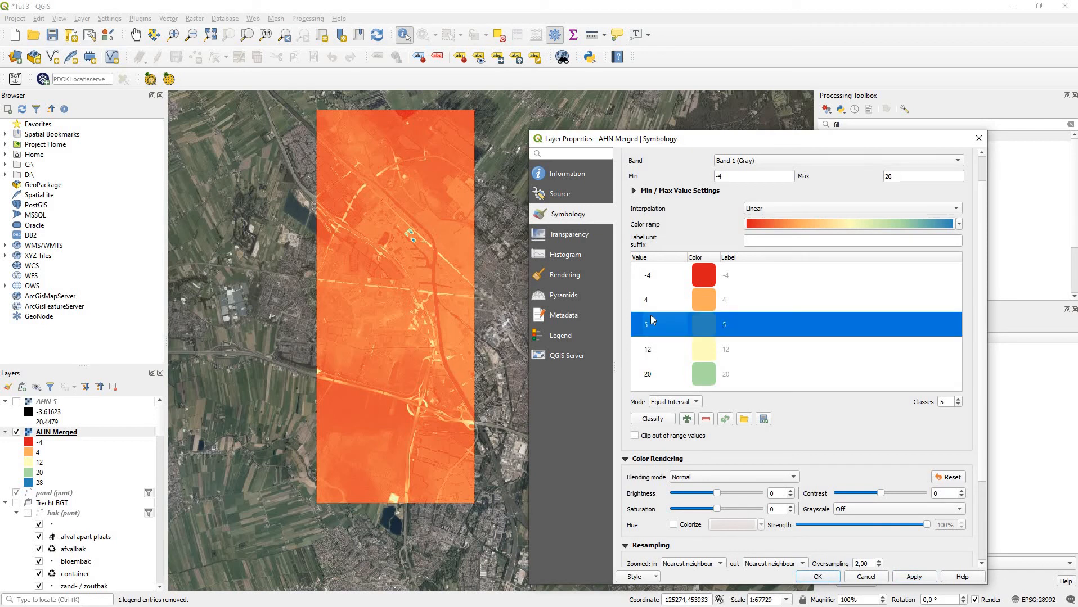
left_click(661, 422)
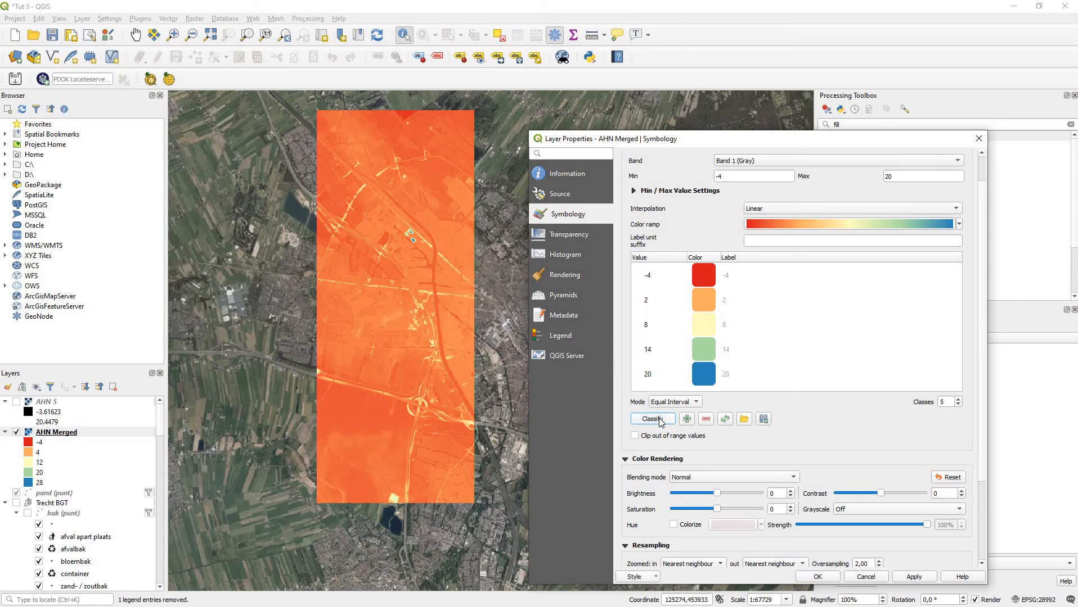
- Reduce the classification to 2 classes and set the upper class value to 5
left_click(959, 406)
left_click(959, 405)
left_click(958, 405)
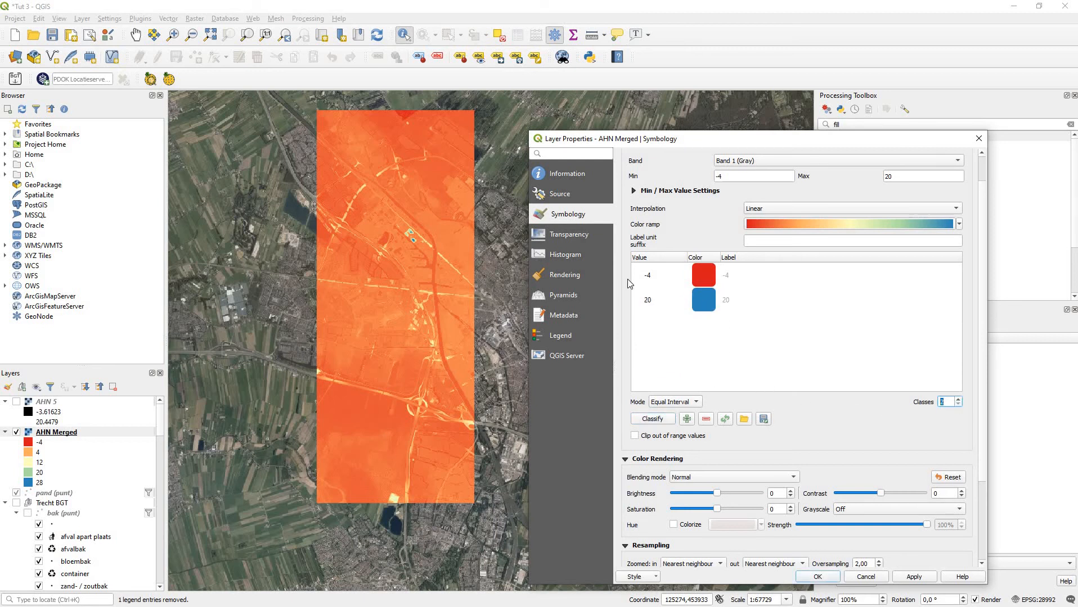
left_click(649, 303)
double_click(647, 300)
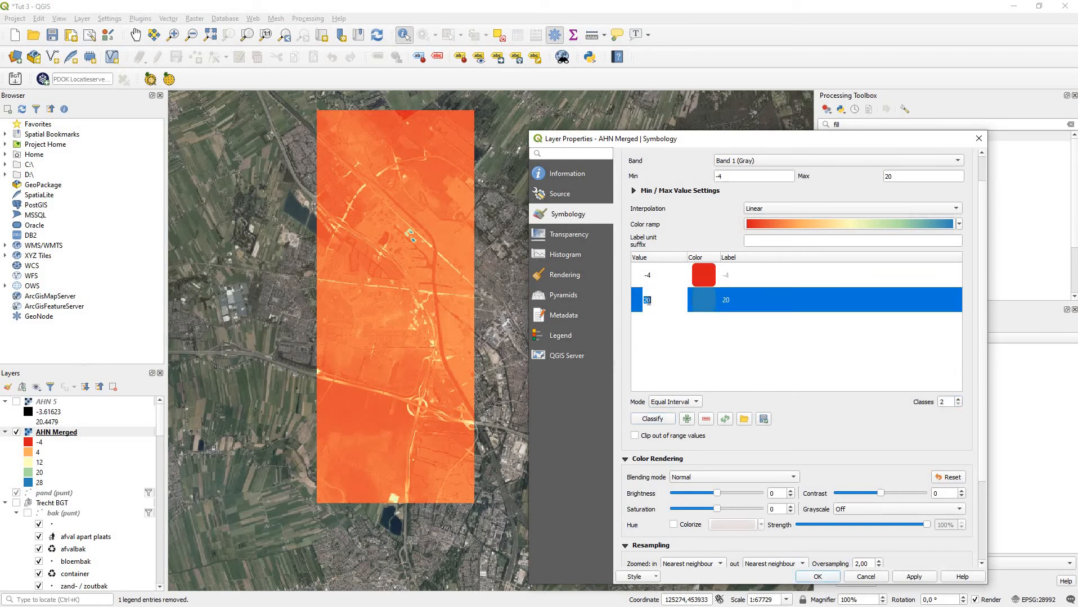
type("5")
left_click(747, 278)
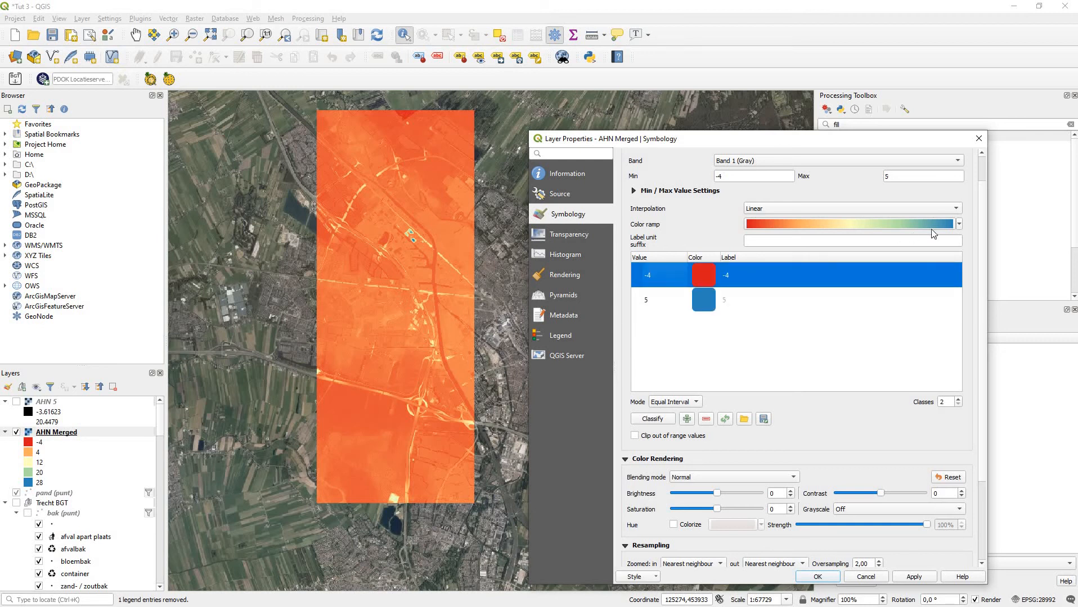
- Invert the Spectral color ramp, reclassify the values, and apply the styling to AHN Merged
left_click(959, 224)
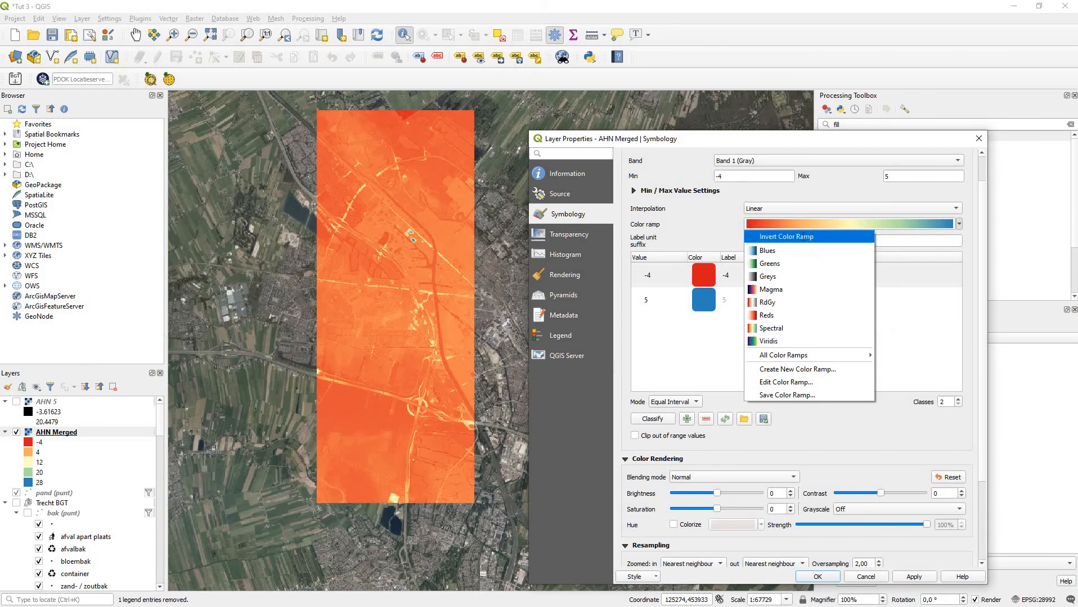
left_click(803, 237)
left_click(650, 421)
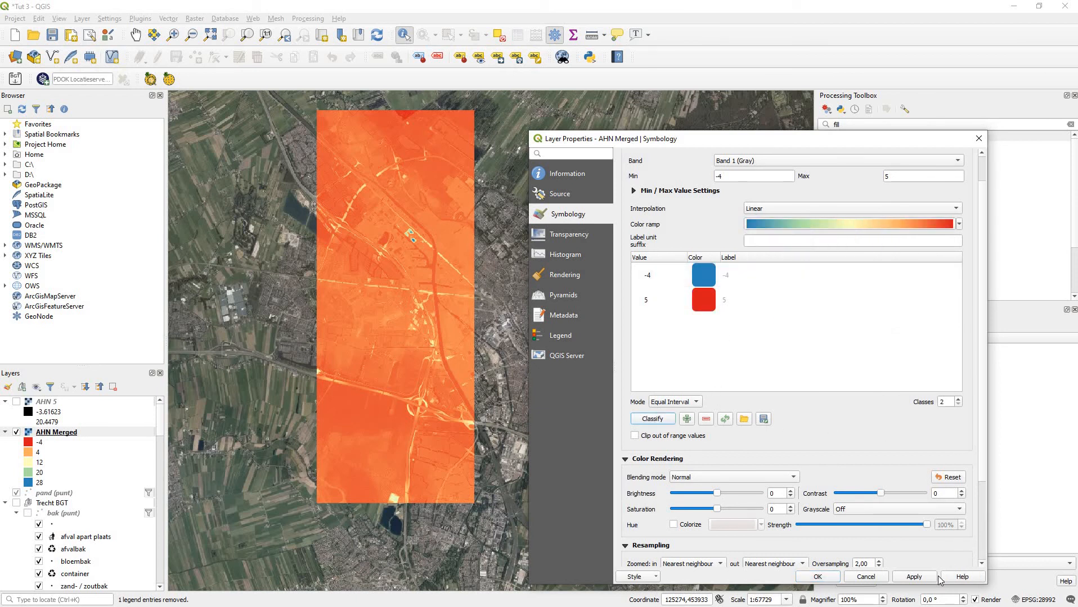
left_click(914, 577)
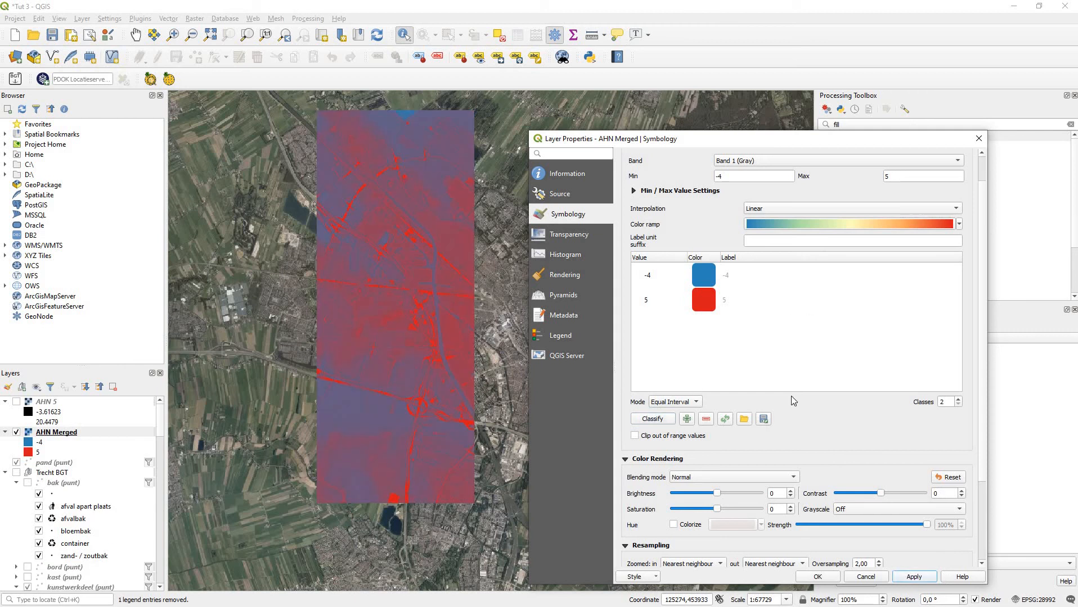
- Increase the classification to 5 classes, then apply the styling and close the layer properties
left_click(957, 399)
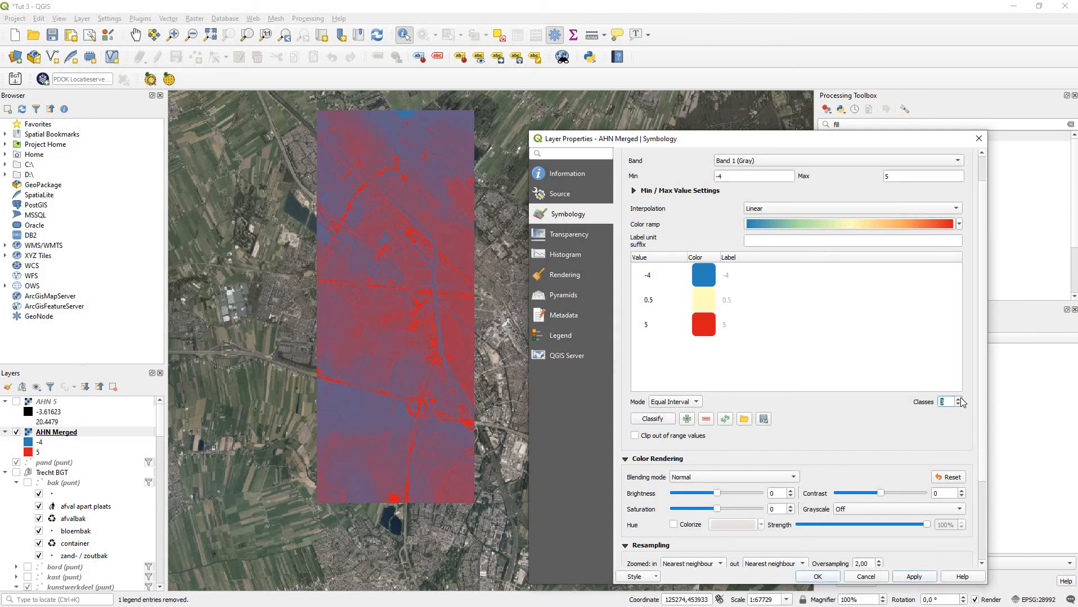
left_click(958, 399)
left_click(958, 398)
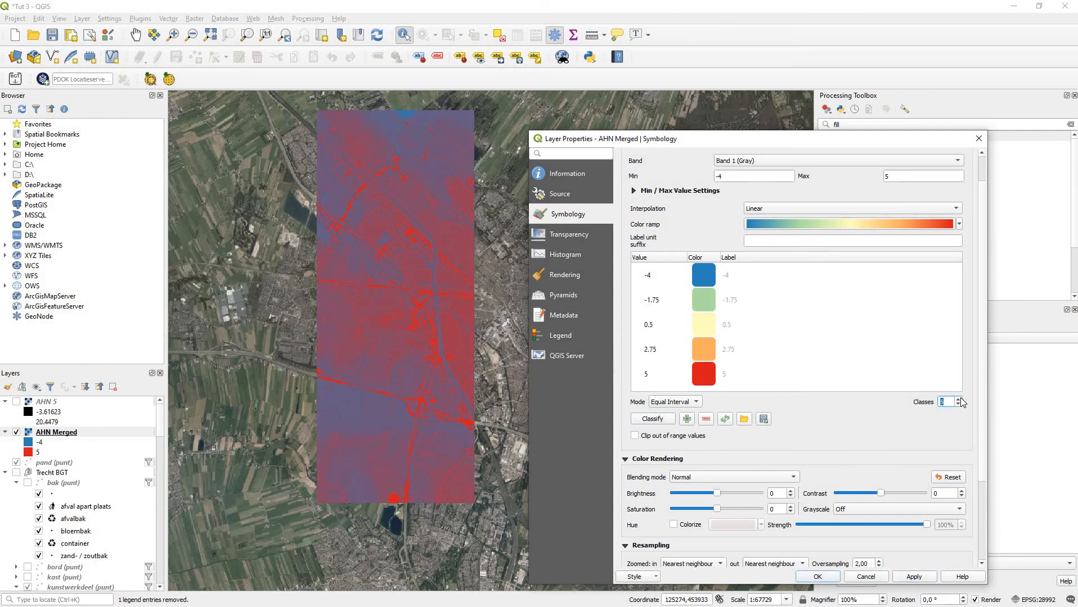
left_click(917, 578)
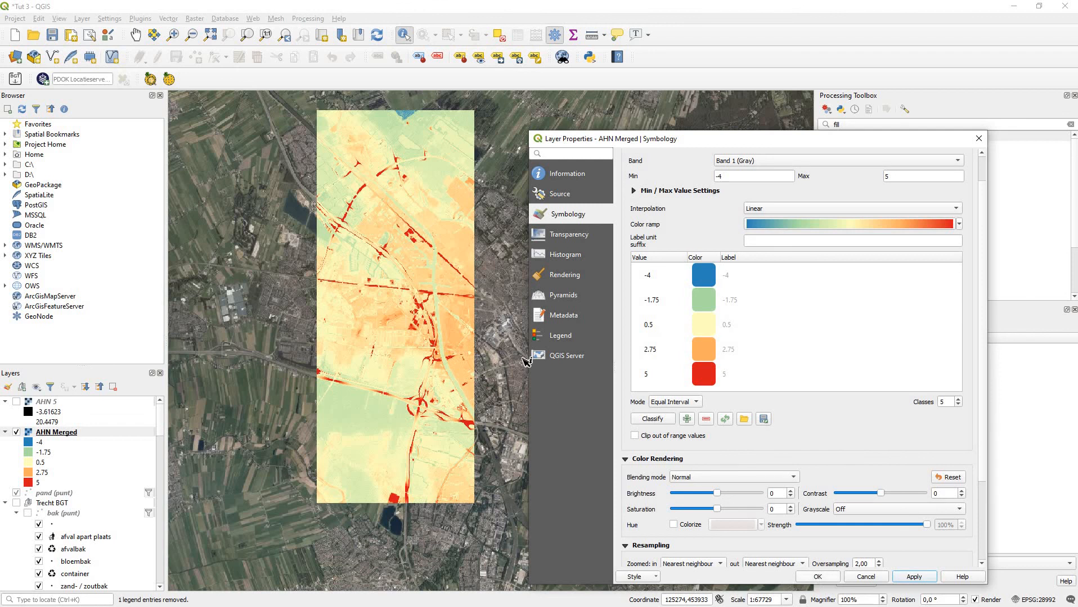
left_click(816, 578)
- Examine the restyled AHN Merged raster up close around the highways and canal, and across its full extent
scroll(315, 301, "up", 1)
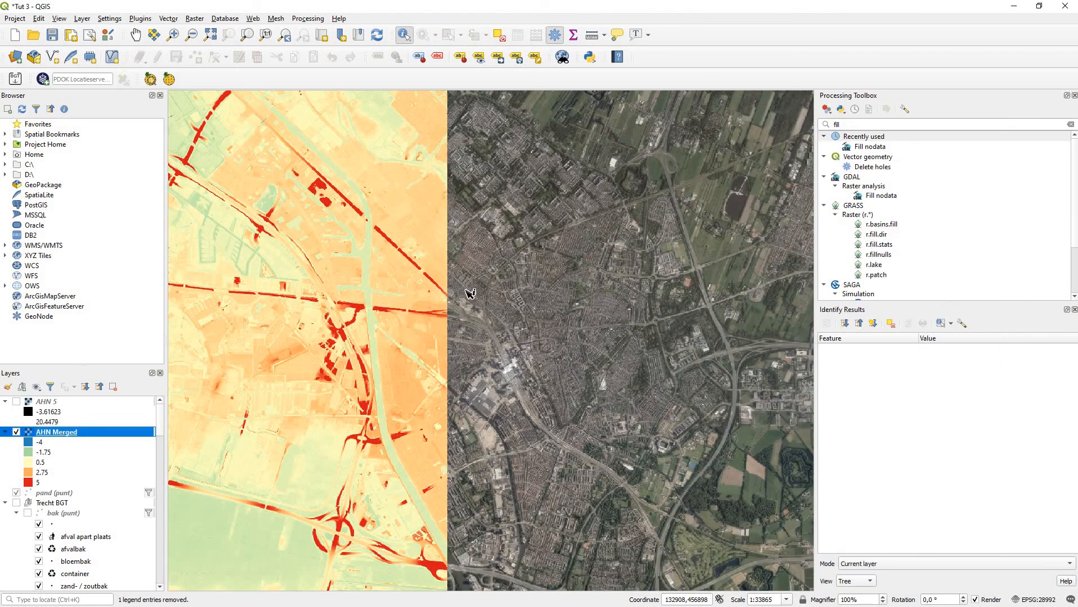
scroll(510, 286, "up", 1)
scroll(637, 285, "up", 1)
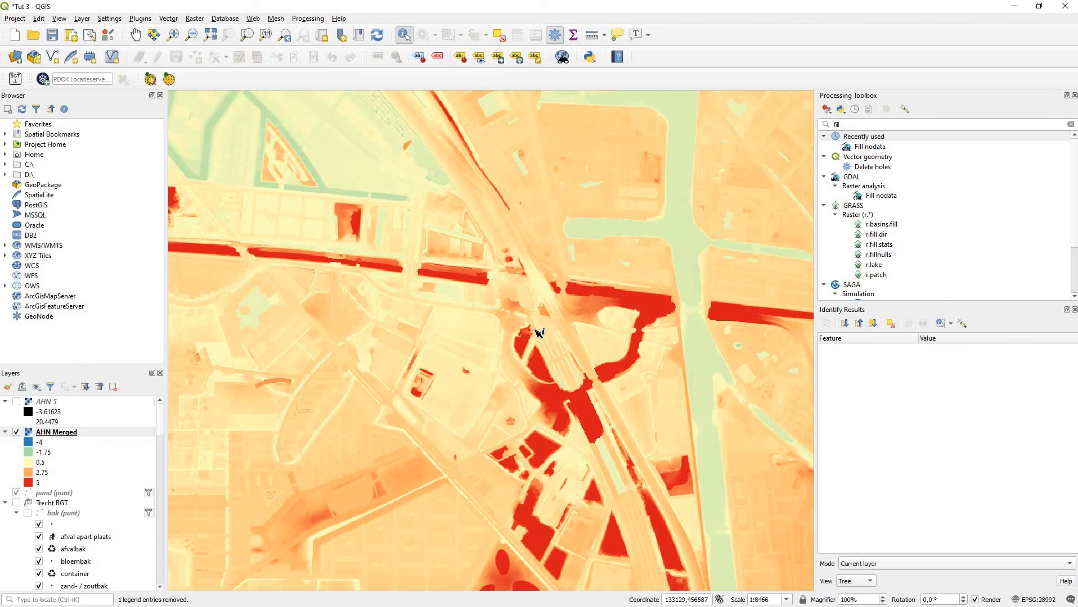
scroll(481, 309, "down", 1)
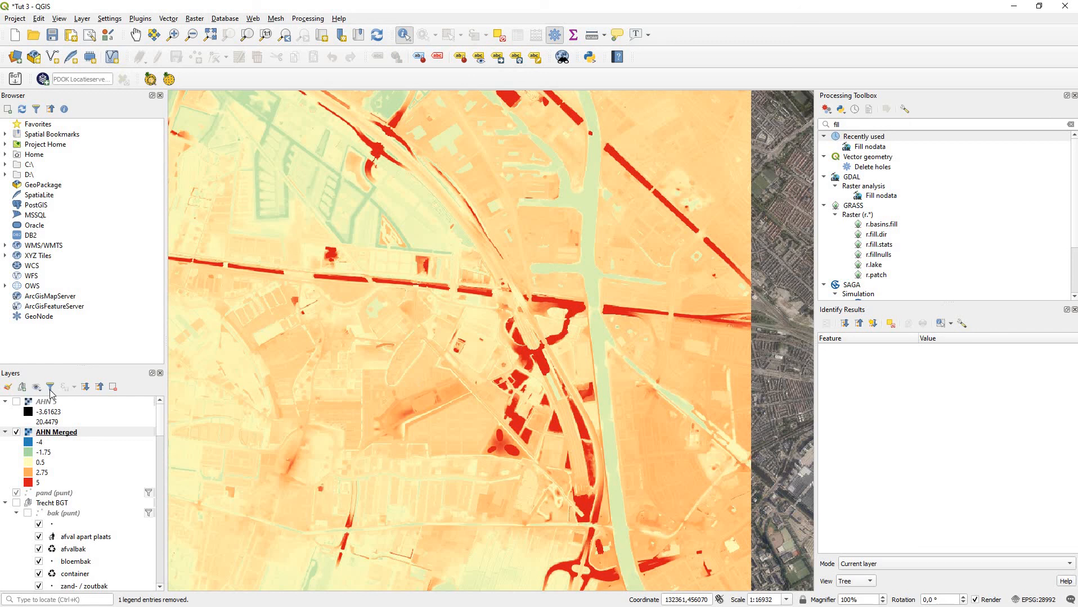
scroll(381, 398, "down", 1)
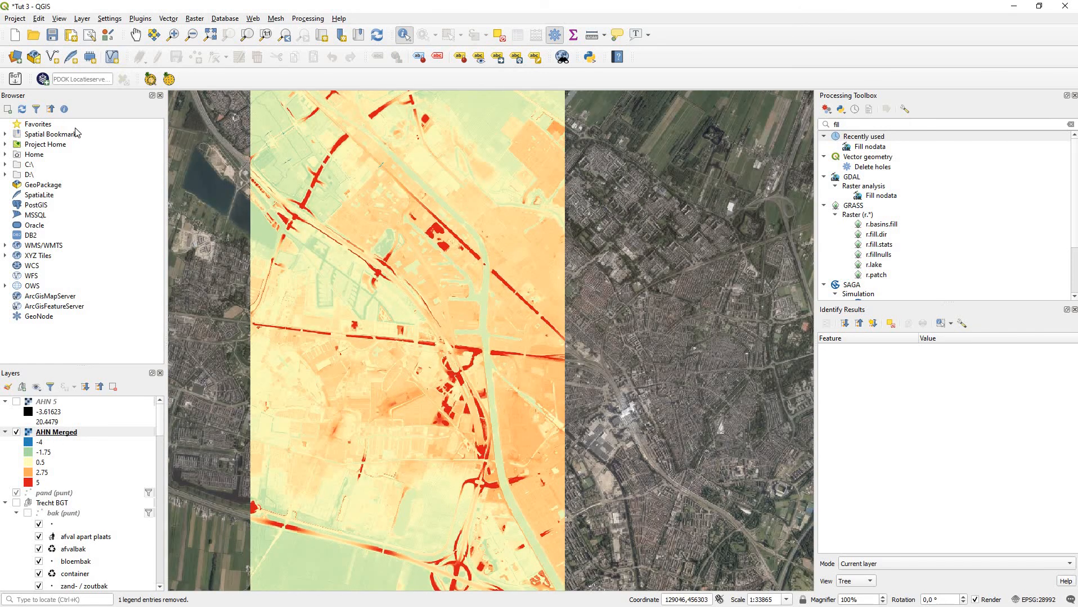
scroll(340, 159, "down", 1)
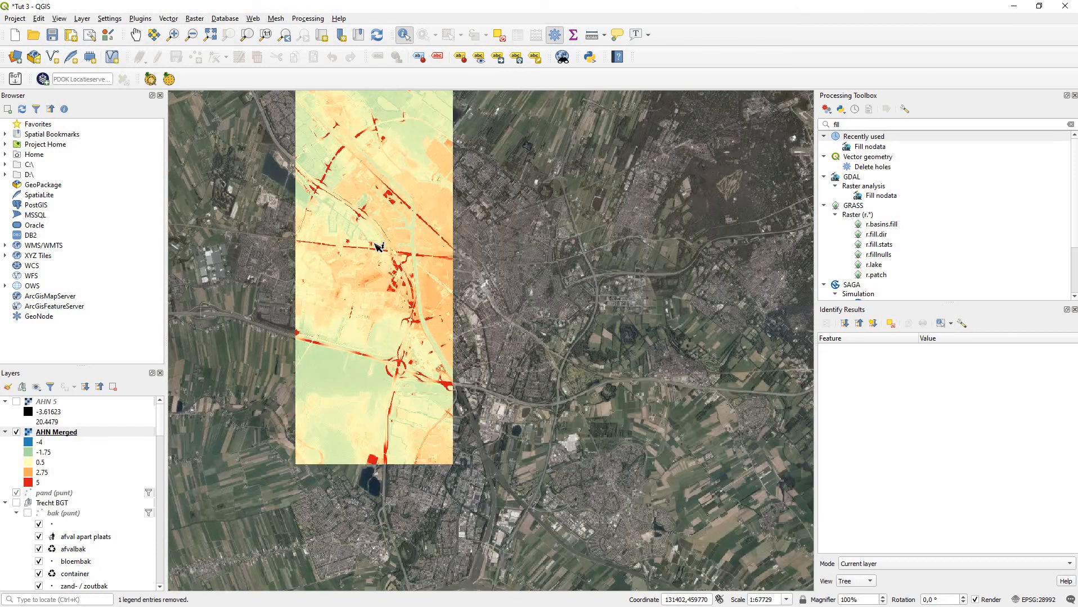